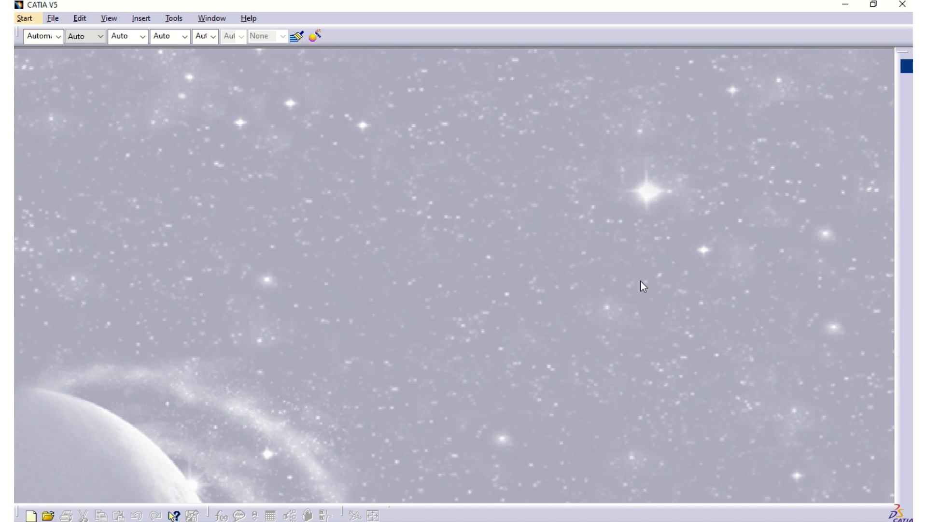
Step: Create a new part document named Fork, keeping hybrid design and the geometrical set enabled
{"action": "left_click", "coordinate": [52, 19]}
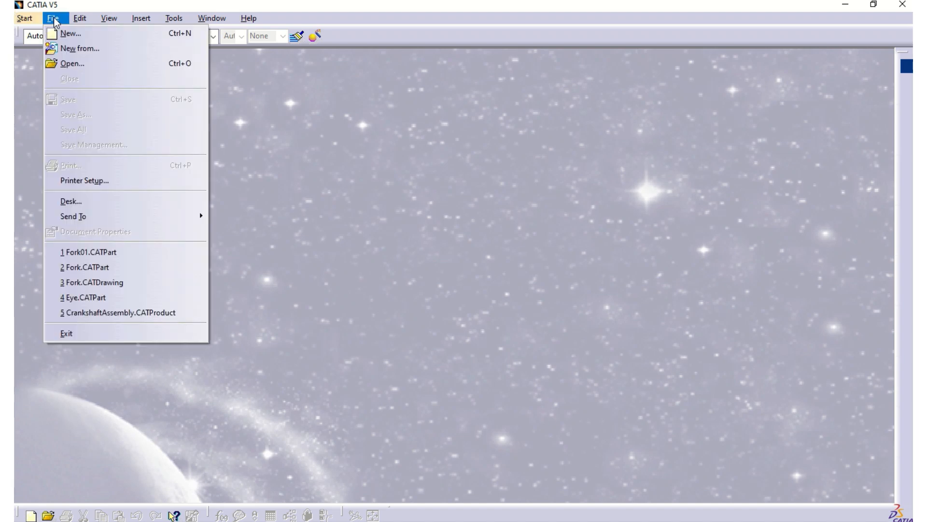
{"action": "left_click", "coordinate": [69, 33]}
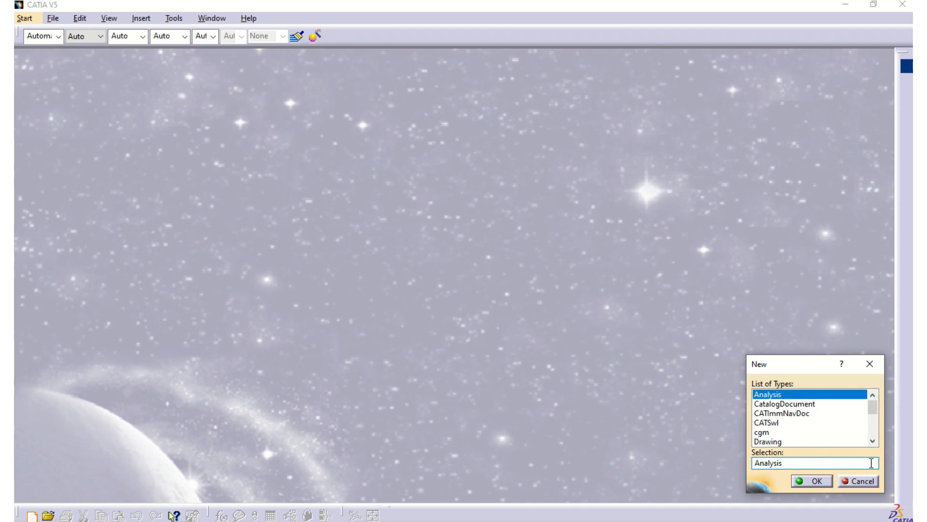
{"action": "scroll", "coordinate": [813, 427], "scroll_direction": "down", "scroll_amount": 2}
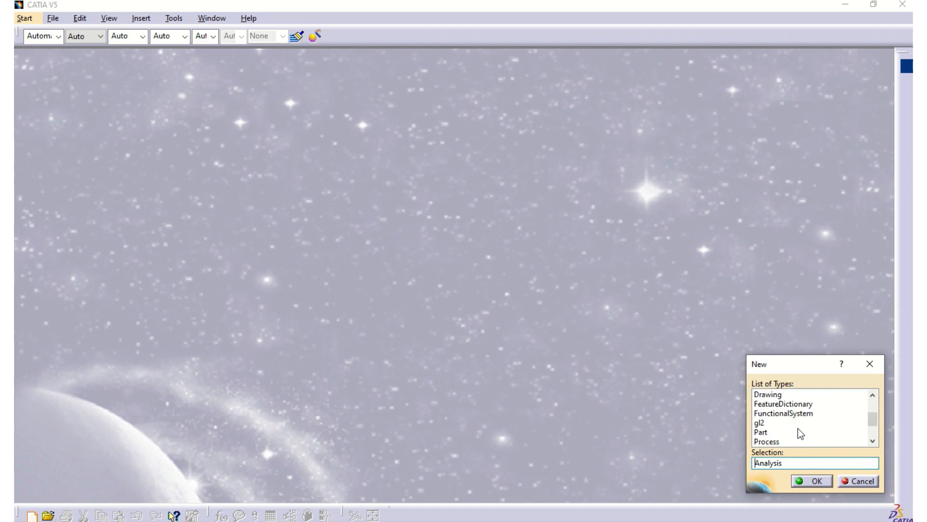
{"action": "left_click", "coordinate": [762, 432]}
{"action": "left_click", "coordinate": [814, 480]}
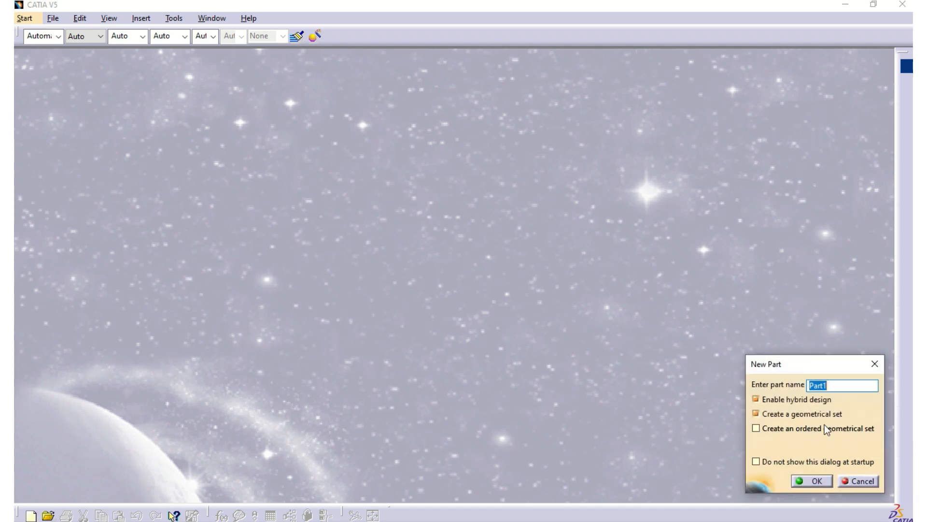
{"action": "type", "text": "Fork"}
{"action": "left_click", "coordinate": [816, 481]}
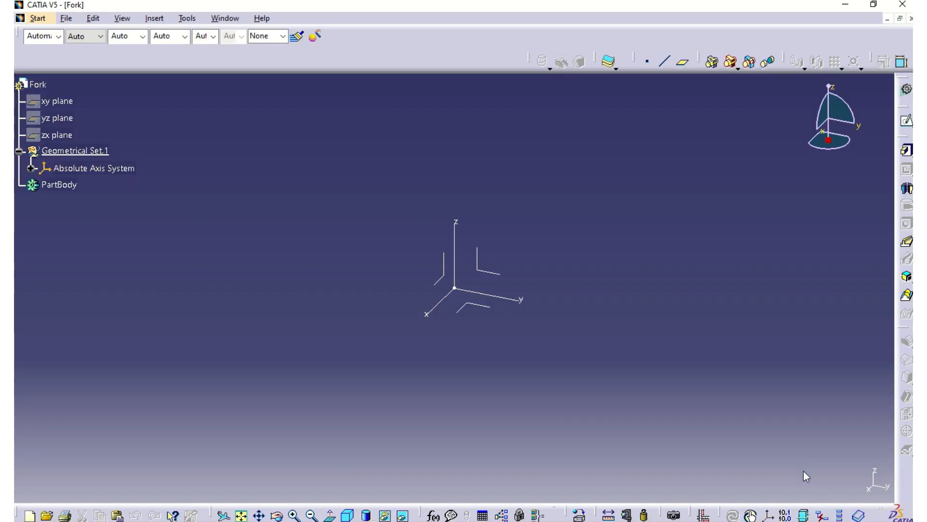
Step: Save the part as Fork02.CATPart in the Knuckle Joint folder
{"action": "left_click", "coordinate": [64, 18]}
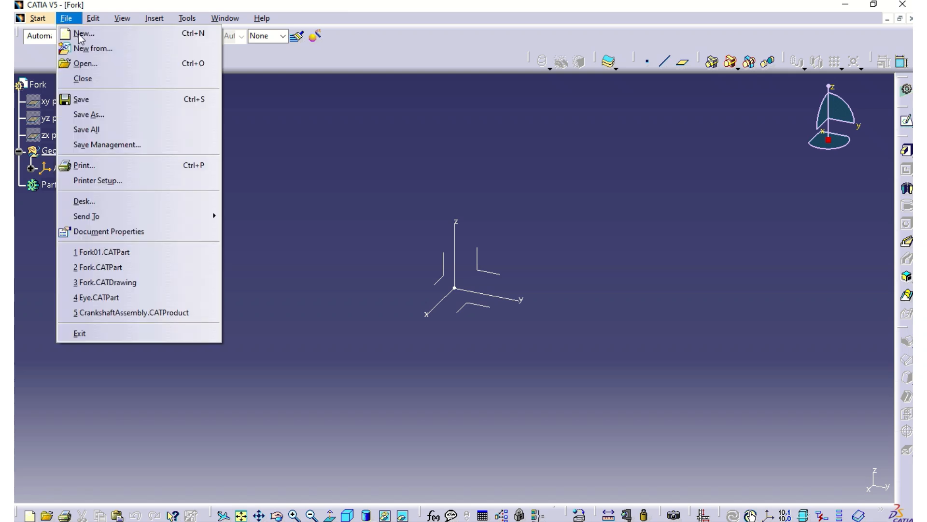
{"action": "left_click", "coordinate": [107, 114]}
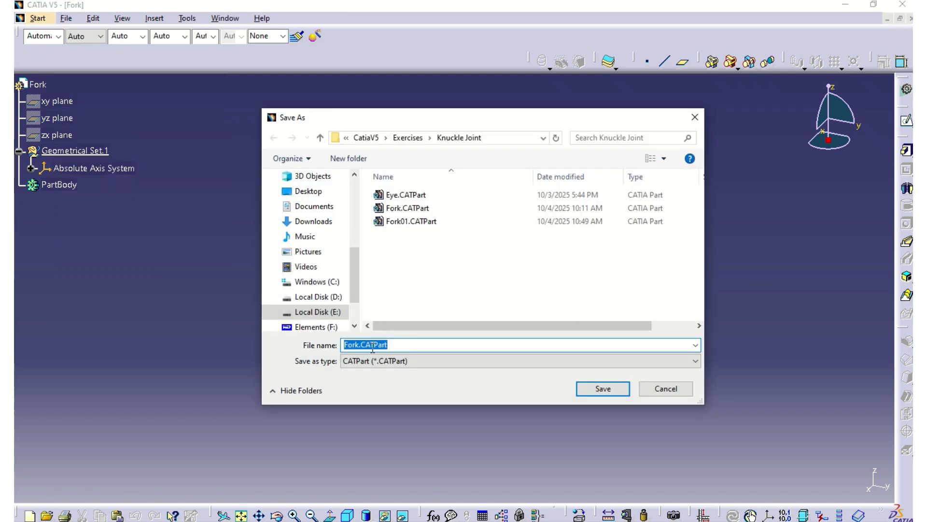
{"action": "left_click", "coordinate": [361, 346]}
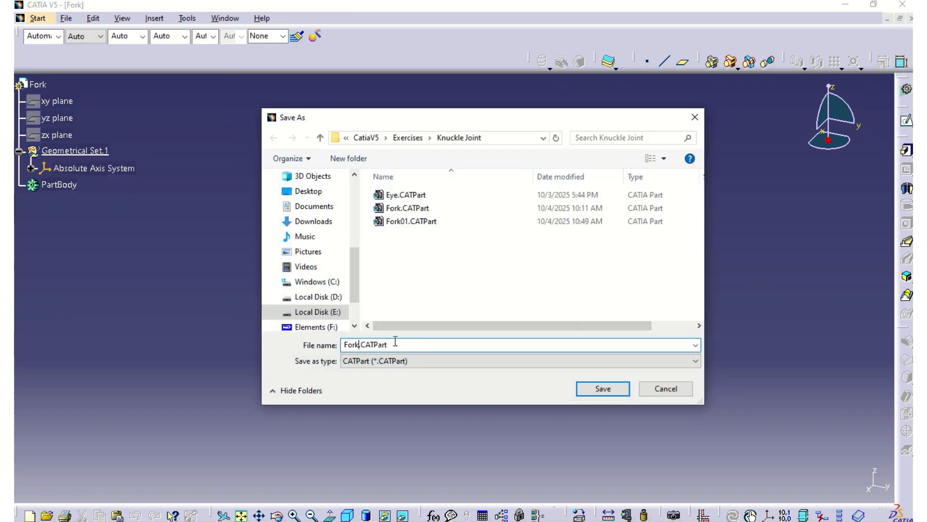
{"action": "type", "text": "01"}
{"action": "key", "text": "BackSpace"}
{"action": "type", "text": "2"}
{"action": "left_click", "coordinate": [602, 388]}
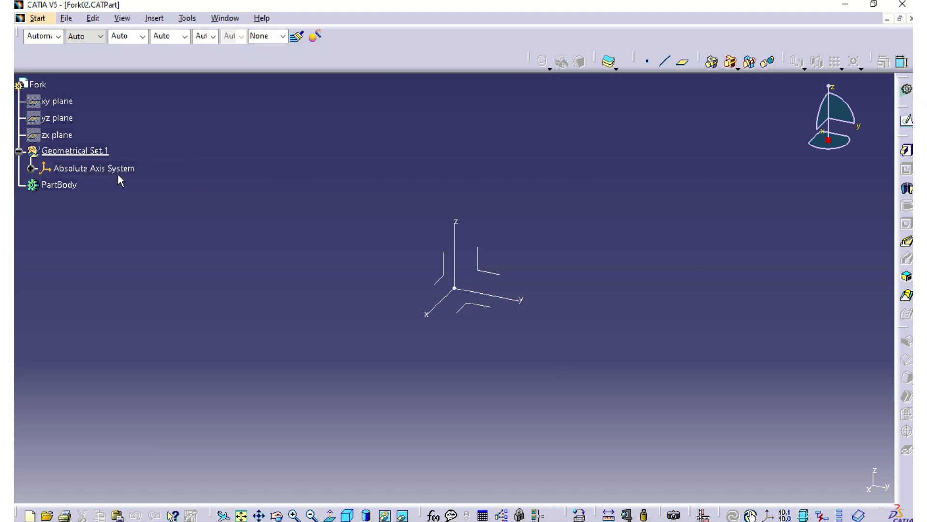
Step: Hide the Absolute Axis System in Geometrical Set.1
{"action": "left_click", "coordinate": [31, 168]}
{"action": "left_click", "coordinate": [31, 168]}
{"action": "left_click", "coordinate": [89, 170]}
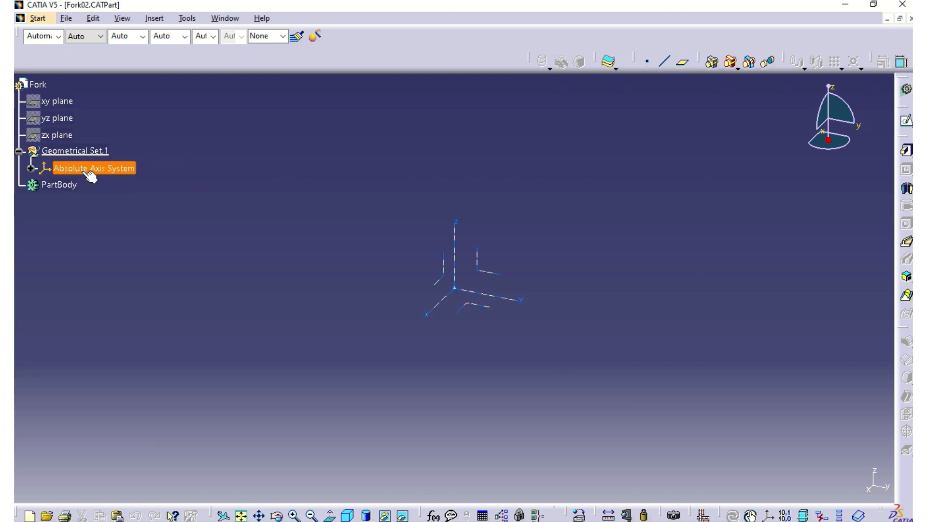
{"action": "key", "text": "space"}
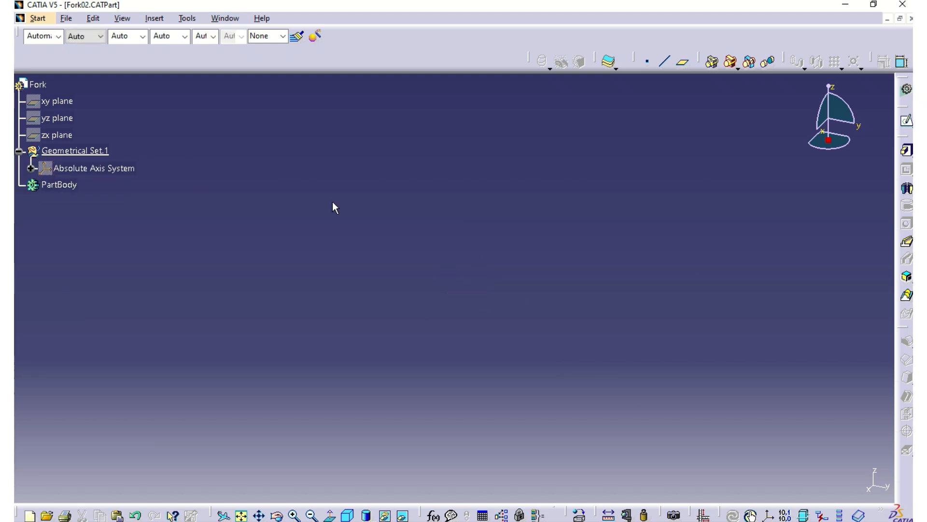
Step: Create a point at coordinates 0, 0, 0 mm and a standard axis system with that point as its origin
{"action": "left_click", "coordinate": [648, 63]}
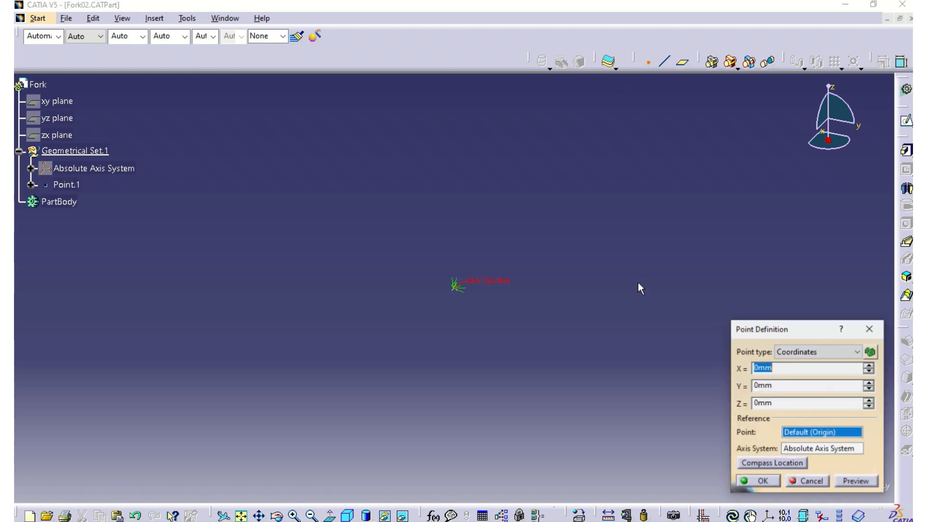
{"action": "left_click", "coordinate": [768, 481]}
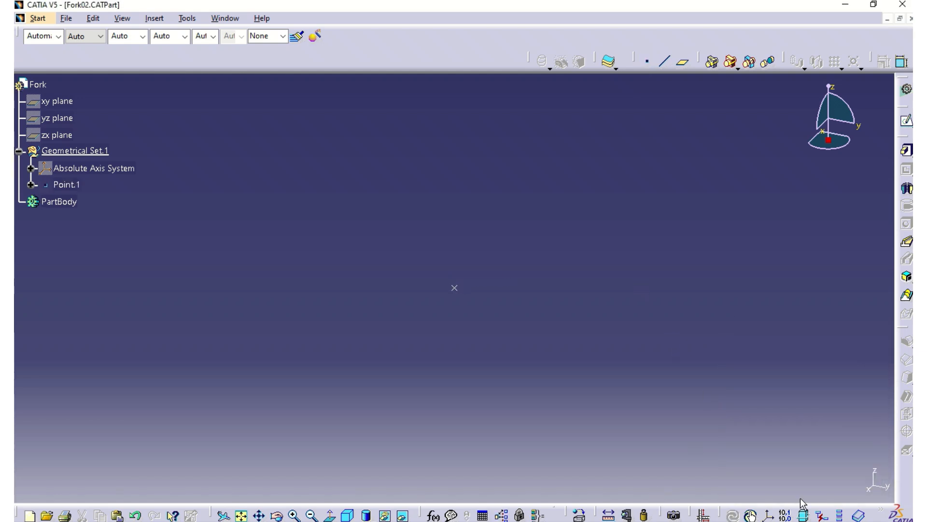
{"action": "left_click", "coordinate": [769, 516]}
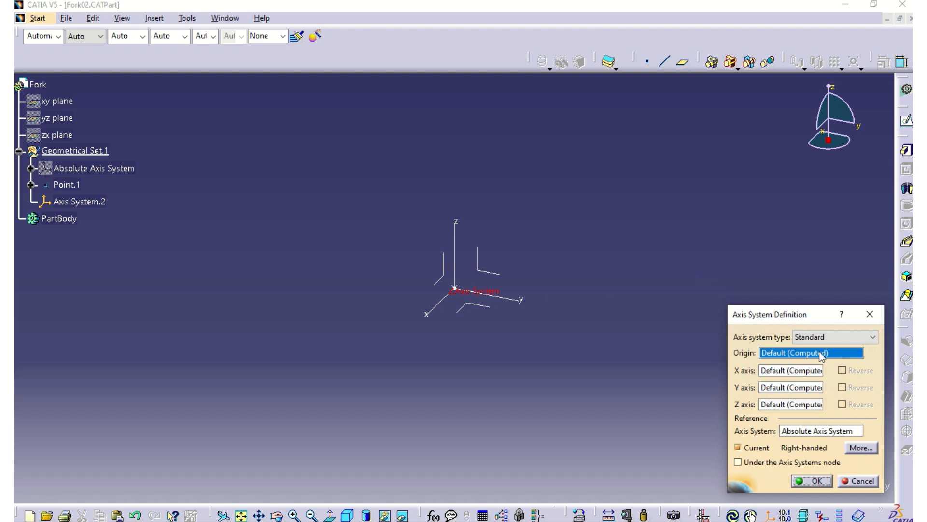
{"action": "left_click", "coordinate": [67, 184]}
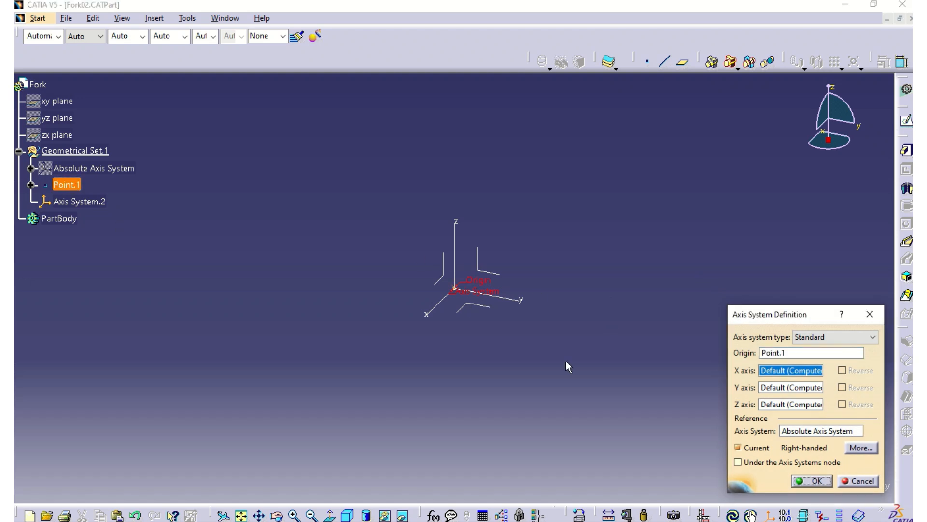
{"action": "left_click", "coordinate": [816, 481]}
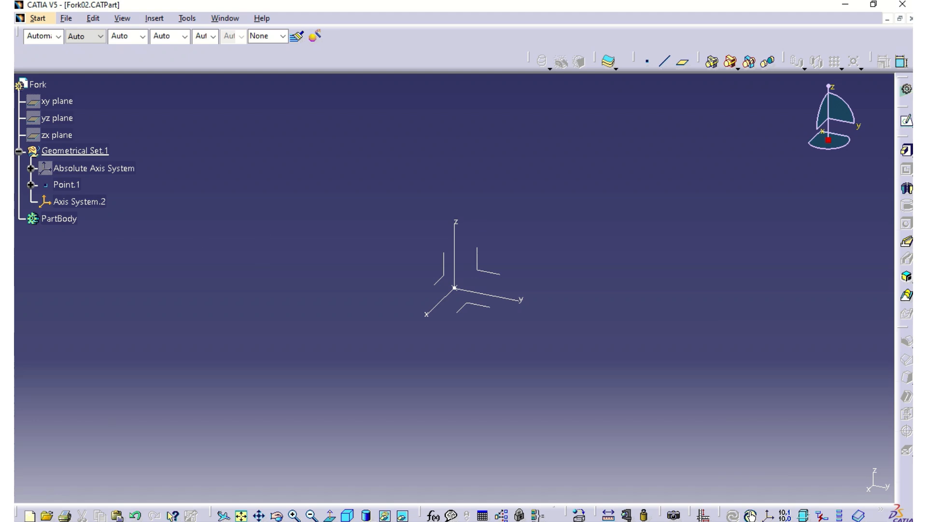
Step: Create a plane offset 15 mm from the new axis system's ZX plane
{"action": "left_click", "coordinate": [683, 63]}
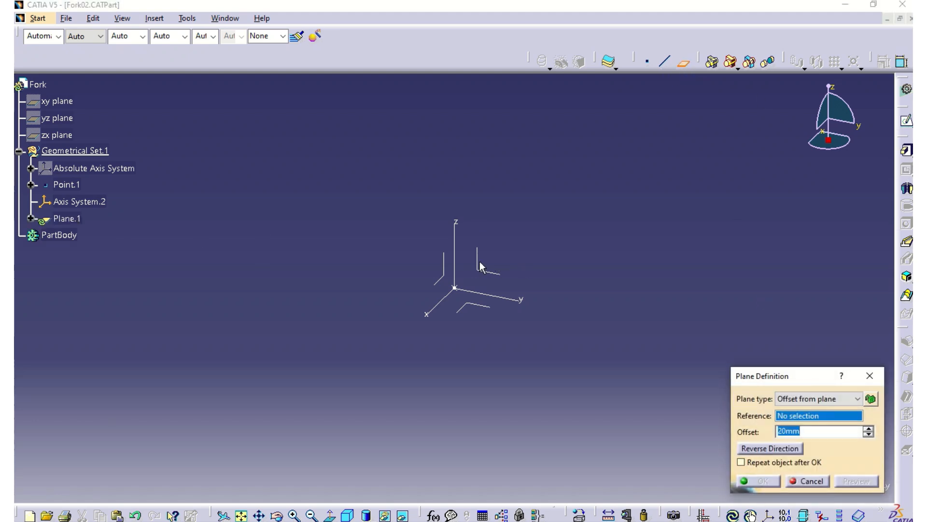
{"action": "left_click", "coordinate": [449, 276]}
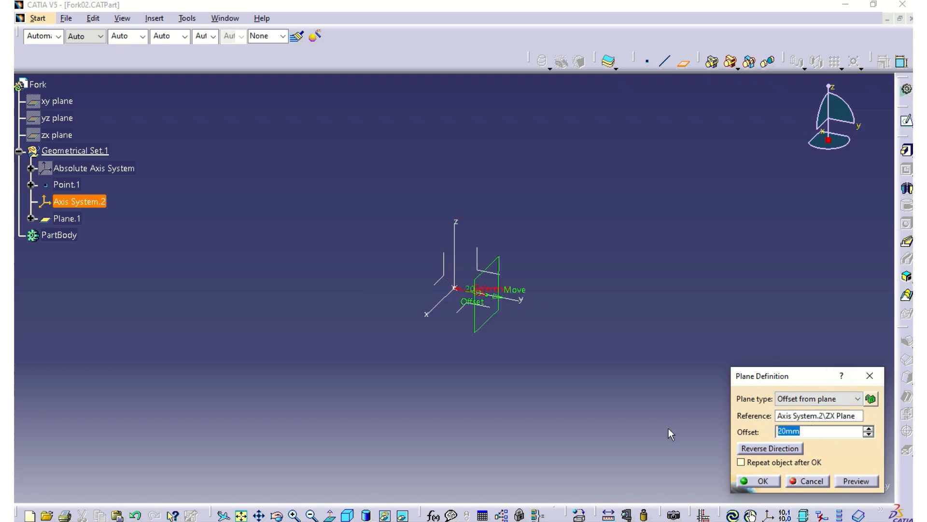
{"action": "type", "text": "15"}
{"action": "key", "text": "Tab"}
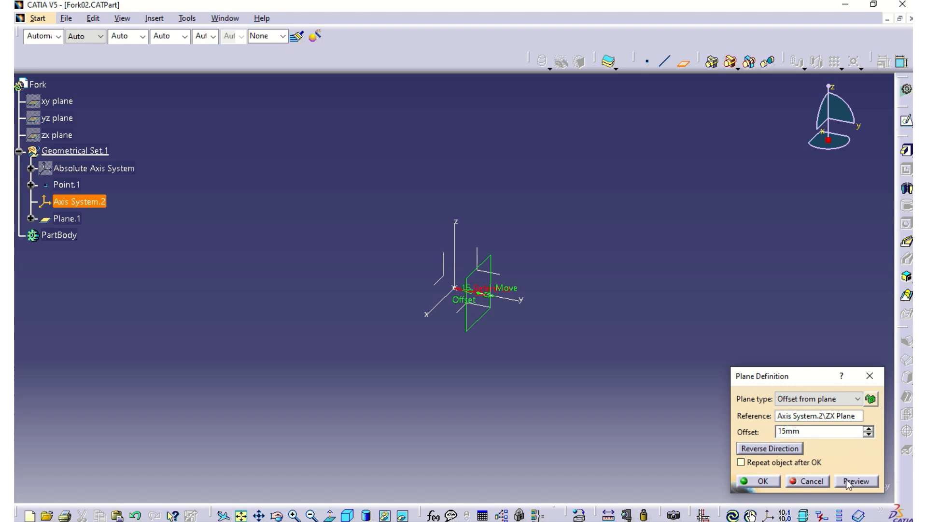
{"action": "left_click", "coordinate": [789, 482]}
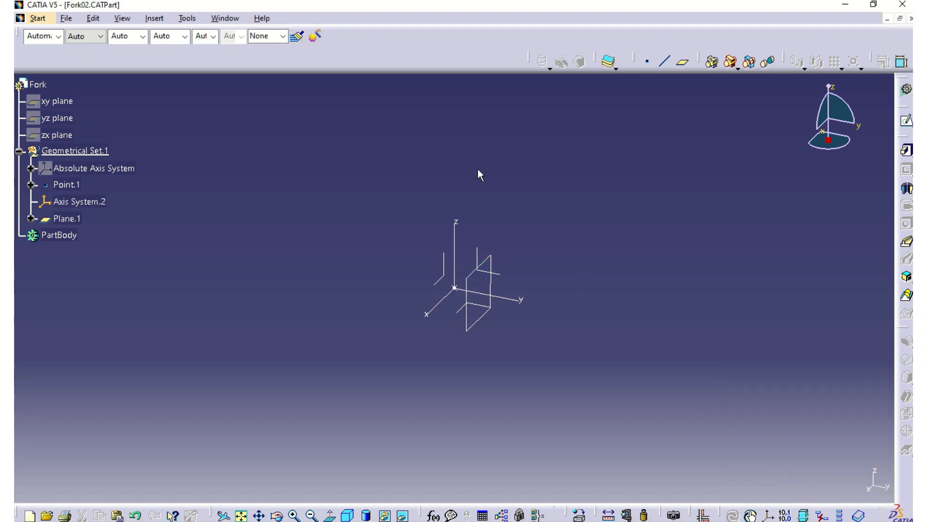
Step: Create a second plane offset 15 mm from the axis system's ZX plane in the reversed direction
{"action": "left_click", "coordinate": [683, 61]}
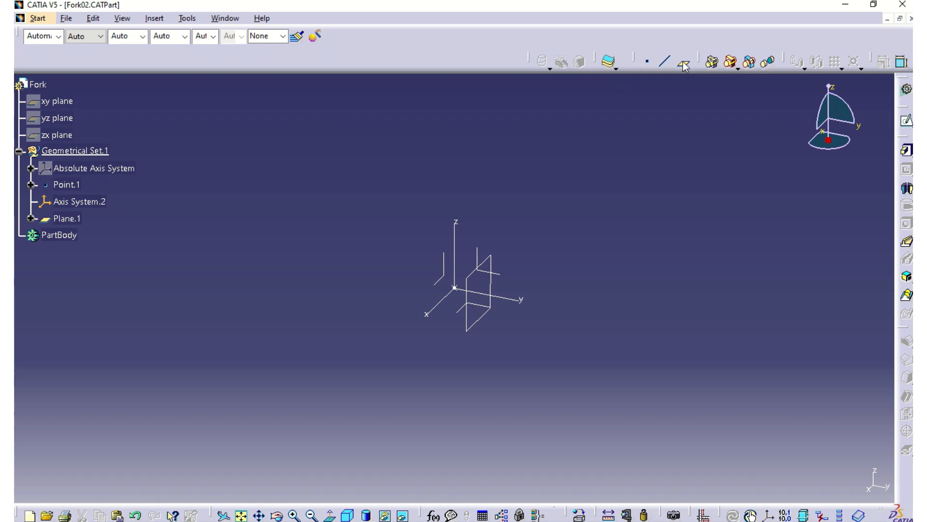
{"action": "left_click", "coordinate": [447, 266]}
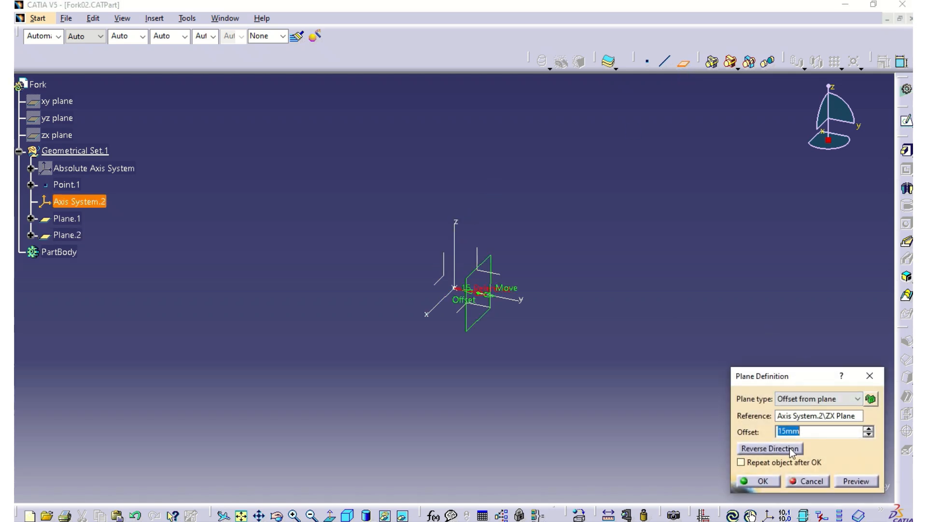
{"action": "left_click", "coordinate": [769, 448]}
{"action": "left_click", "coordinate": [762, 481]}
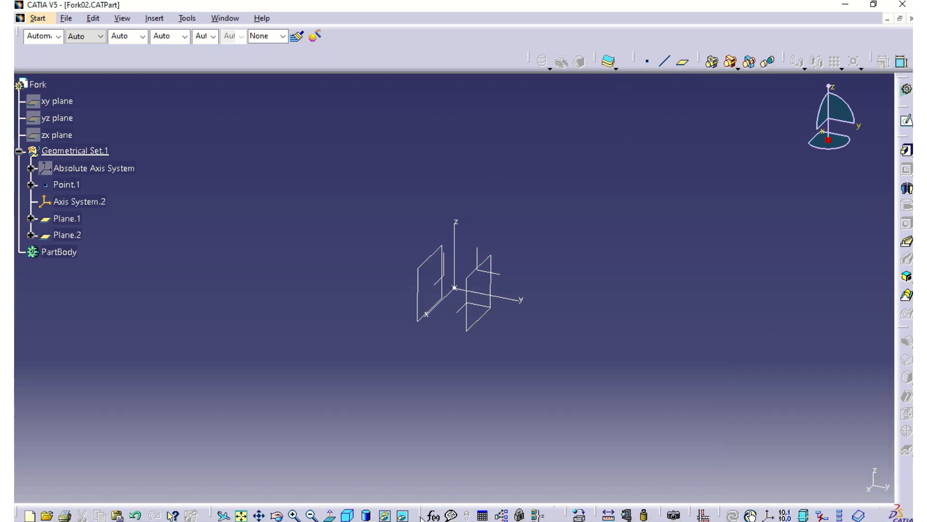
Step: Create a reference plane offset 0 mm from the axis system's XY plane
{"action": "left_click", "coordinate": [241, 516]}
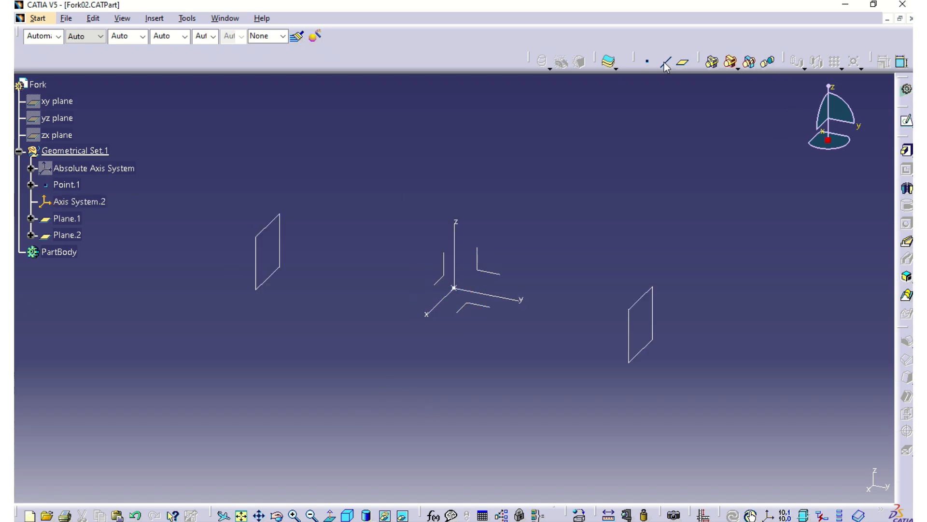
{"action": "left_click", "coordinate": [686, 64]}
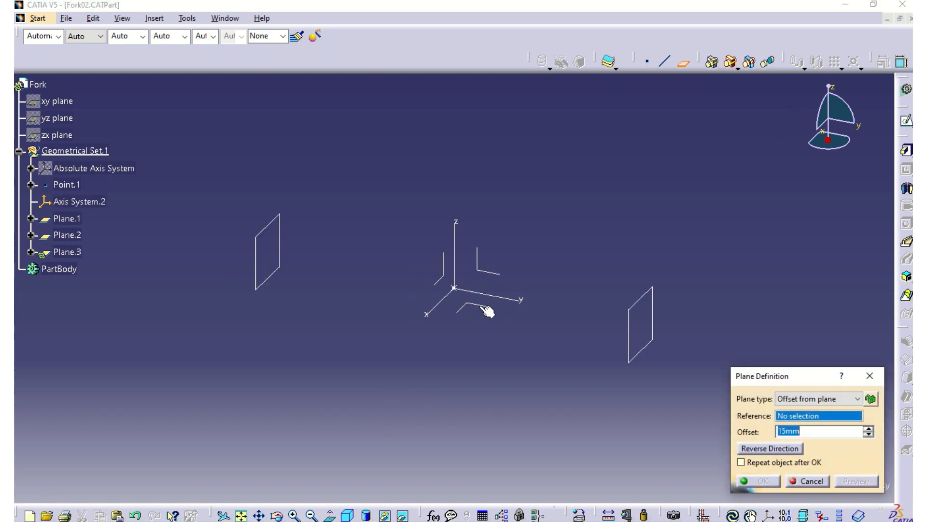
{"action": "left_click", "coordinate": [483, 306]}
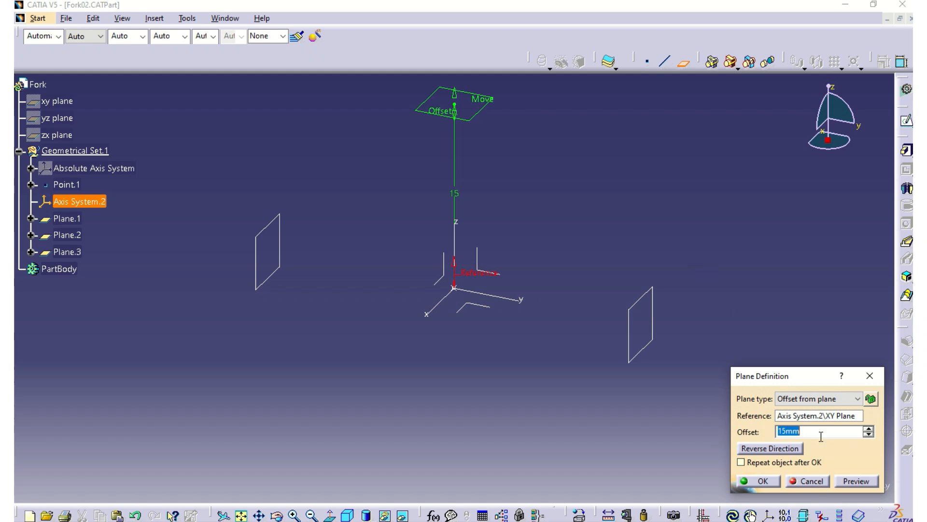
{"action": "type", "text": "0"}
{"action": "key", "text": "Tab"}
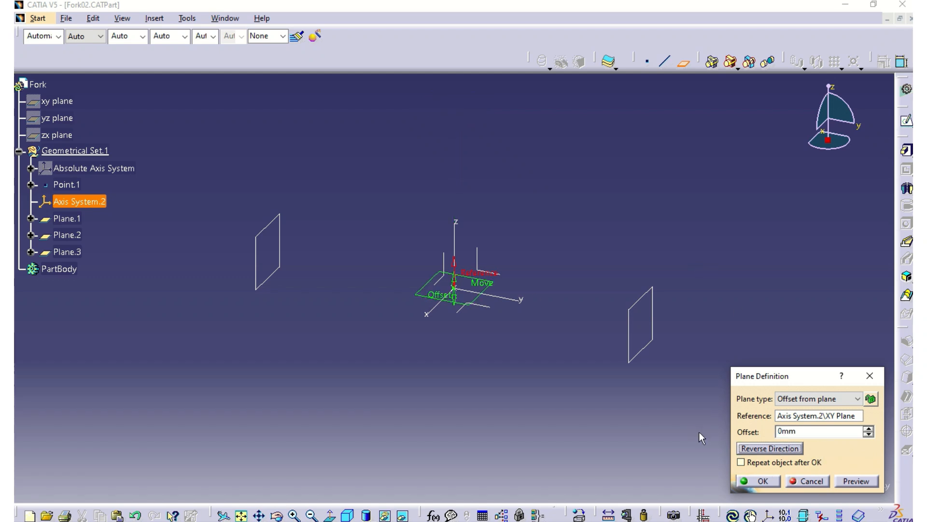
{"action": "left_click", "coordinate": [768, 481]}
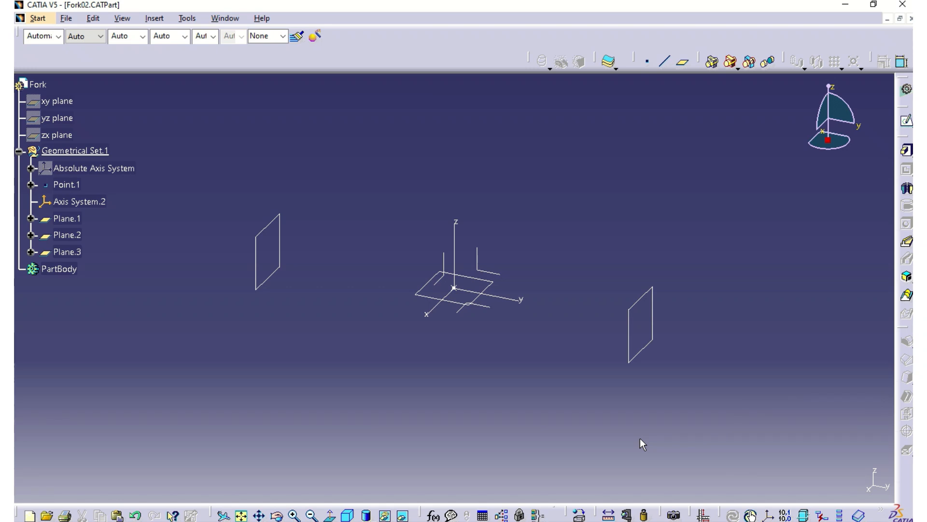
Step: Create a plane offset 125 mm from the axis system's YZ plane in the reversed direction
{"action": "left_click", "coordinate": [485, 265]}
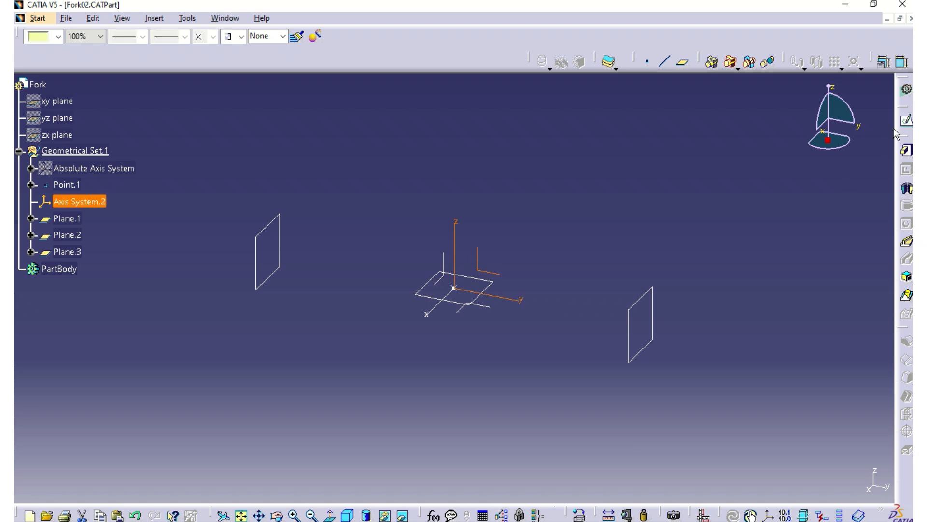
{"action": "left_click", "coordinate": [684, 64]}
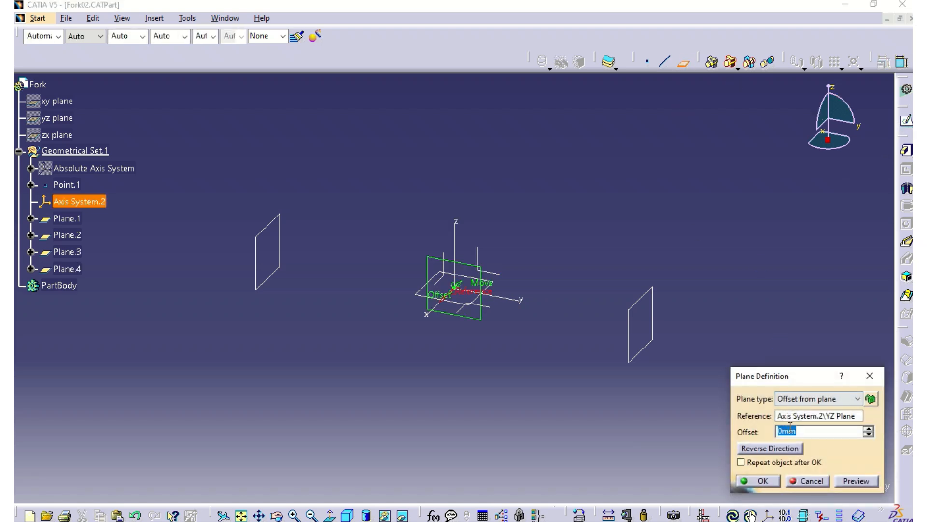
{"action": "type", "text": "125"}
{"action": "key", "text": "Tab"}
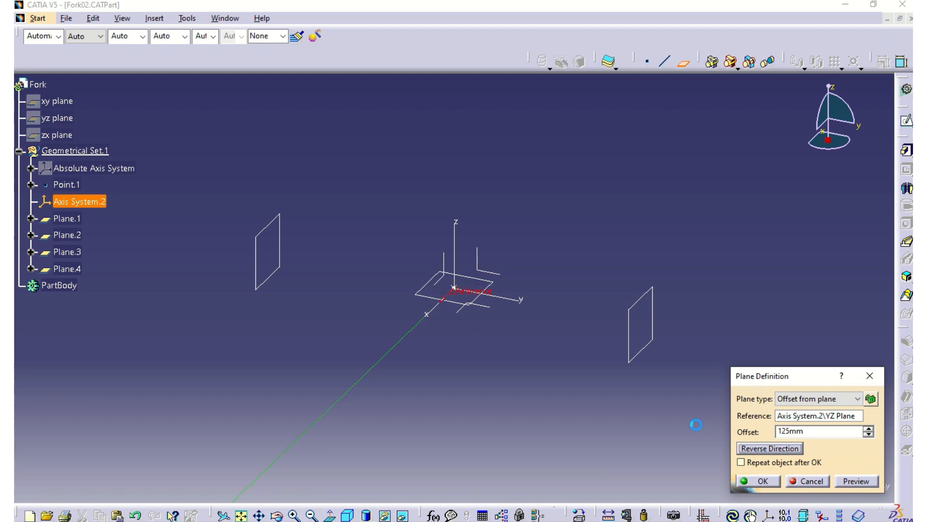
{"action": "left_click", "coordinate": [790, 449]}
{"action": "left_click", "coordinate": [762, 481]}
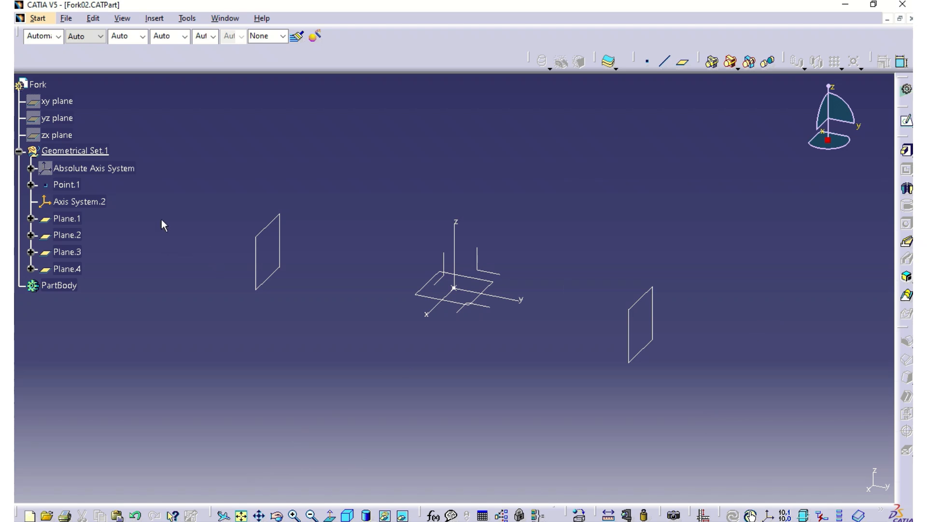
Step: Insert a new body and start a sketch on the 15 mm offset plane on the positive Y side
{"action": "left_click", "coordinate": [154, 18]}
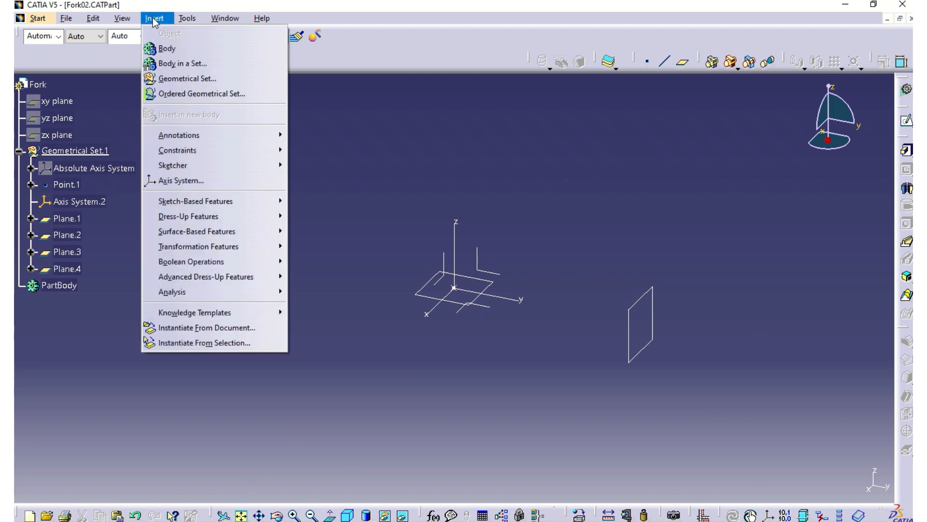
{"action": "left_click", "coordinate": [168, 51]}
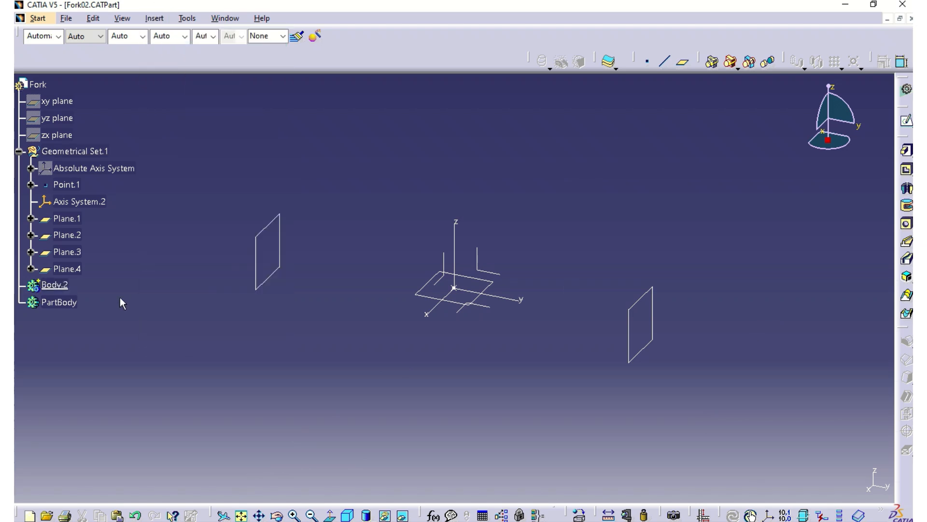
{"action": "left_click", "coordinate": [906, 120]}
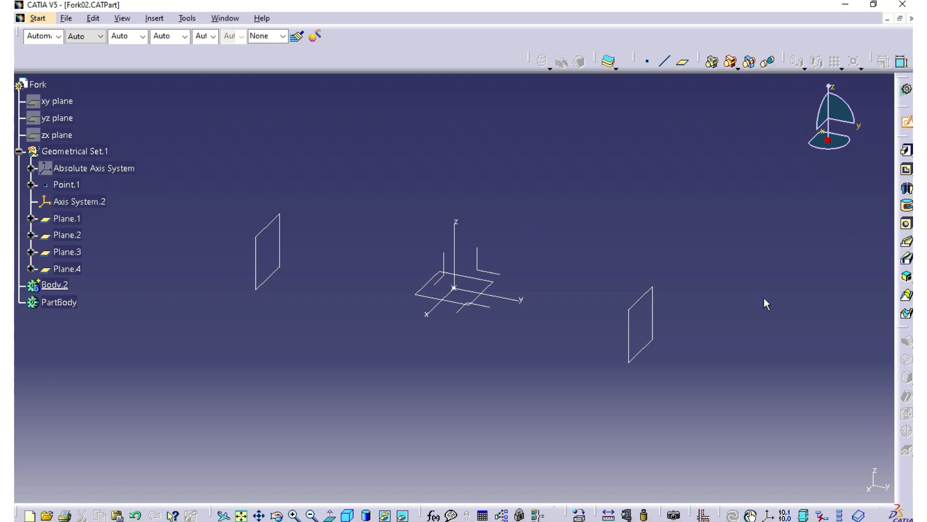
{"action": "left_click", "coordinate": [652, 304]}
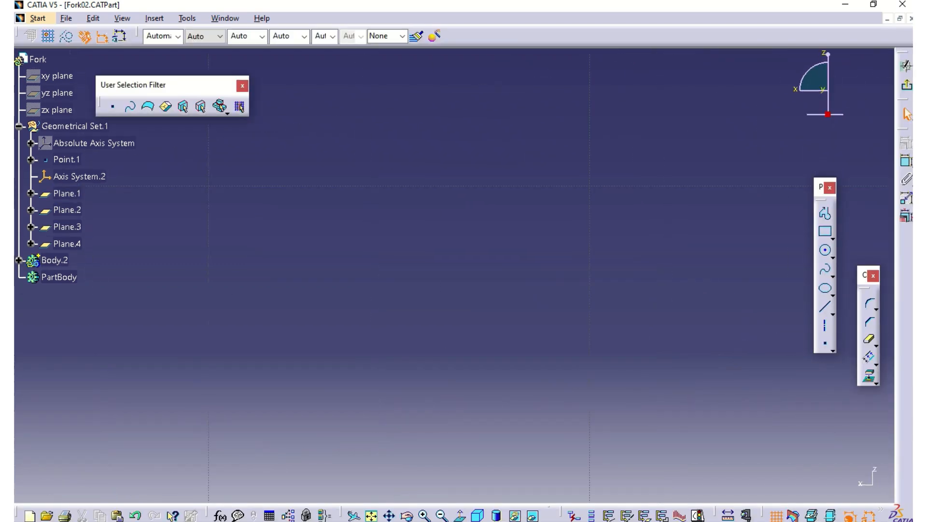
{"action": "left_click", "coordinate": [371, 515]}
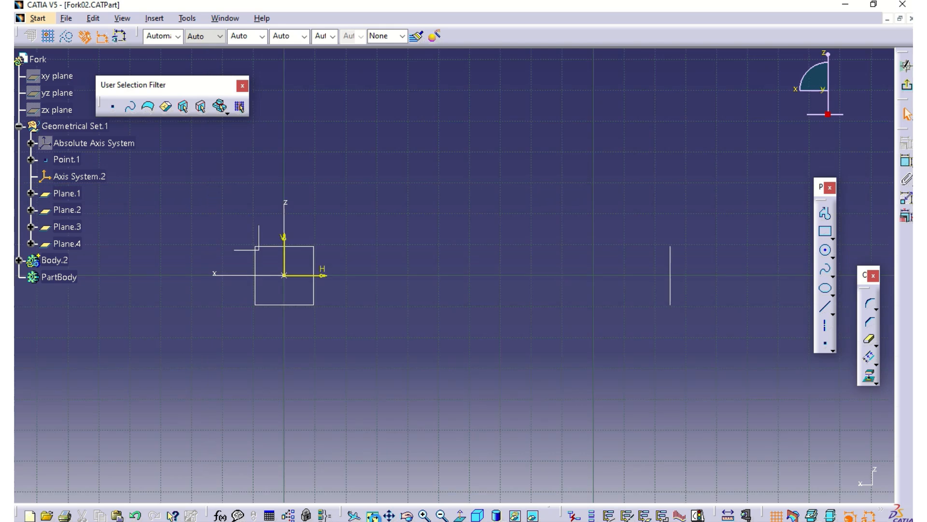
Step: Hide the sketch's origin, horizontal direction and vertical direction
{"action": "left_click", "coordinate": [19, 260]}
{"action": "left_click", "coordinate": [30, 276]}
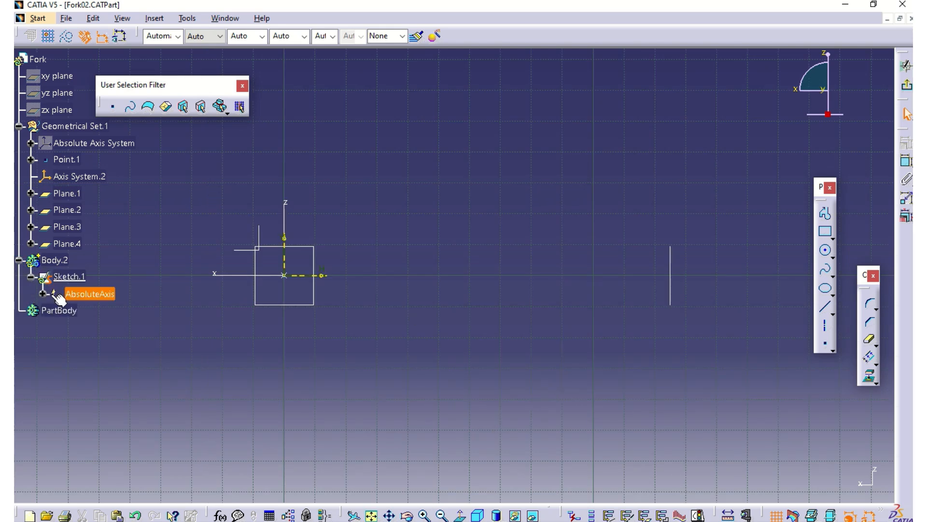
{"action": "left_click", "coordinate": [42, 293]}
{"action": "left_click", "coordinate": [93, 312]}
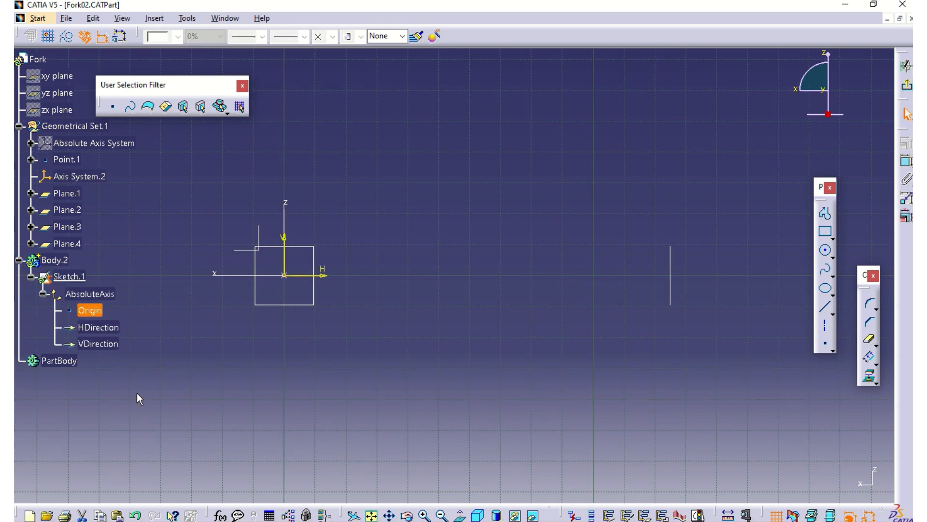
{"action": "left_click", "coordinate": [99, 343], "text": "shift"}
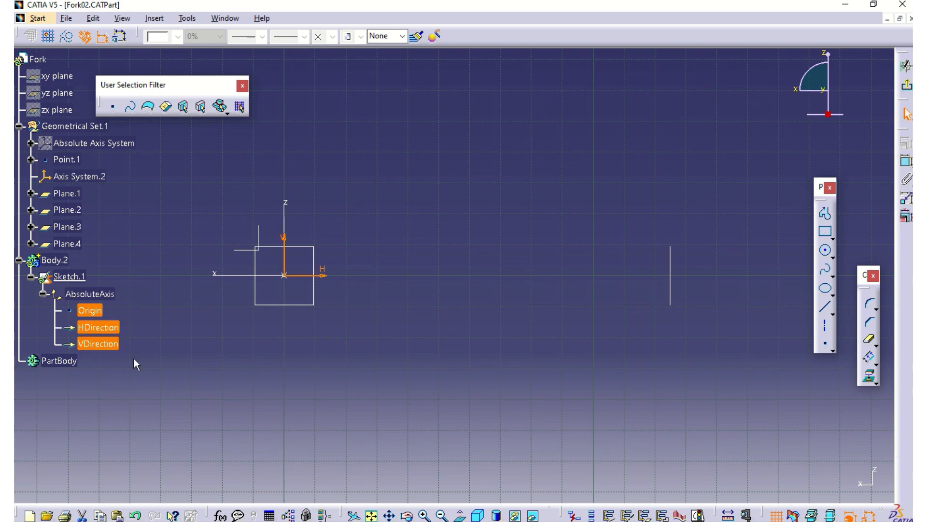
{"action": "left_click", "coordinate": [168, 372]}
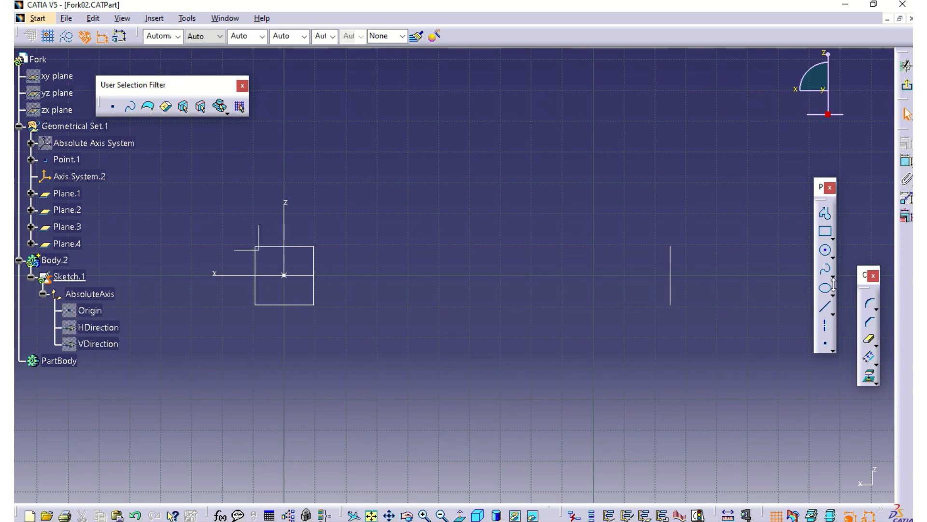
Step: Sketch a circle about 71 mm in diameter away from the axis system, above the X axis
{"action": "left_click", "coordinate": [826, 251]}
{"action": "left_click", "coordinate": [435, 144]}
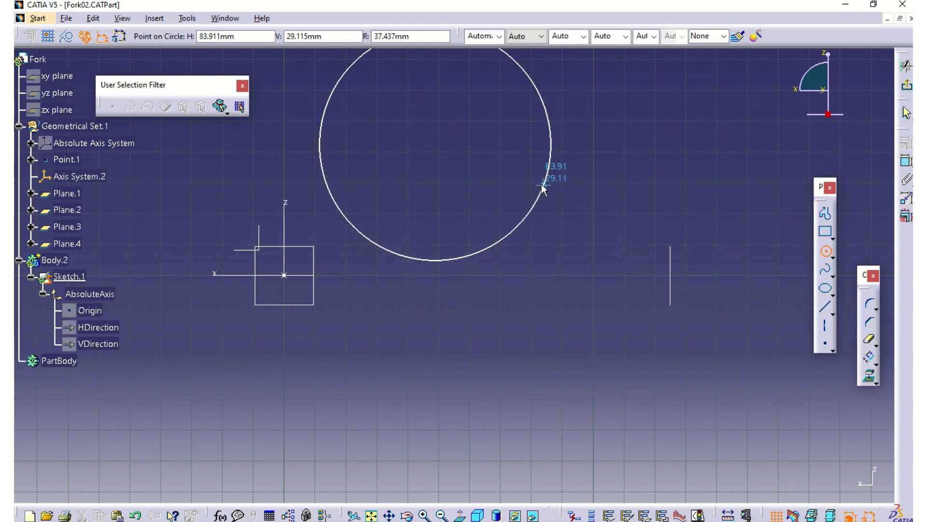
{"action": "left_click", "coordinate": [536, 184]}
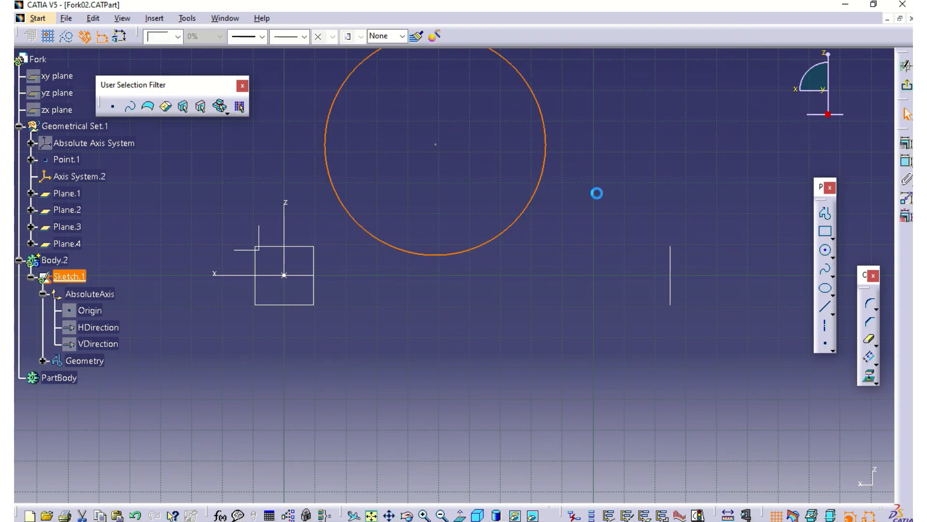
{"action": "left_click", "coordinate": [597, 193]}
Step: Dimension the circle's diameter as 50 mm, consulting the knuckle joint drawing in Adobe Acrobat for the size
{"action": "left_click", "coordinate": [907, 163]}
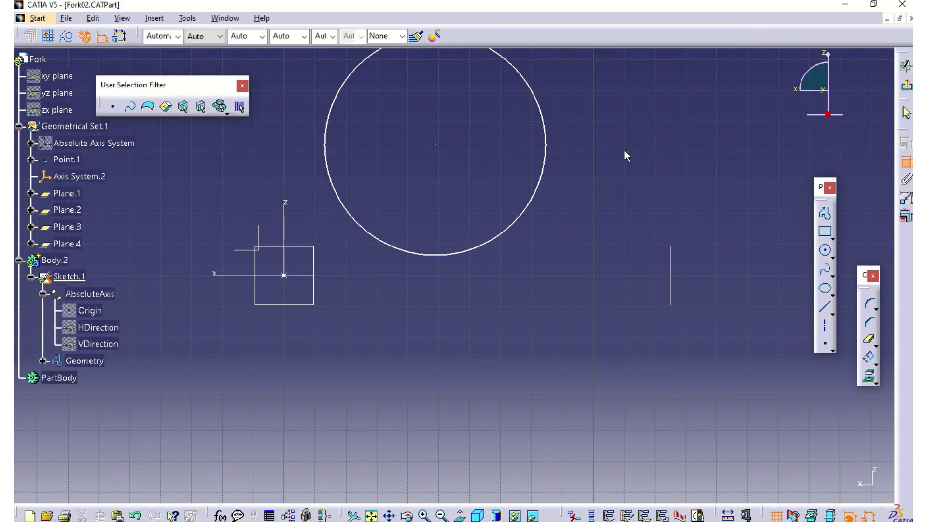
{"action": "left_click", "coordinate": [550, 143]}
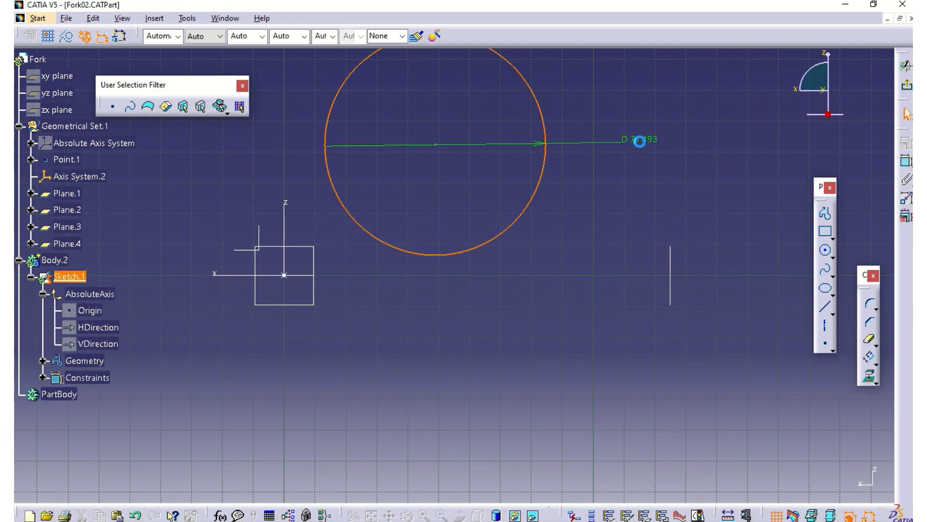
{"action": "left_click", "coordinate": [639, 142]}
{"action": "key", "text": "alt+Tab"}
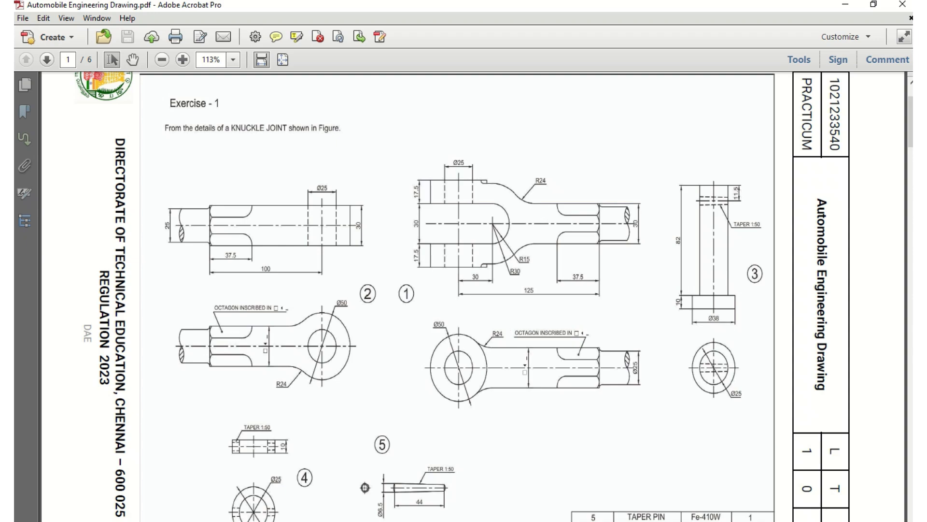
{"action": "key", "text": "alt+Tab"}
{"action": "left_click", "coordinate": [638, 138]}
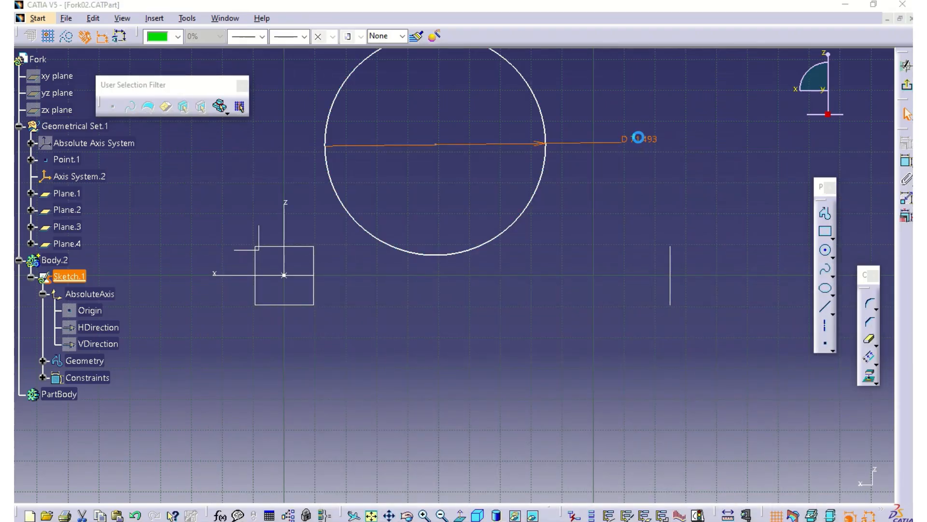
{"action": "double_click", "coordinate": [638, 139]}
{"action": "type", "text": "50mm"}
{"action": "key", "text": "Return"}
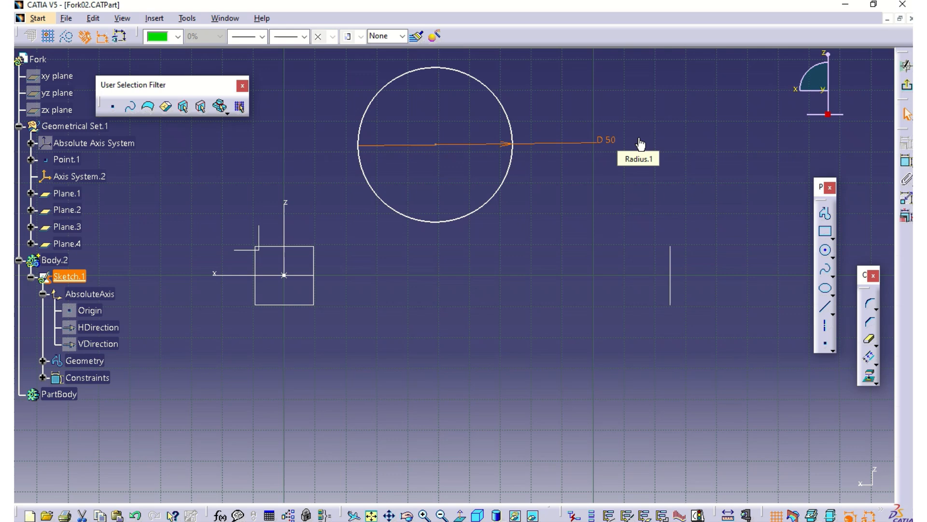
{"action": "left_click", "coordinate": [700, 178]}
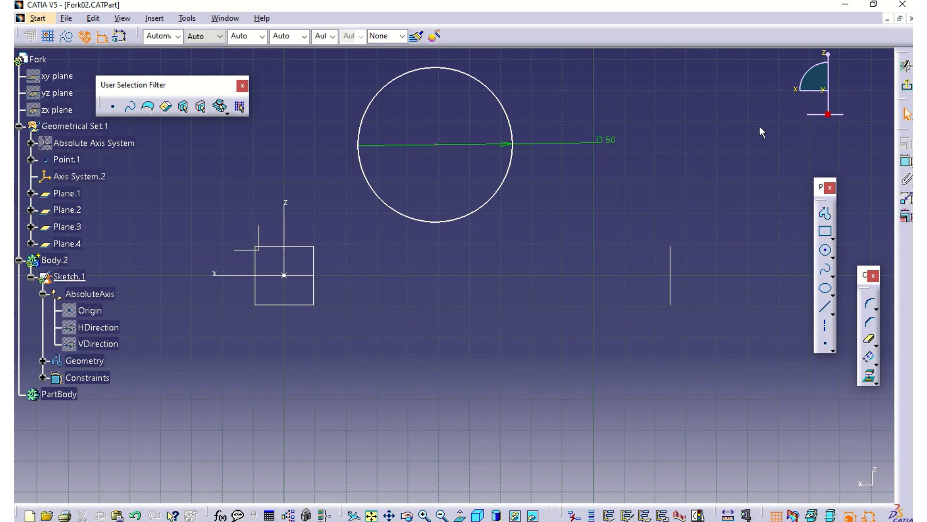
Step: Make the 50 mm circle's centre coincident with the Z and X axes of the axis system
{"action": "left_click", "coordinate": [903, 163]}
{"action": "left_click", "coordinate": [284, 206]}
{"action": "right_click", "coordinate": [312, 155]}
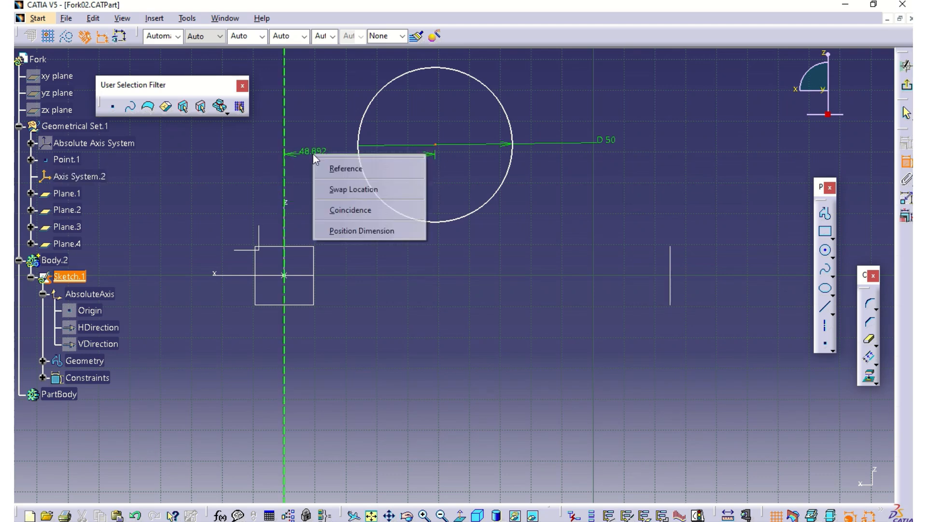
{"action": "left_click", "coordinate": [346, 210]}
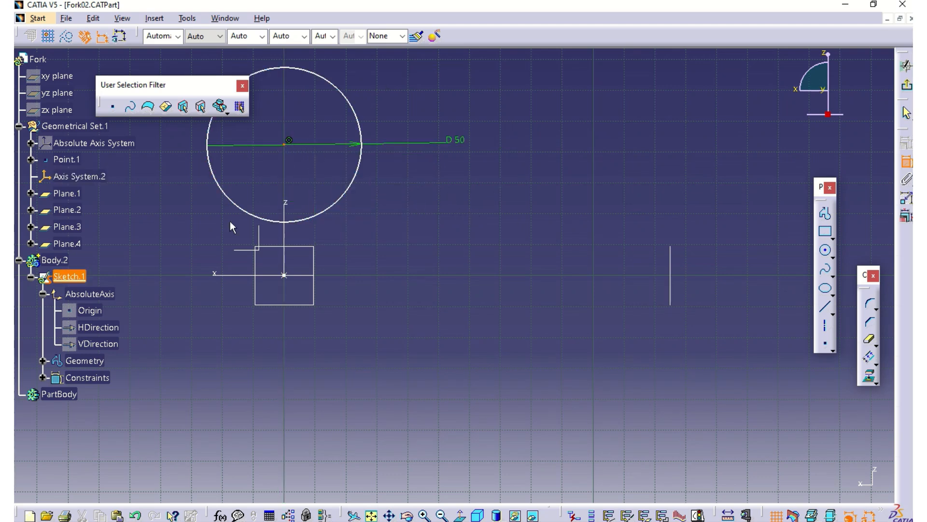
{"action": "left_click", "coordinate": [212, 275]}
{"action": "right_click", "coordinate": [435, 226]}
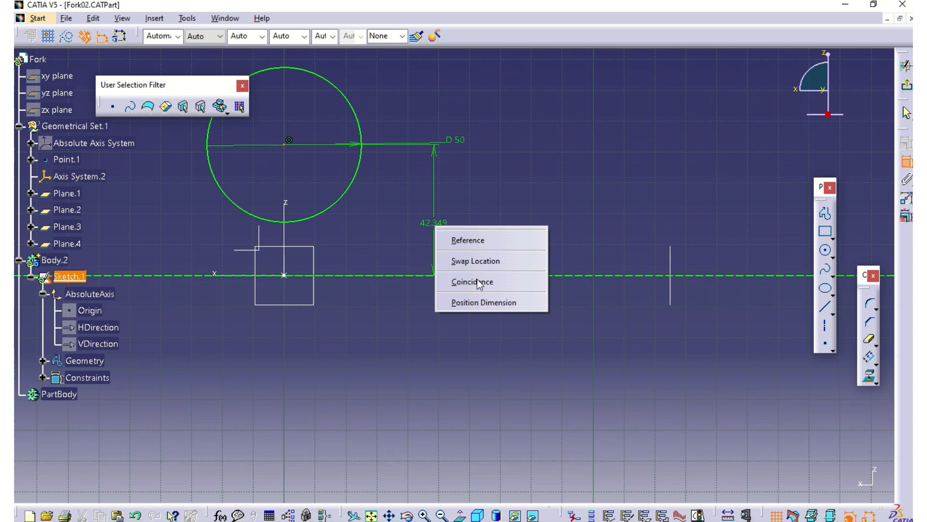
{"action": "left_click", "coordinate": [480, 281]}
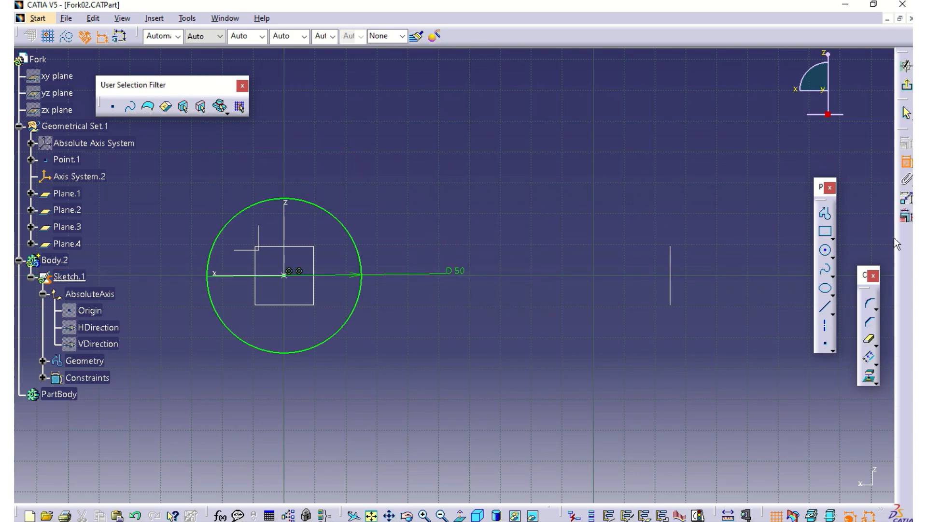
Step: Sketch a second circle away from the first one and dimension its diameter as 25 mm
{"action": "left_click", "coordinate": [826, 252]}
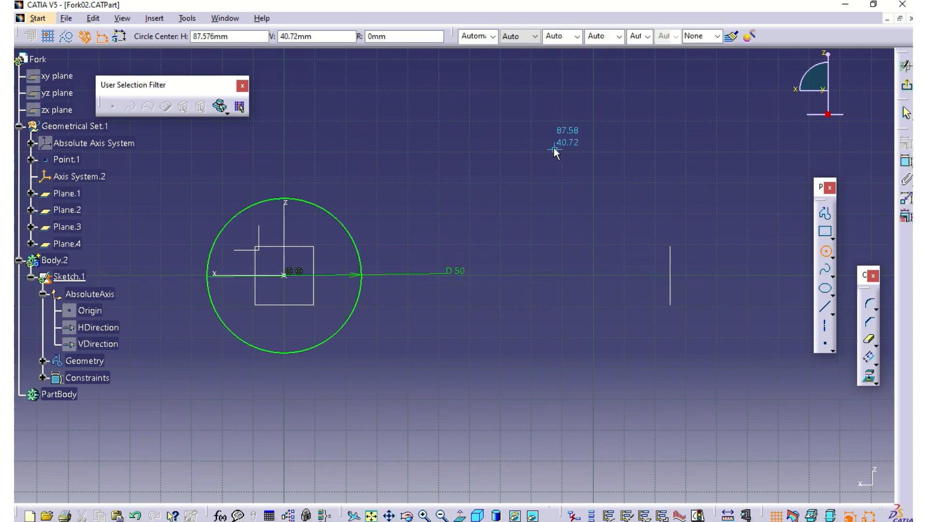
{"action": "left_click", "coordinate": [553, 147]}
{"action": "left_click", "coordinate": [607, 165]}
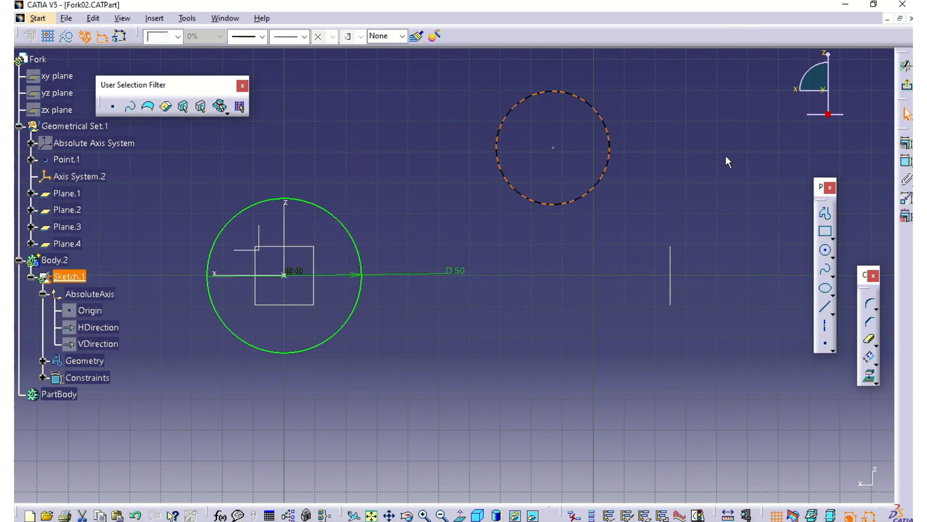
{"action": "left_click", "coordinate": [906, 161]}
{"action": "left_click", "coordinate": [662, 138]}
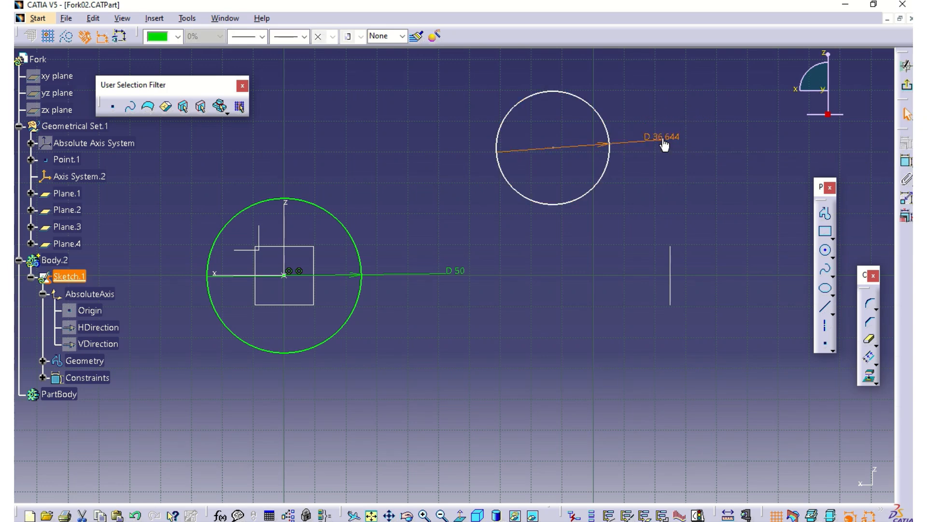
{"action": "double_click", "coordinate": [663, 139]}
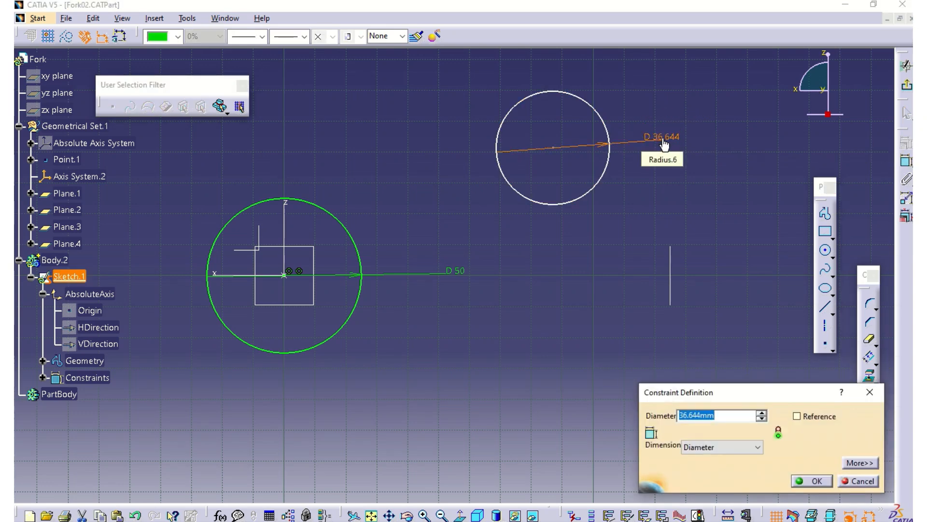
{"action": "type", "text": "25"}
{"action": "key", "text": "Return"}
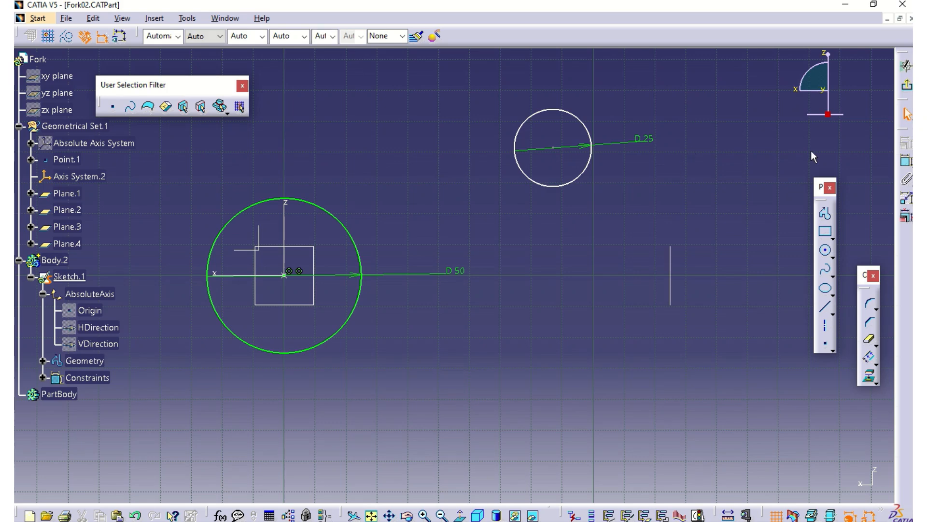
Step: Make the 25 mm circle's centre coincident with the X and Z axes so it is concentric with the larger circle
{"action": "left_click", "coordinate": [906, 161]}
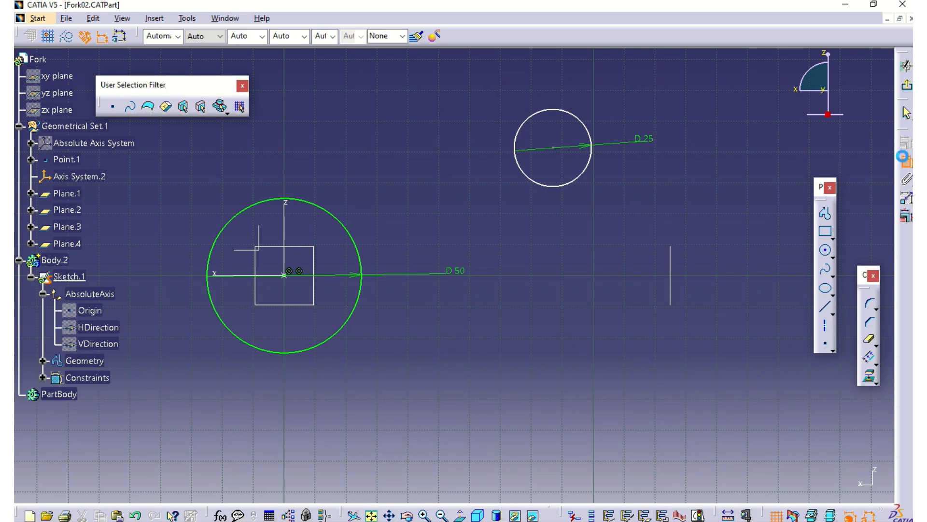
{"action": "left_click", "coordinate": [554, 151]}
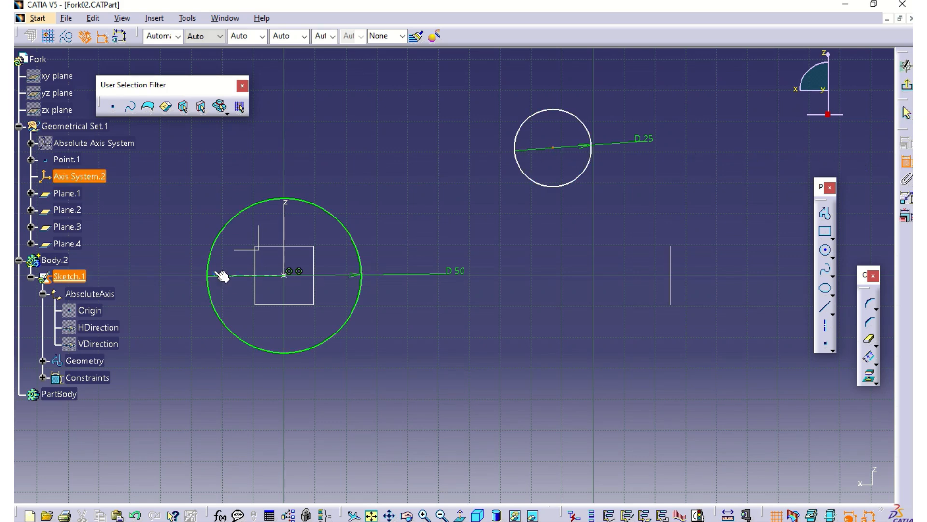
{"action": "left_click", "coordinate": [221, 275]}
{"action": "right_click", "coordinate": [188, 199]}
{"action": "left_click", "coordinate": [221, 255]}
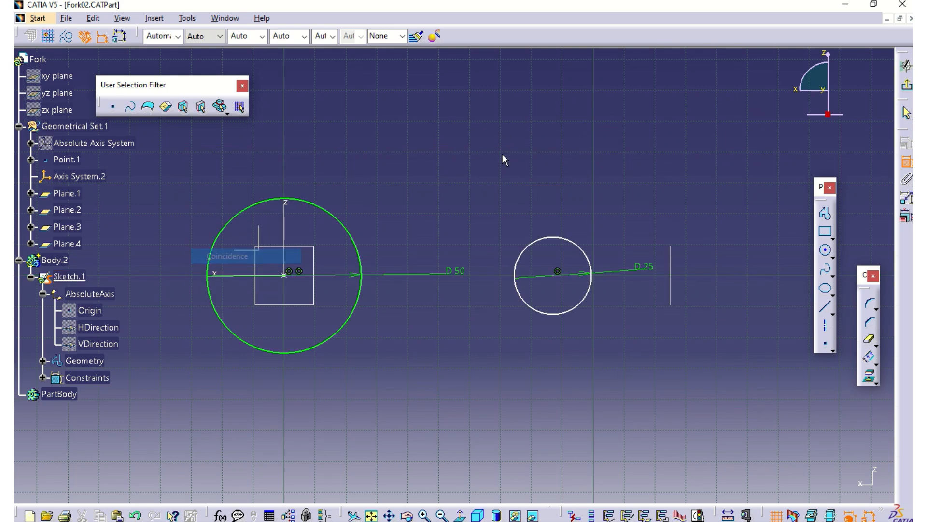
{"action": "left_click", "coordinate": [554, 275]}
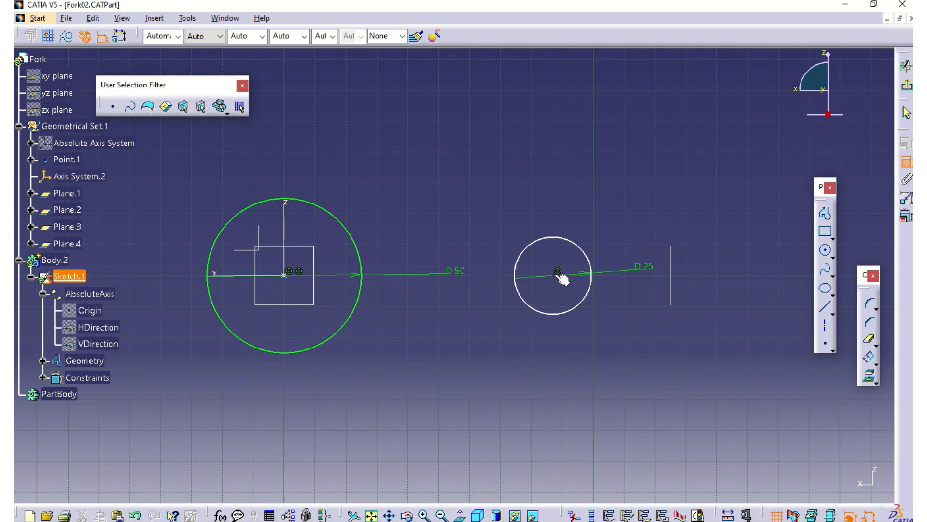
{"action": "left_click", "coordinate": [285, 209]}
{"action": "right_click", "coordinate": [357, 123]}
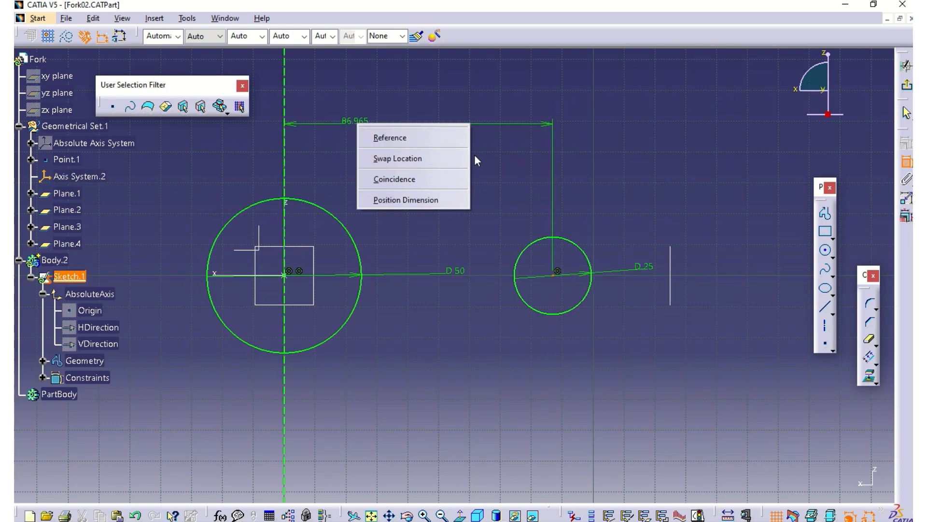
{"action": "left_click", "coordinate": [416, 179]}
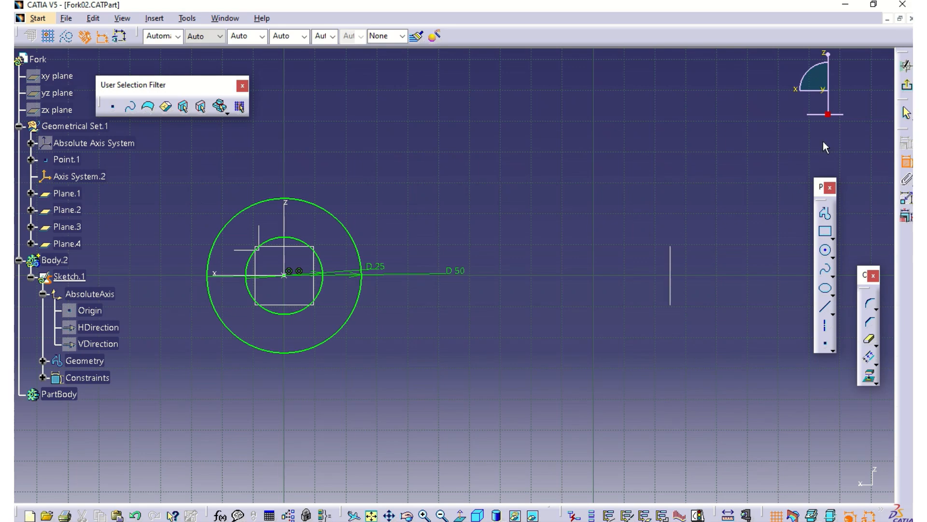
Step: Exit the sketch and pad the two concentric circles to a length of 17.5 mm
{"action": "left_click", "coordinate": [907, 85]}
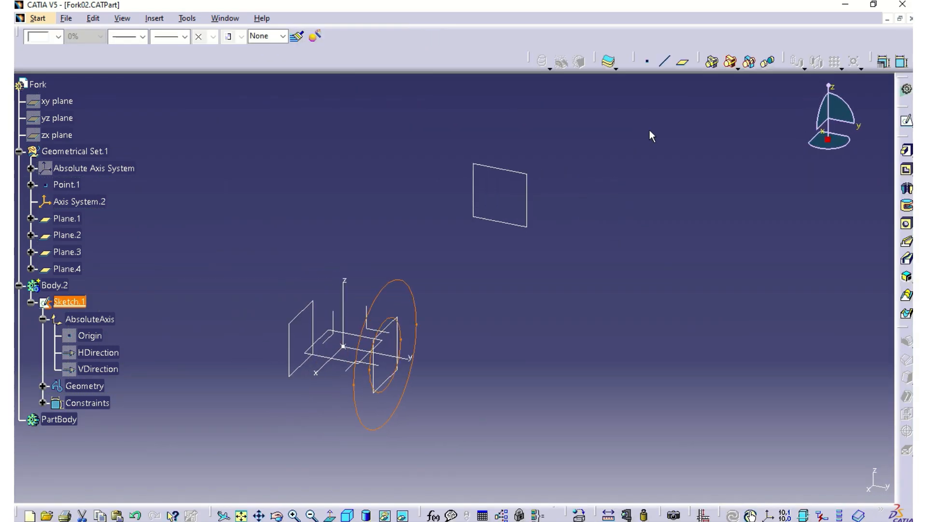
{"action": "left_click", "coordinate": [906, 151]}
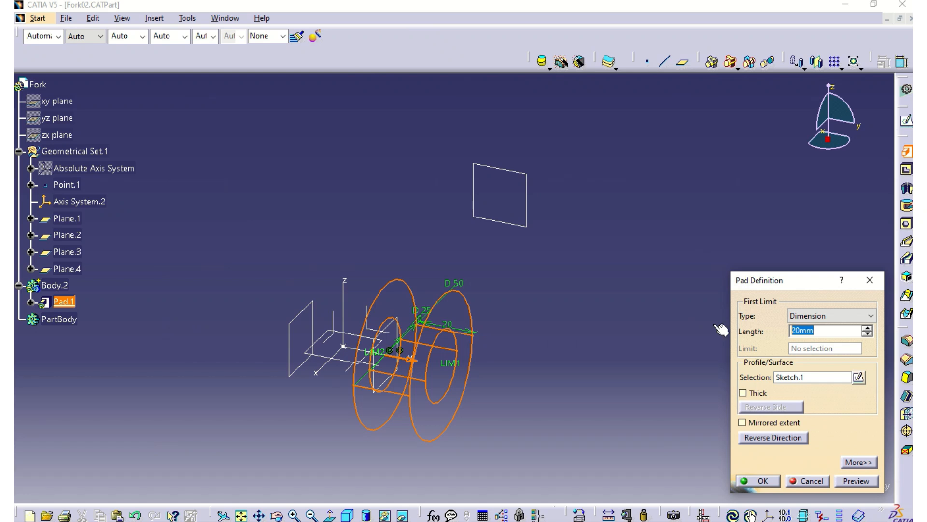
{"action": "type", "text": "17.5"}
{"action": "key", "text": "Return"}
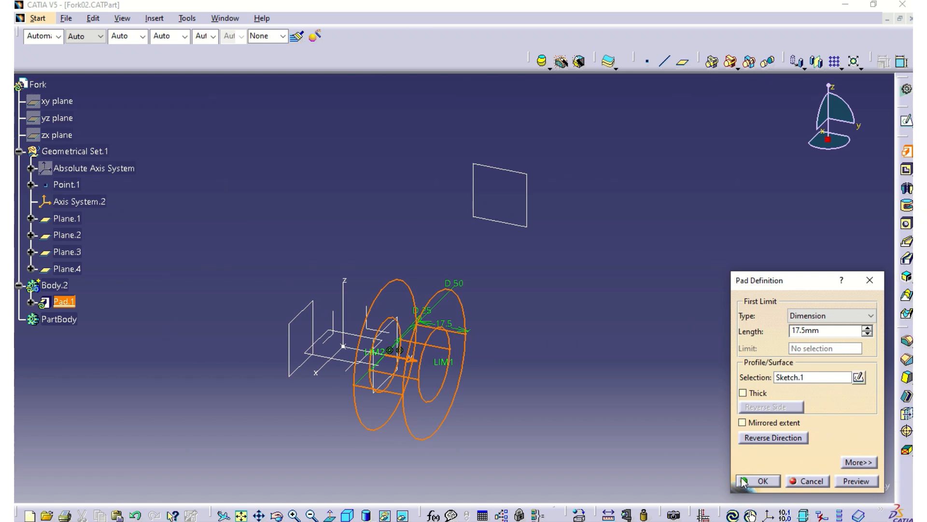
{"action": "left_click", "coordinate": [756, 480]}
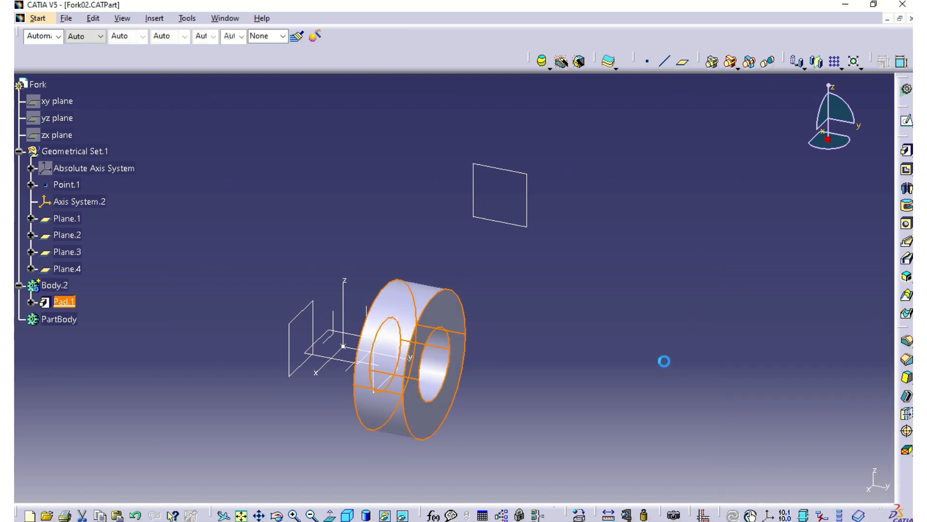
Step: Insert a new body into the part and start a sketch in it on Plane.2
{"action": "left_click", "coordinate": [312, 312]}
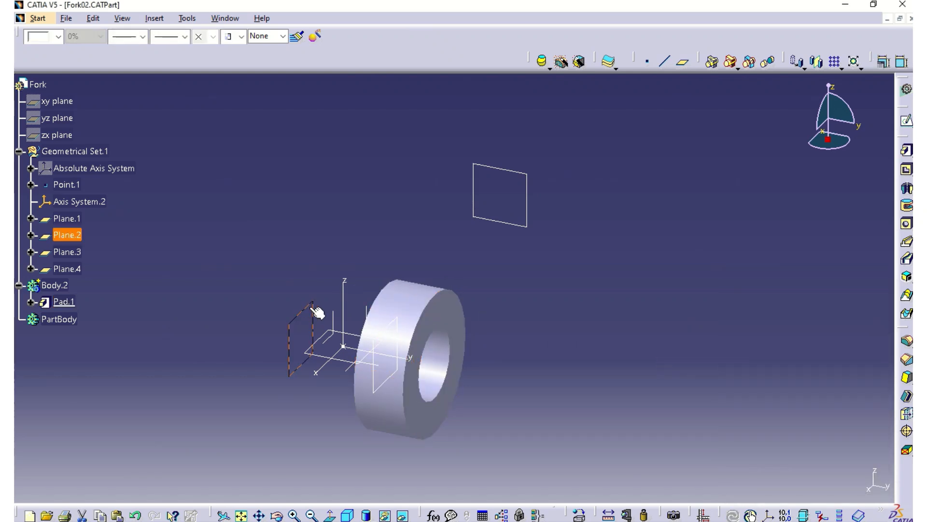
{"action": "left_click", "coordinate": [154, 18]}
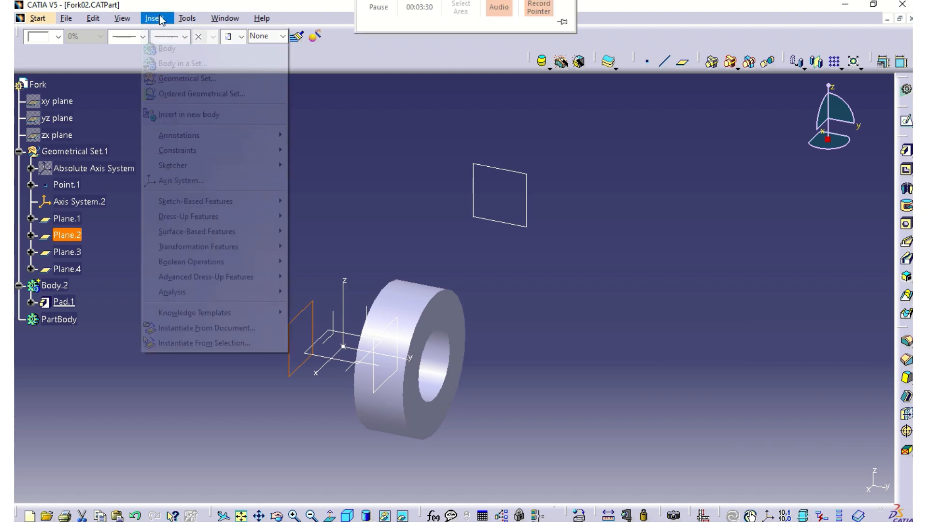
{"action": "left_click", "coordinate": [165, 45]}
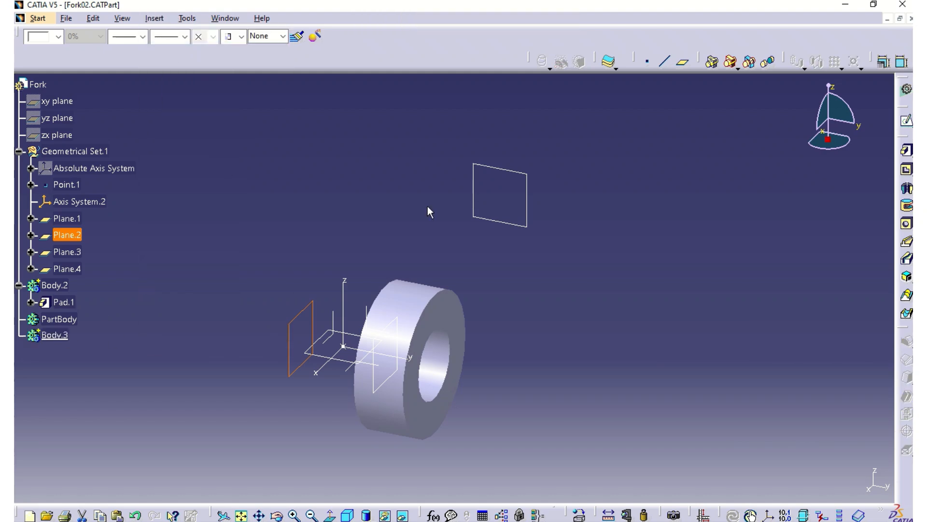
{"action": "left_click", "coordinate": [907, 120]}
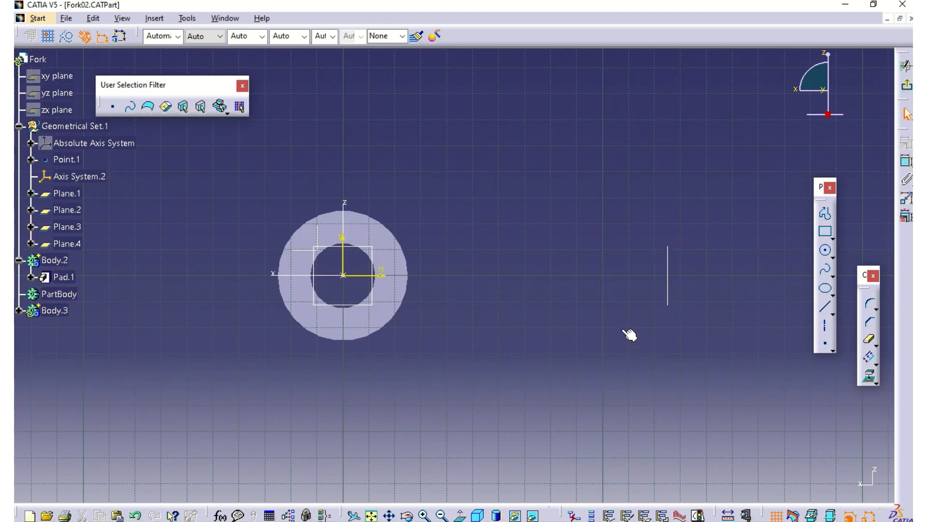
Step: Hide the new sketch's absolute axis origin, HDirection and VDirection, and collapse the sketch's branch in the tree
{"action": "left_click", "coordinate": [19, 310]}
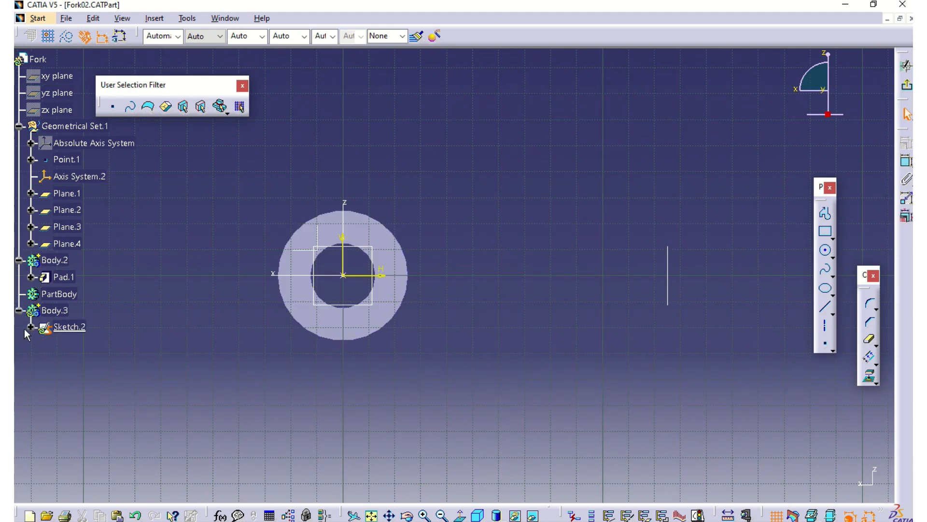
{"action": "left_click", "coordinate": [30, 327]}
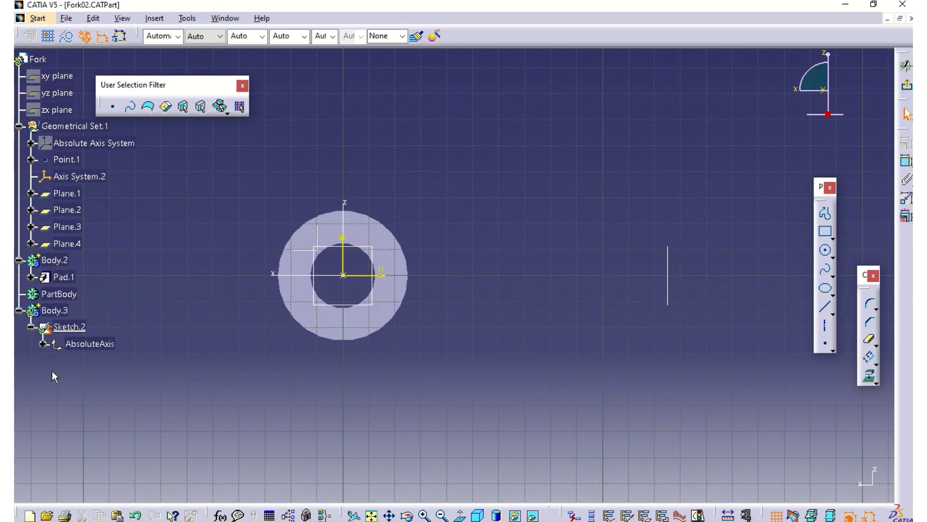
{"action": "left_click", "coordinate": [43, 344]}
{"action": "left_click", "coordinate": [89, 360]}
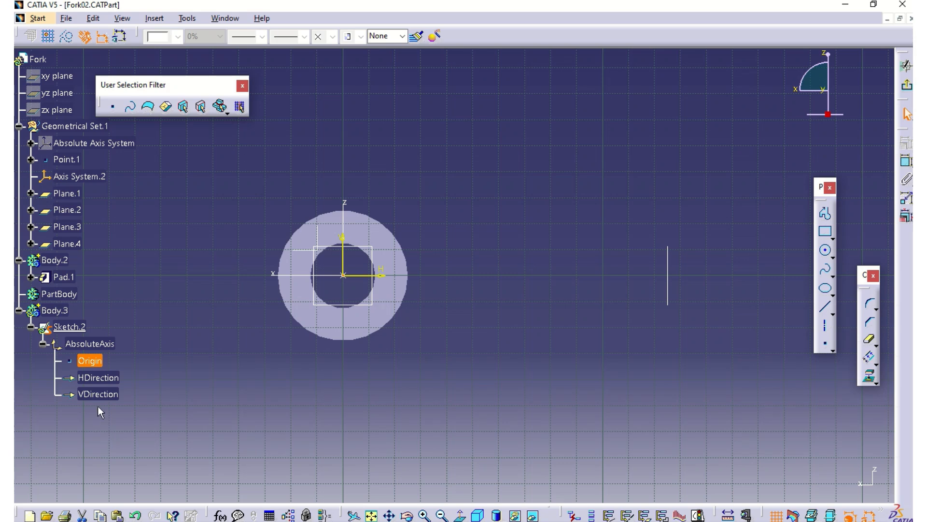
{"action": "left_click", "coordinate": [167, 421]}
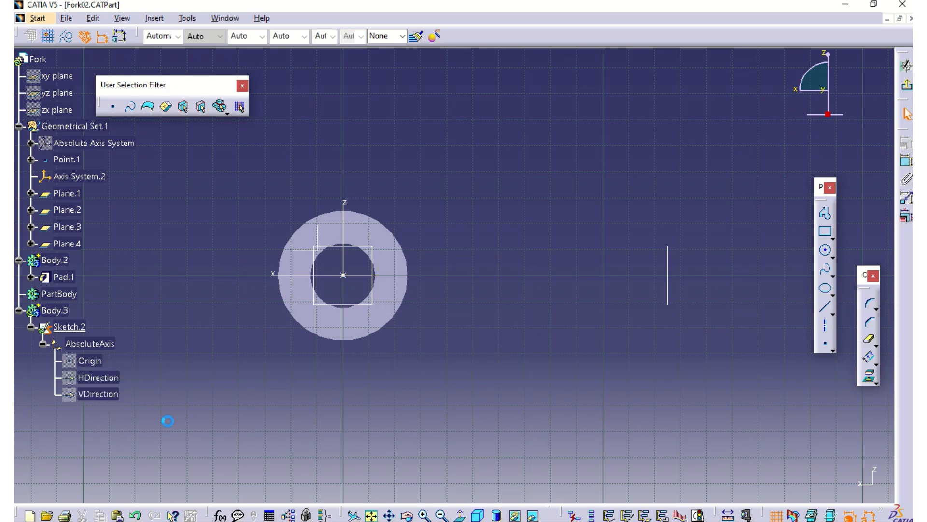
{"action": "left_click", "coordinate": [41, 316]}
{"action": "left_click", "coordinate": [30, 327]}
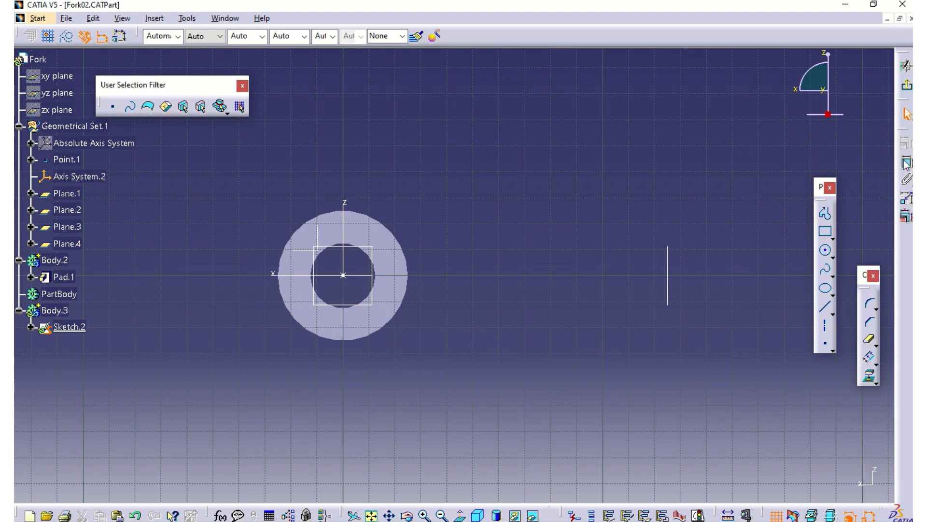
Step: Sketch a circle away from the existing ring and dimension its diameter as 50 mm
{"action": "left_click", "coordinate": [825, 250]}
{"action": "left_click", "coordinate": [588, 167]}
{"action": "left_click", "coordinate": [656, 169]}
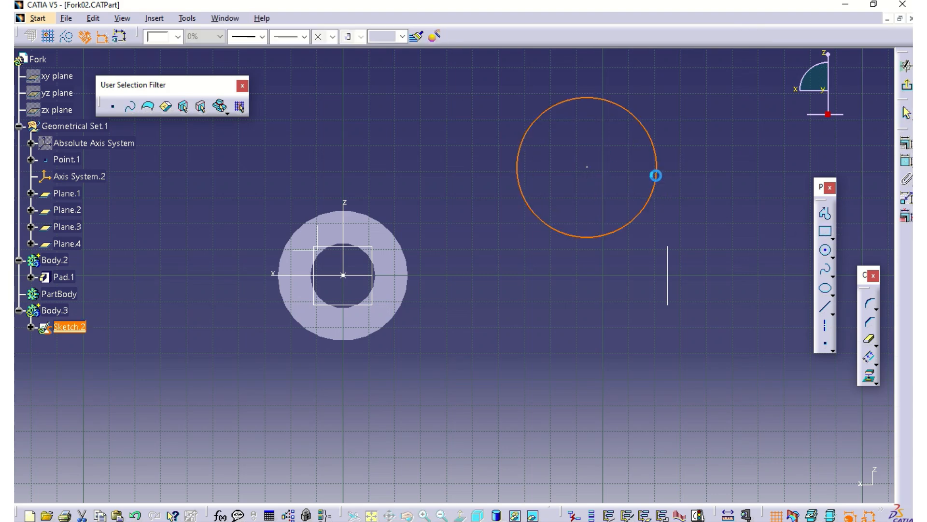
{"action": "left_click", "coordinate": [906, 161]}
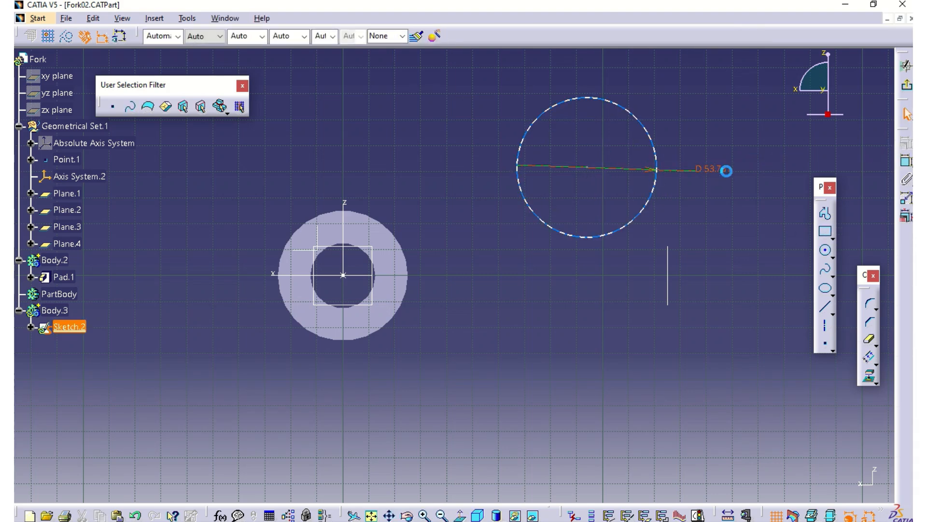
{"action": "left_click", "coordinate": [733, 172]}
{"action": "double_click", "coordinate": [726, 173]}
{"action": "type", "text": "50"}
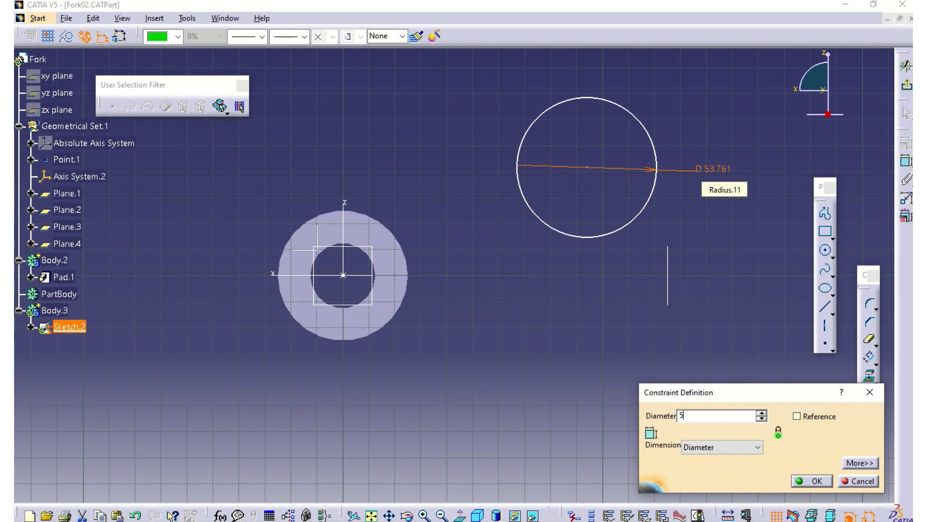
{"action": "key", "text": "Return"}
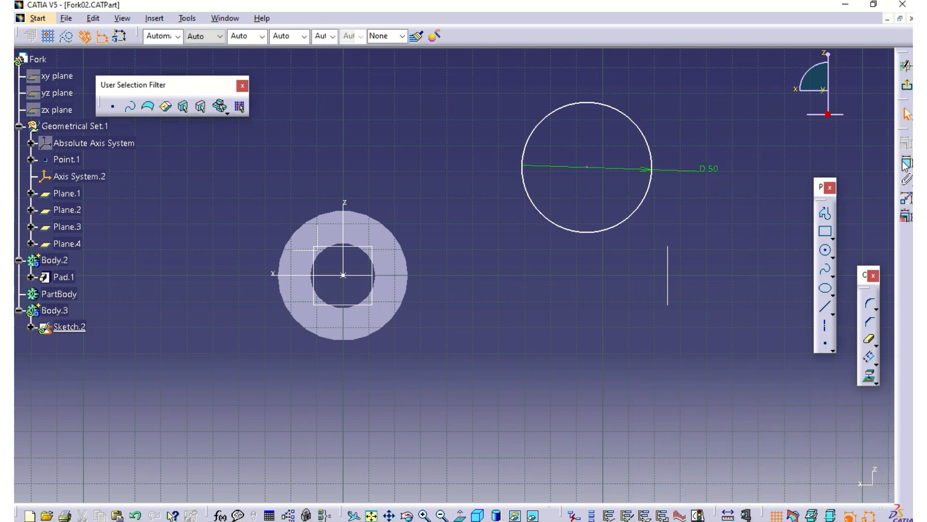
Step: Make the centre of the new 50 mm circle coincident with the axis system's X and Z axes, aligning it with the first ring
{"action": "left_click", "coordinate": [906, 162]}
{"action": "left_click", "coordinate": [587, 167]}
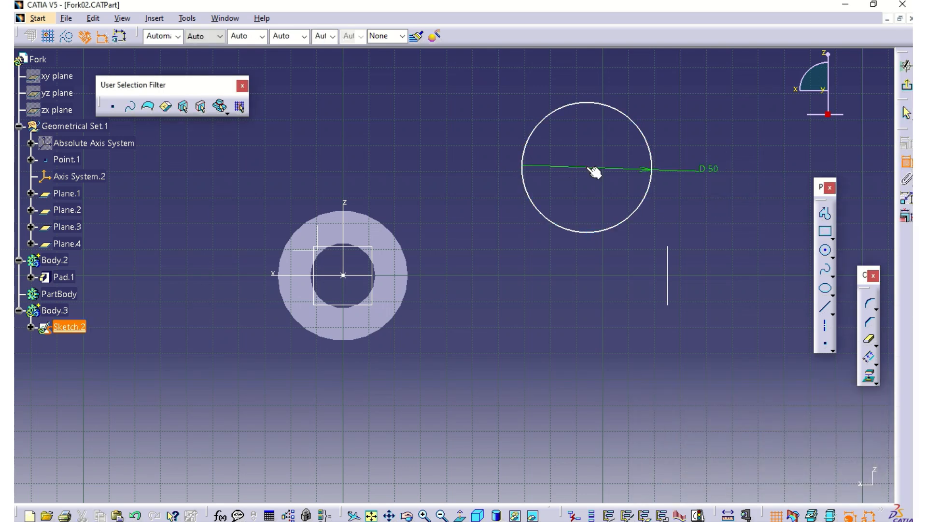
{"action": "left_click", "coordinate": [275, 275]}
{"action": "right_click", "coordinate": [438, 163]}
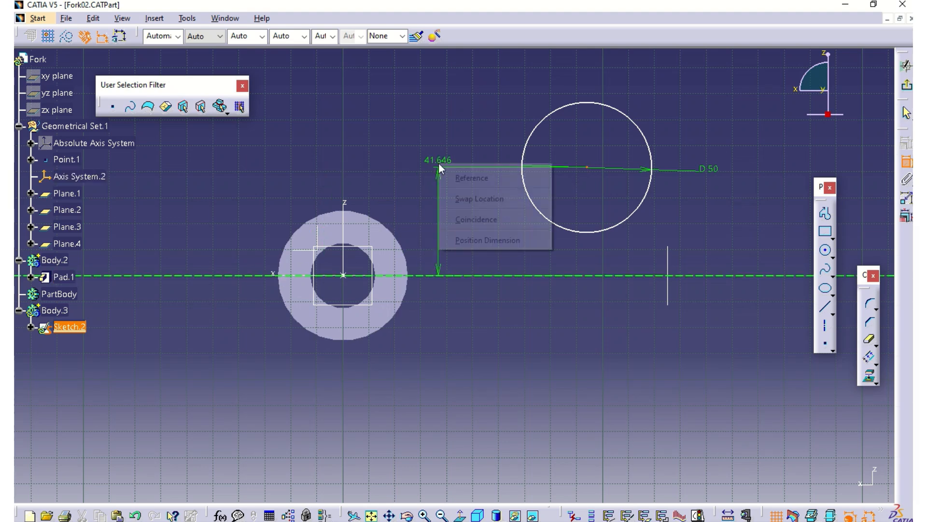
{"action": "left_click", "coordinate": [472, 220]}
{"action": "left_click", "coordinate": [588, 275]}
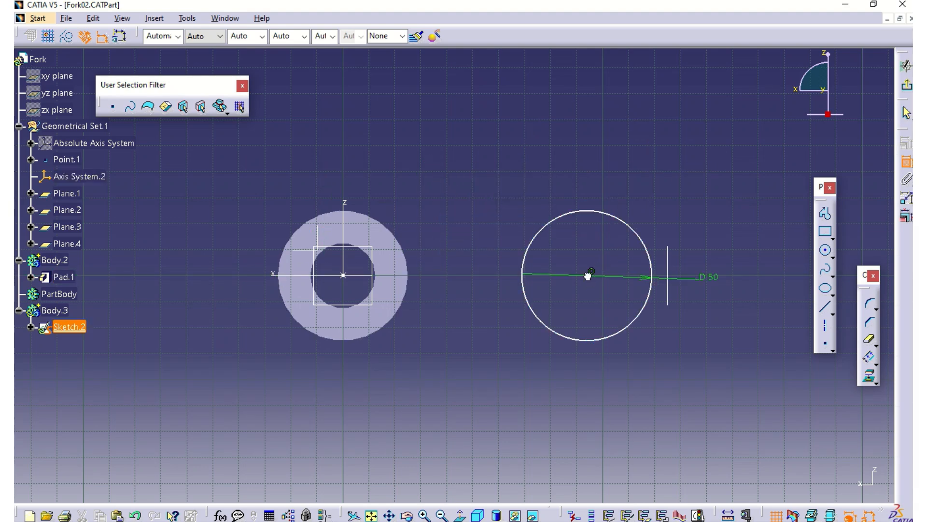
{"action": "left_click", "coordinate": [346, 201]}
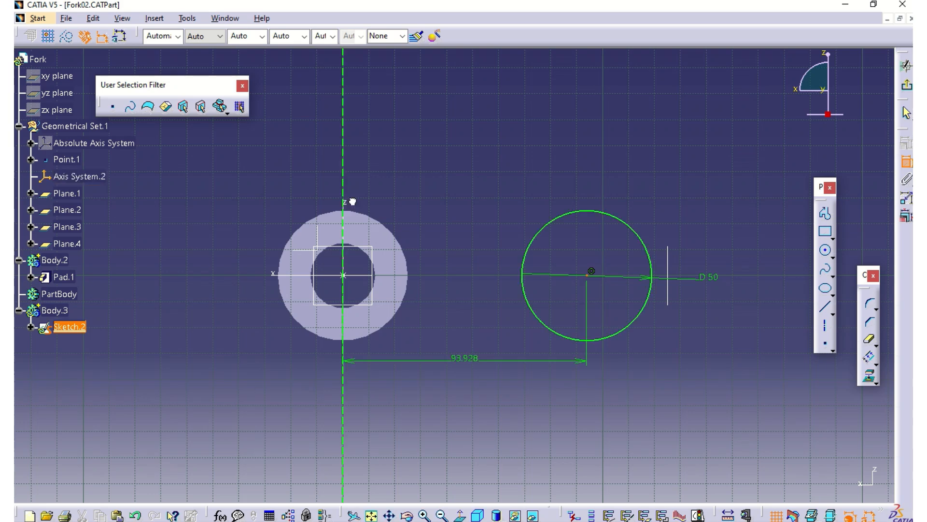
{"action": "right_click", "coordinate": [454, 167]}
{"action": "left_click", "coordinate": [481, 213]}
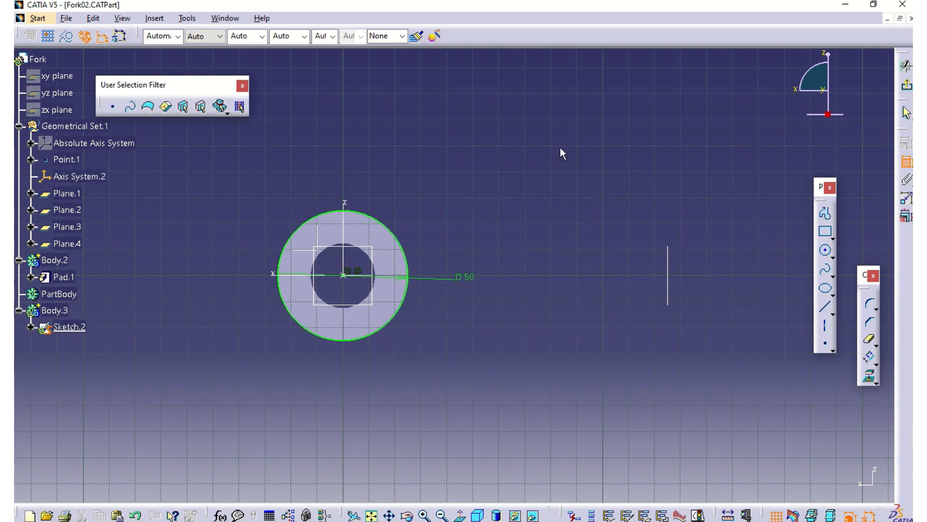
Step: Sketch a second, smaller circle away from the 50 mm circle in this sketch and set its diameter to 25 mm
{"action": "left_click", "coordinate": [824, 250]}
{"action": "left_click", "coordinate": [584, 161]}
{"action": "left_click", "coordinate": [625, 171]}
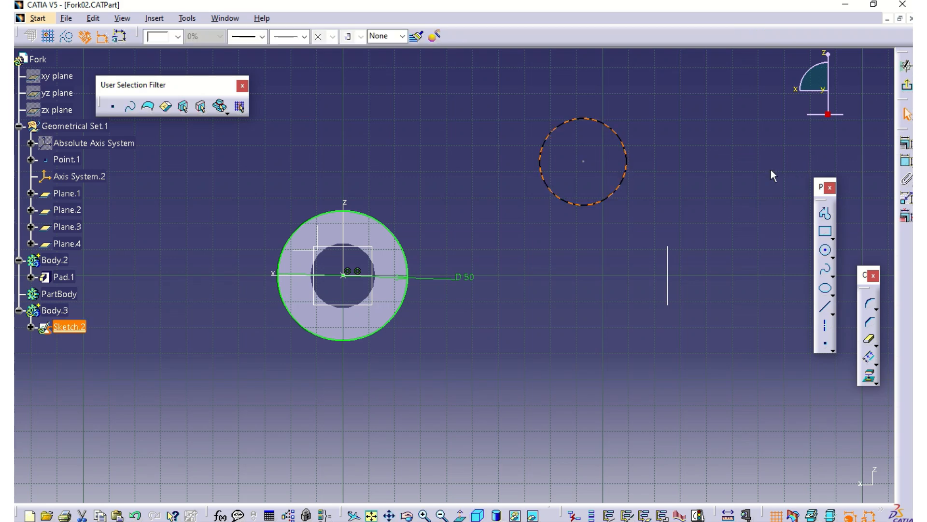
{"action": "left_click", "coordinate": [906, 160]}
{"action": "left_click", "coordinate": [692, 186]}
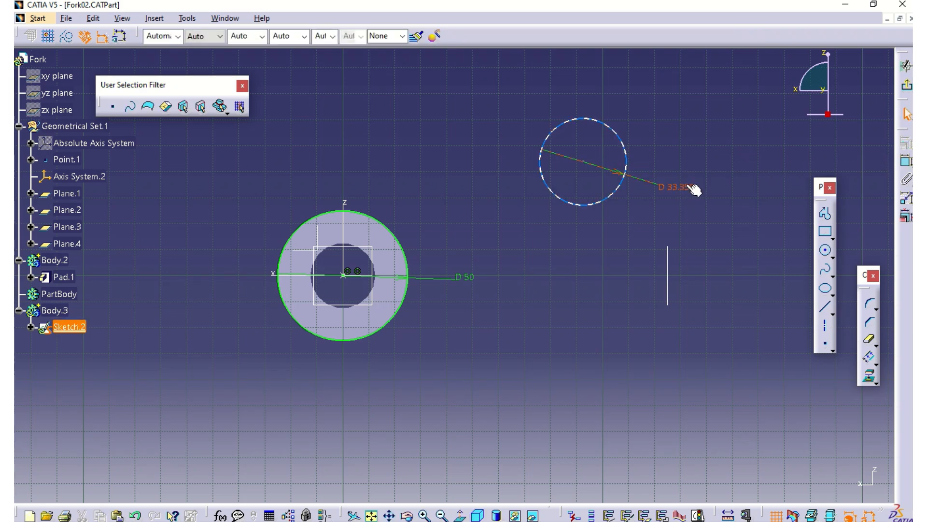
{"action": "double_click", "coordinate": [689, 188]}
{"action": "type", "text": "25"}
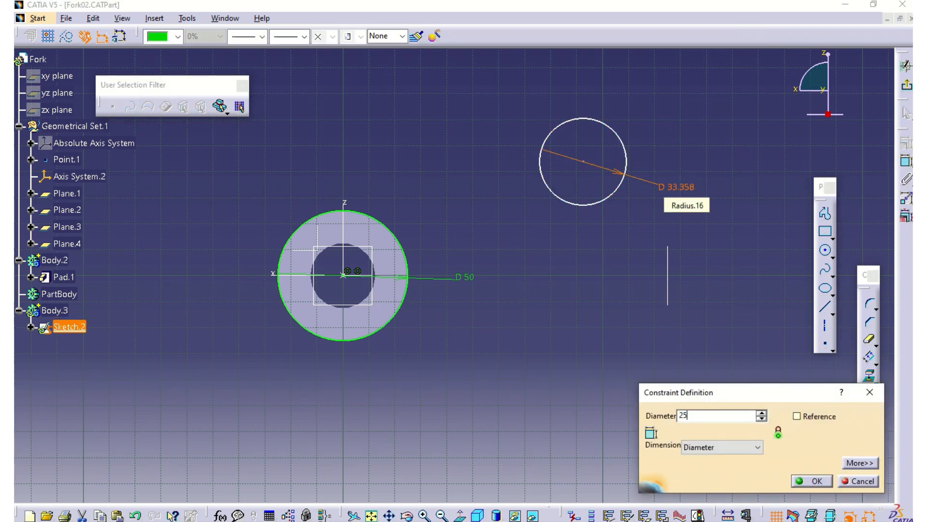
{"action": "key", "text": "Return"}
Step: Constrain the new 25 mm circle to coincide with the X and Z axes, concentric with the 50 mm circle
{"action": "left_click", "coordinate": [904, 161]}
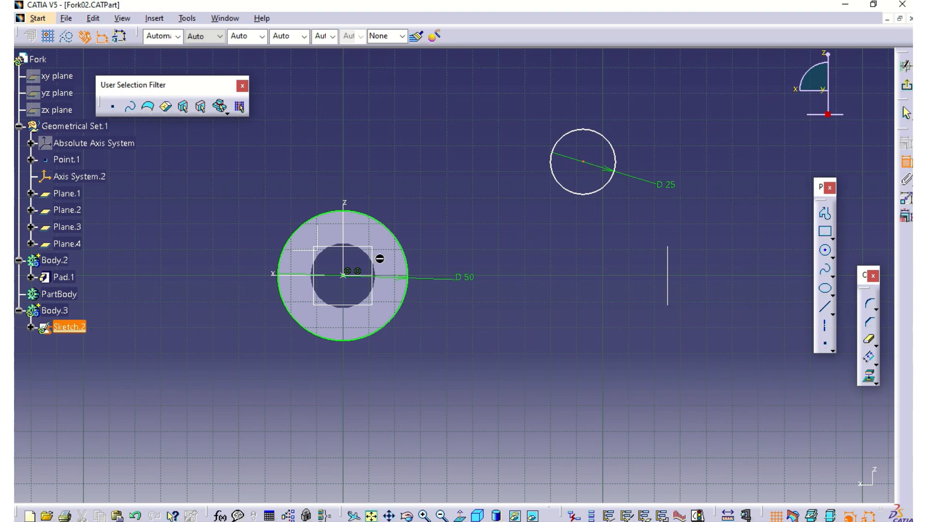
{"action": "left_click", "coordinate": [280, 274]}
{"action": "left_click", "coordinate": [583, 161]}
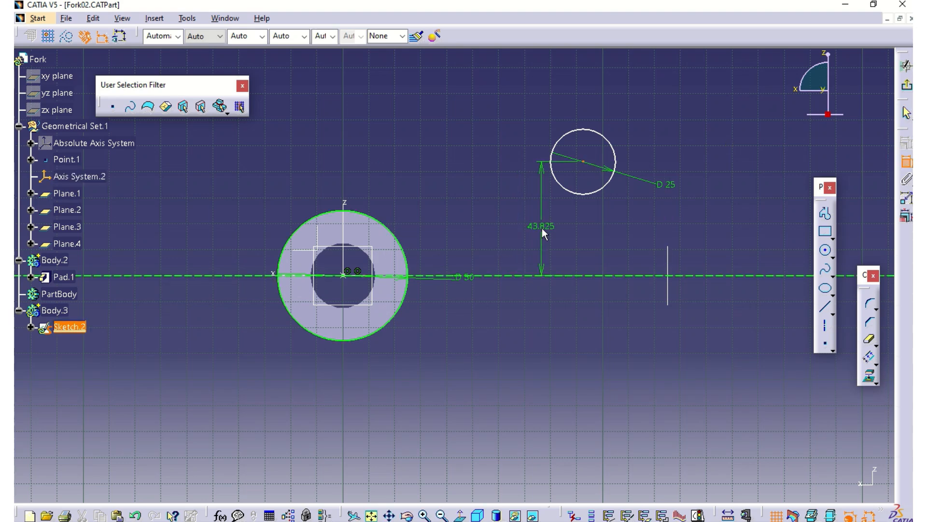
{"action": "right_click", "coordinate": [543, 233]}
{"action": "left_click", "coordinate": [570, 283]}
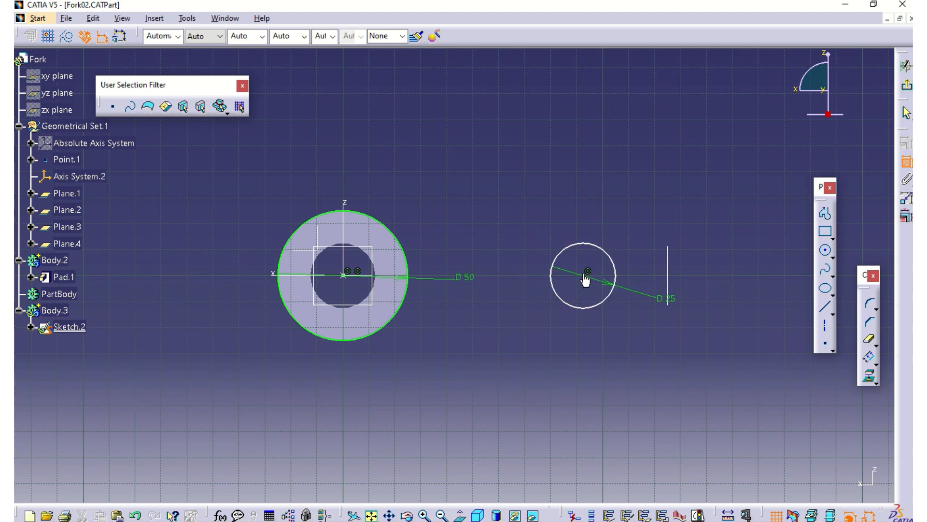
{"action": "left_click", "coordinate": [343, 207]}
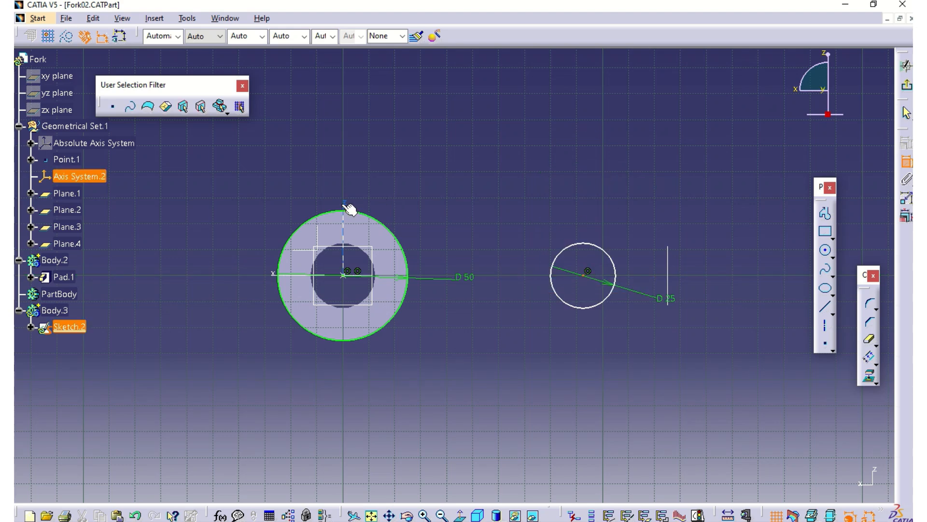
{"action": "left_click", "coordinate": [560, 252]}
{"action": "right_click", "coordinate": [459, 157]}
{"action": "left_click", "coordinate": [507, 213]}
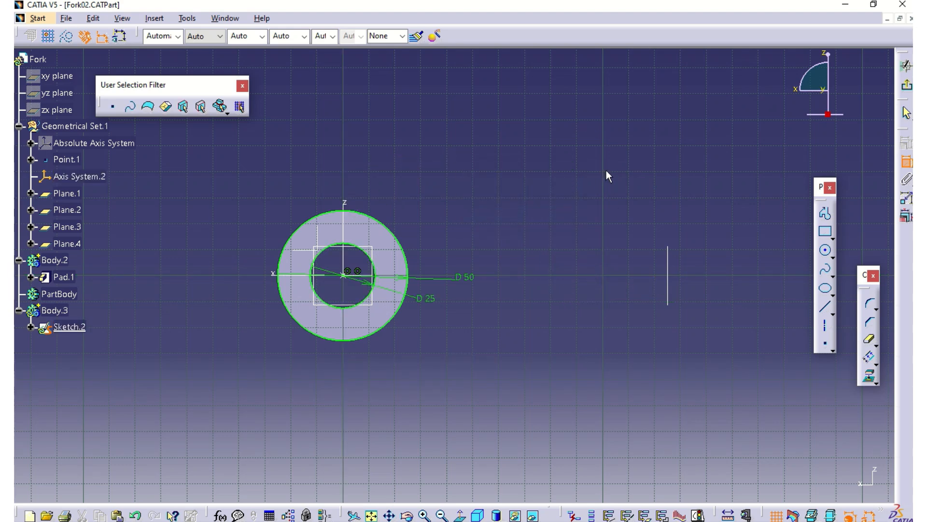
Step: Exit the sketch, pad it 17.5 mm in the reversed direction, away from the first ring, and insert another new body
{"action": "left_click", "coordinate": [907, 89]}
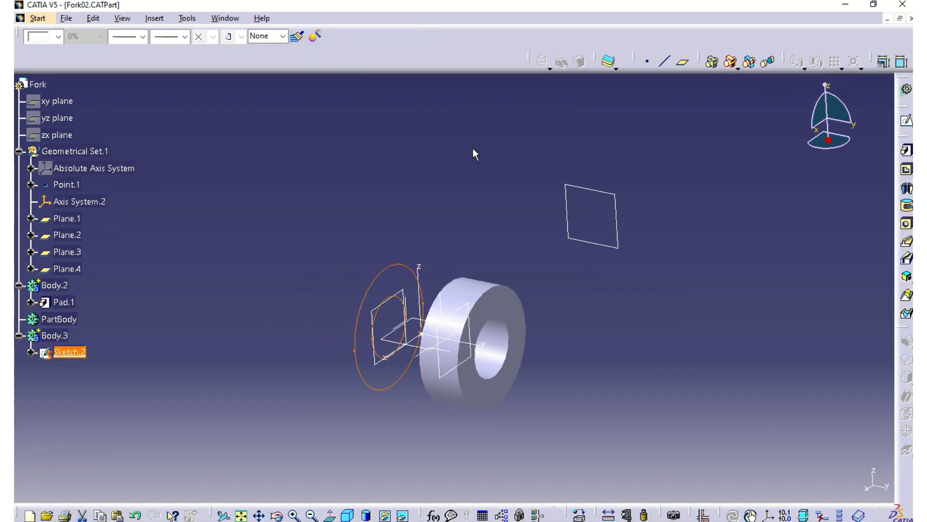
{"action": "left_click", "coordinate": [906, 150]}
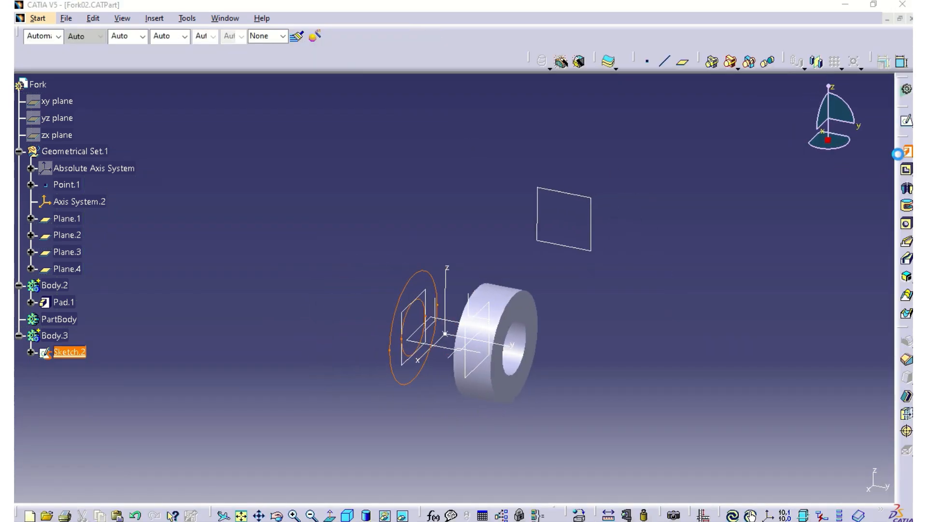
{"action": "left_click", "coordinate": [778, 439]}
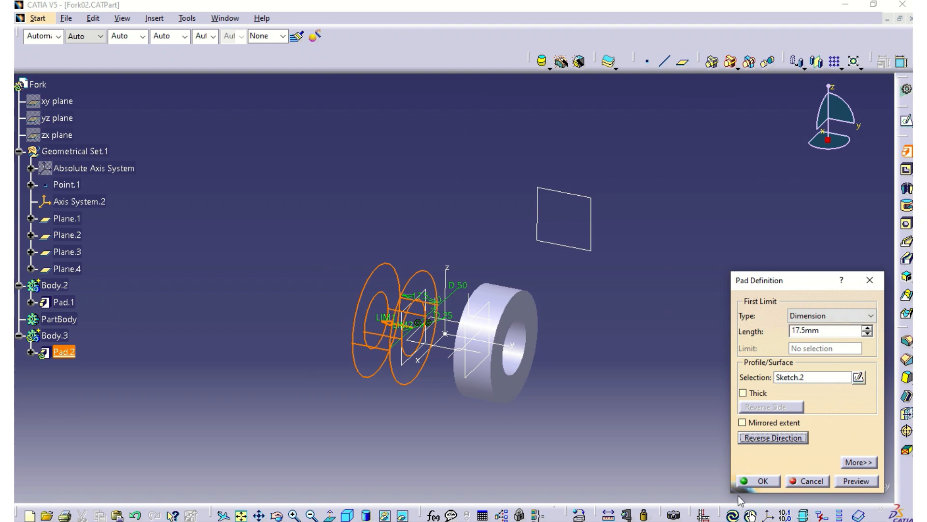
{"action": "left_click", "coordinate": [761, 481]}
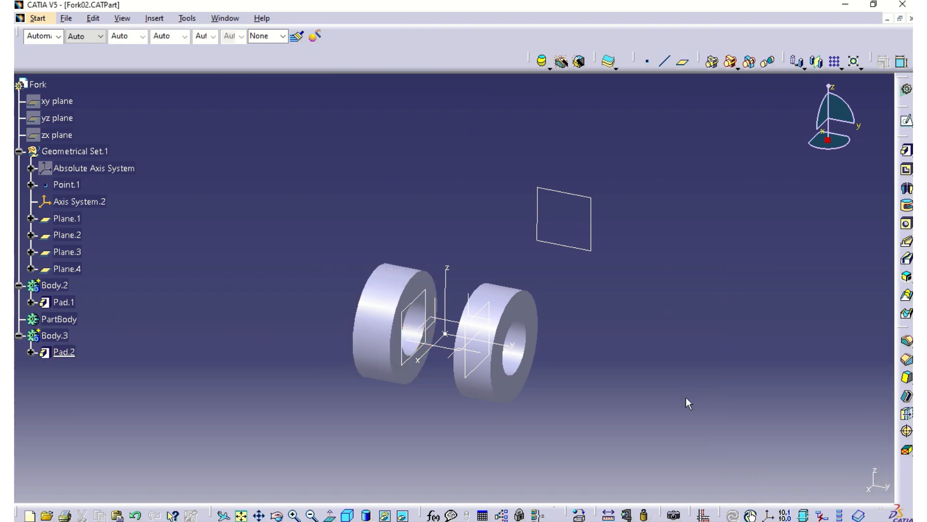
{"action": "left_click", "coordinate": [154, 18]}
{"action": "left_click", "coordinate": [164, 48]}
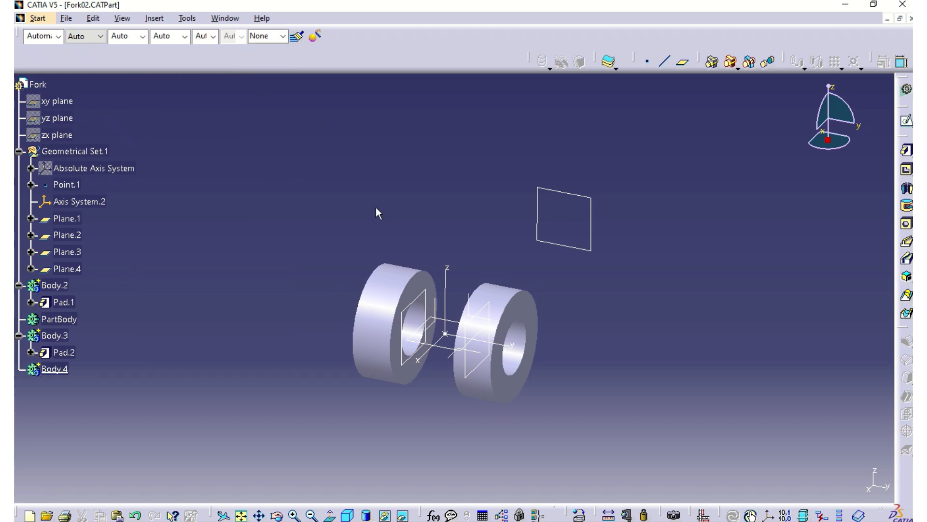
Step: Start a sketch on Plane.3 and draw a circle about 80 mm in diameter beside the two rings, on the negative X side
{"action": "left_click", "coordinate": [456, 325]}
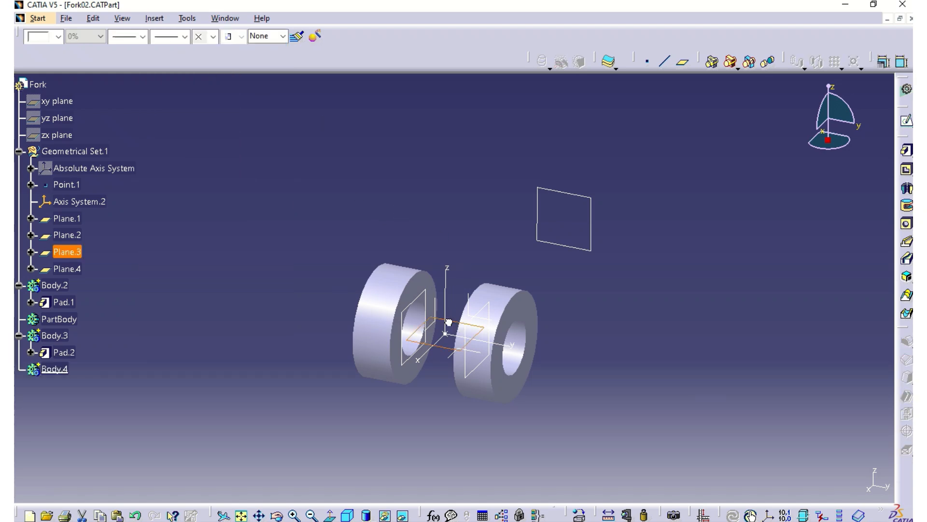
{"action": "left_click", "coordinate": [906, 118]}
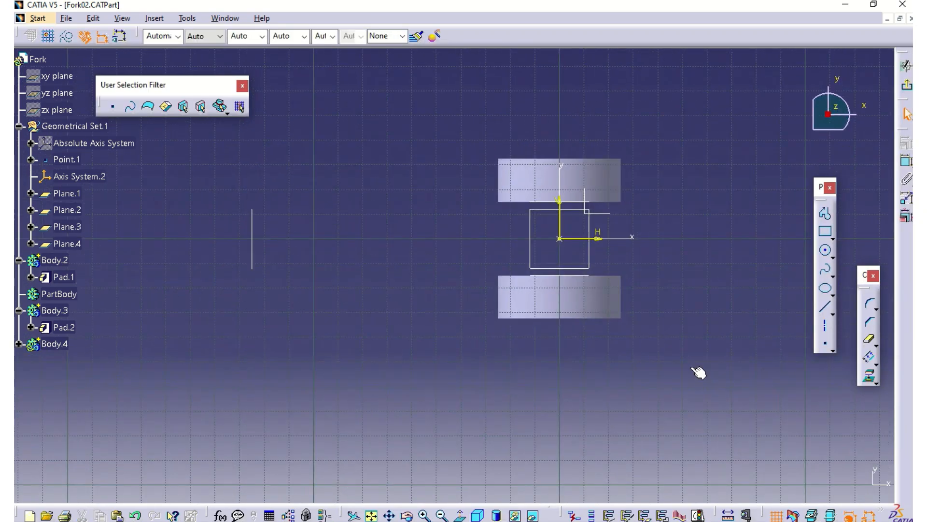
{"action": "left_click", "coordinate": [826, 252]}
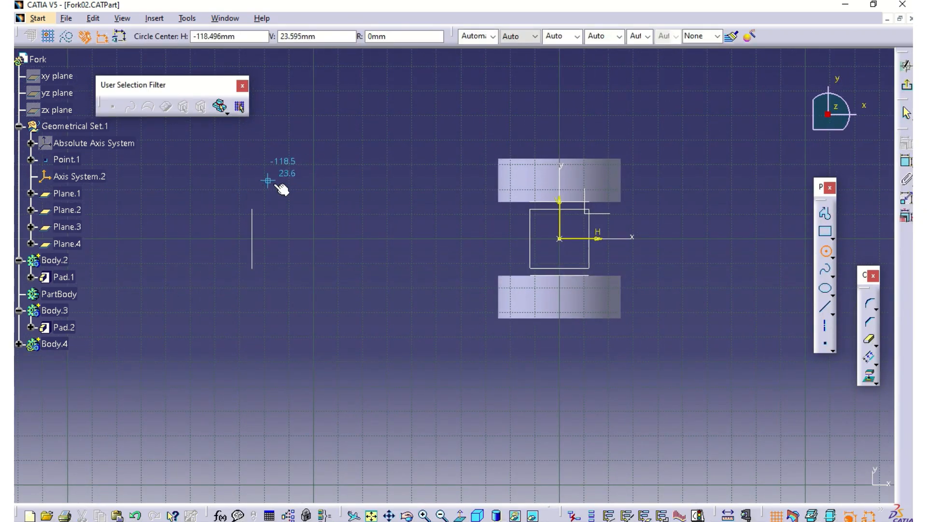
{"action": "left_click", "coordinate": [396, 263]}
{"action": "left_click", "coordinate": [443, 174]}
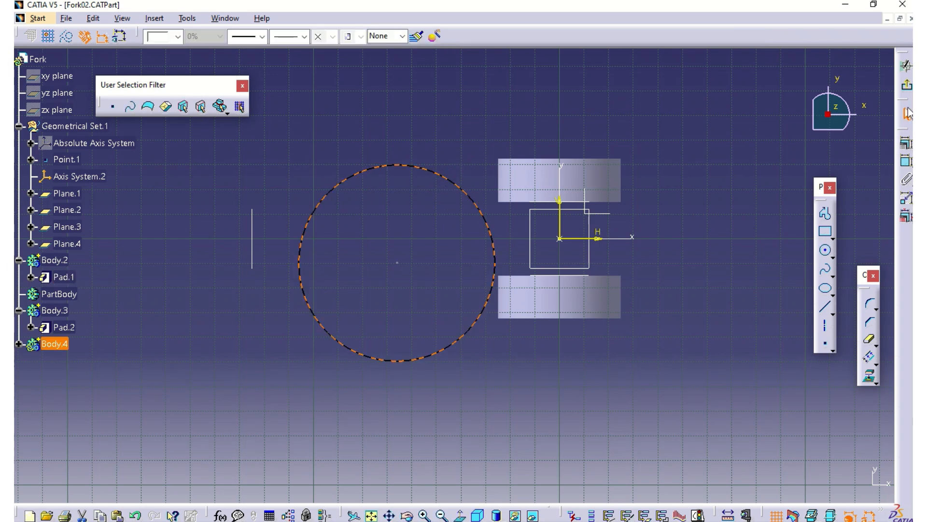
Step: Dimension the new circle and set its diameter to 60 mm
{"action": "left_click", "coordinate": [907, 161]}
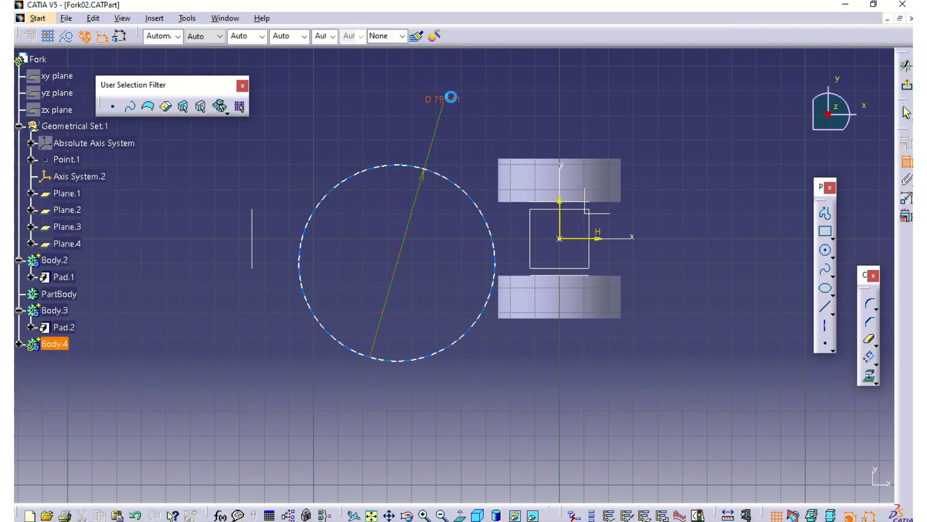
{"action": "left_click", "coordinate": [452, 98]}
{"action": "double_click", "coordinate": [454, 101]}
{"action": "type", "text": "60"}
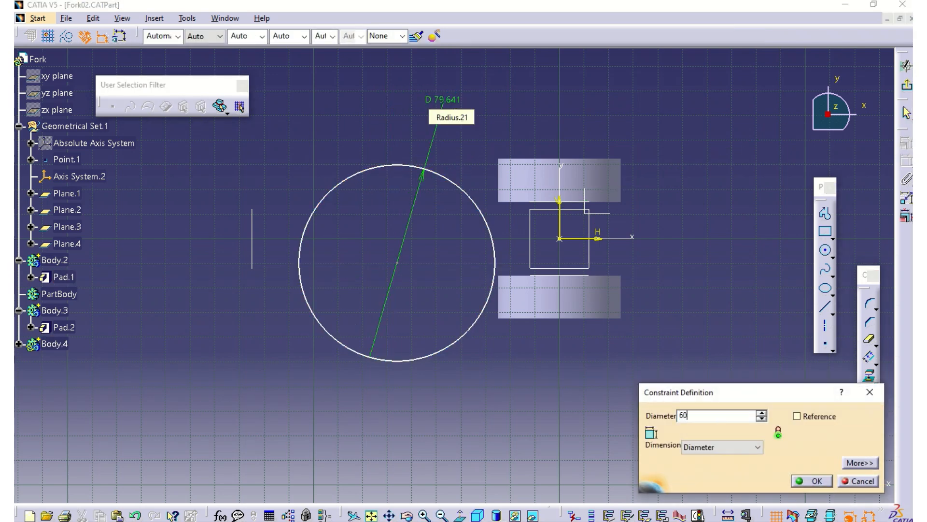
{"action": "key", "text": "Return"}
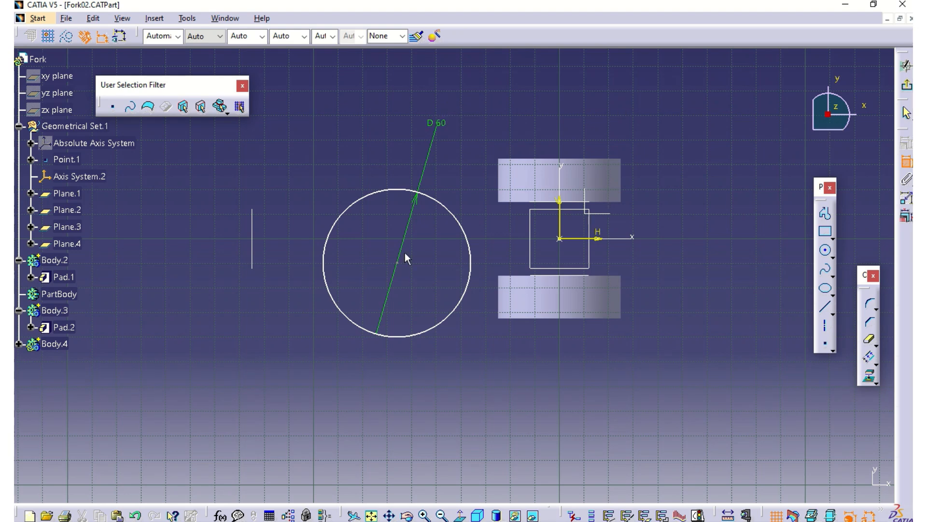
Step: Make the centre of the 60 mm circle coincident with the X axis of the axis system
{"action": "left_click", "coordinate": [633, 238]}
{"action": "right_click", "coordinate": [650, 115]}
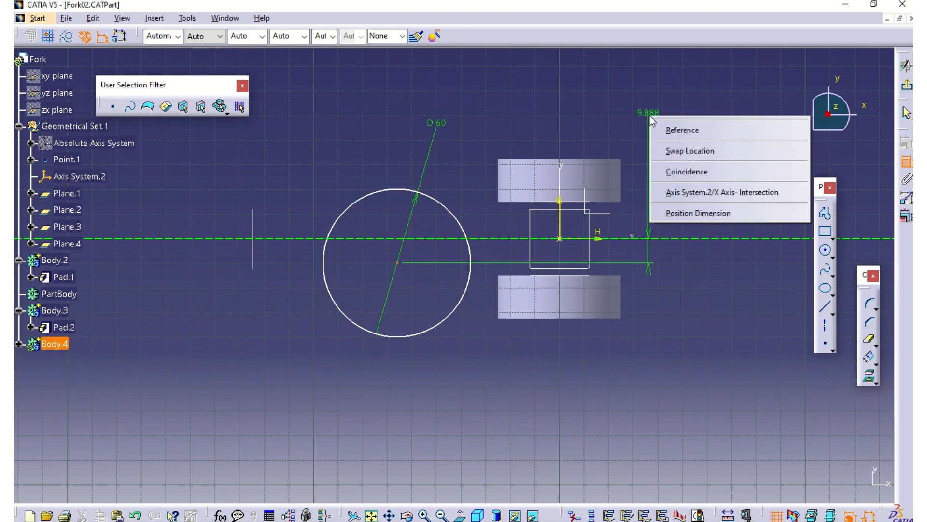
{"action": "left_click", "coordinate": [687, 171]}
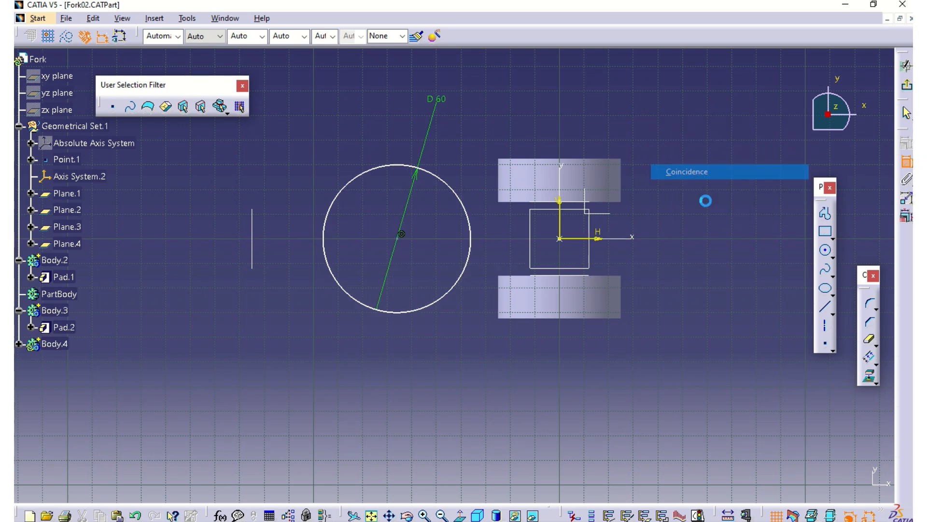
Step: Hide the current sketch's absolute axis elements: the origin, HDirection and VDirection
{"action": "left_click", "coordinate": [18, 344]}
{"action": "left_click", "coordinate": [30, 361]}
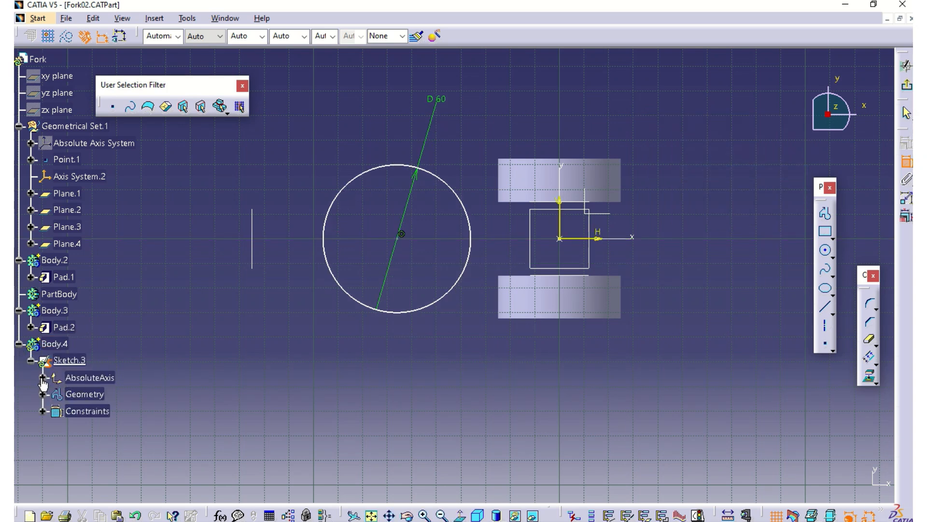
{"action": "left_click", "coordinate": [43, 378]}
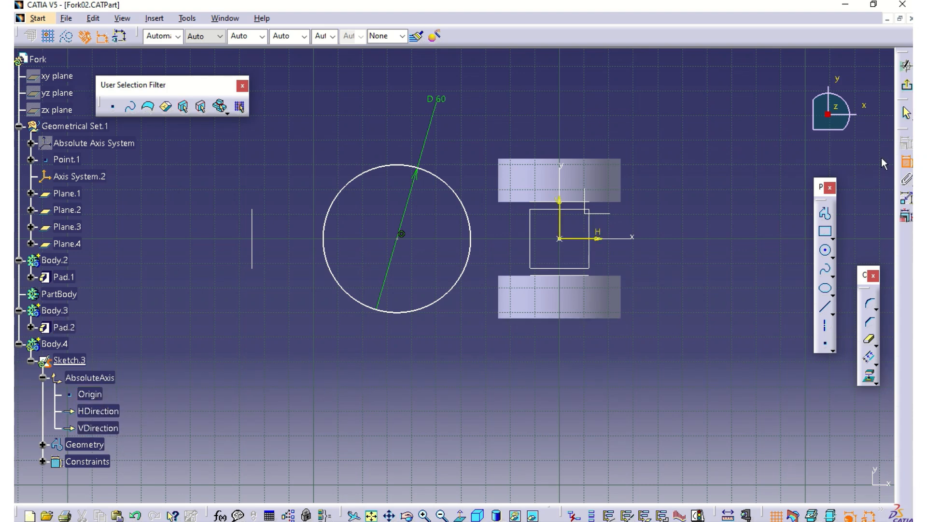
{"action": "left_click", "coordinate": [90, 393]}
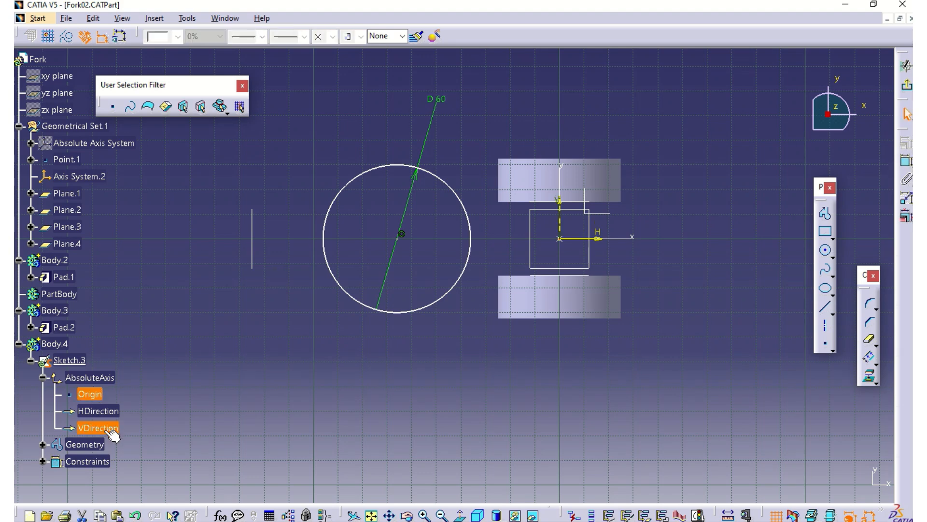
{"action": "left_click", "coordinate": [116, 427], "text": "shift"}
{"action": "key", "text": "ctrl+h"}
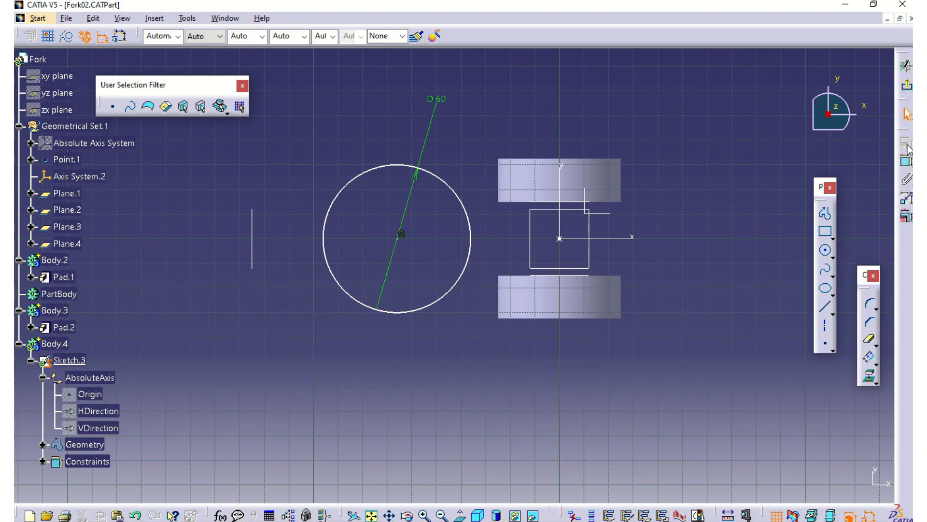
{"action": "left_click", "coordinate": [906, 163]}
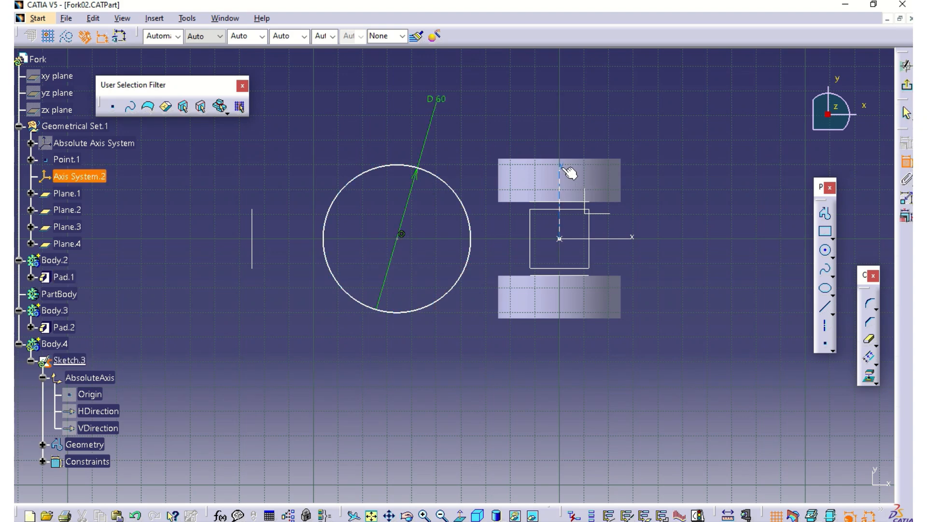
{"action": "left_click", "coordinate": [563, 167]}
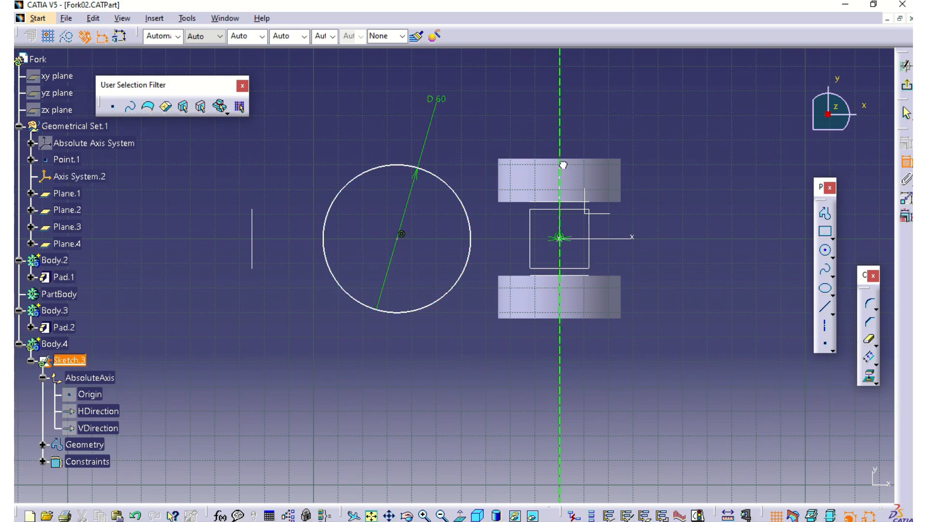
{"action": "key", "text": "Escape"}
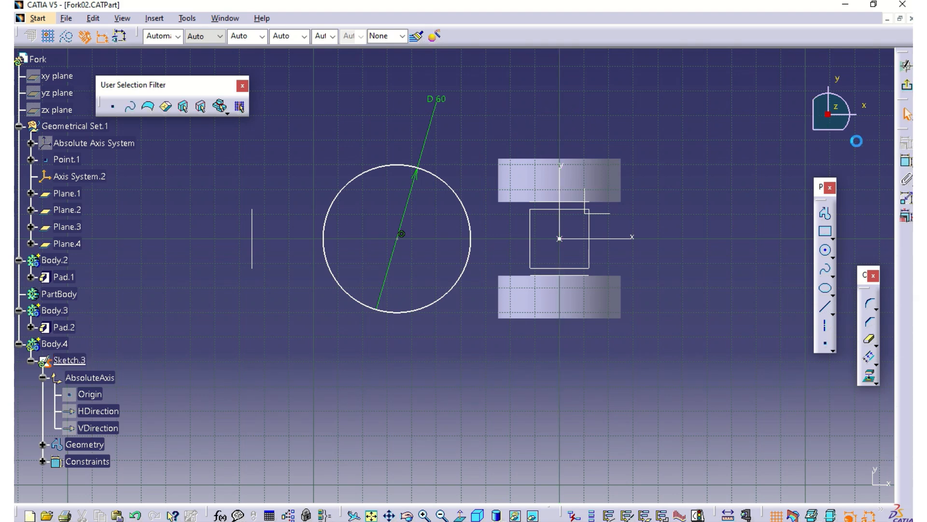
Step: Constrain the centre of the 60 mm circle to the axis system's Y axis at a distance of 50 mm
{"action": "left_click", "coordinate": [907, 162]}
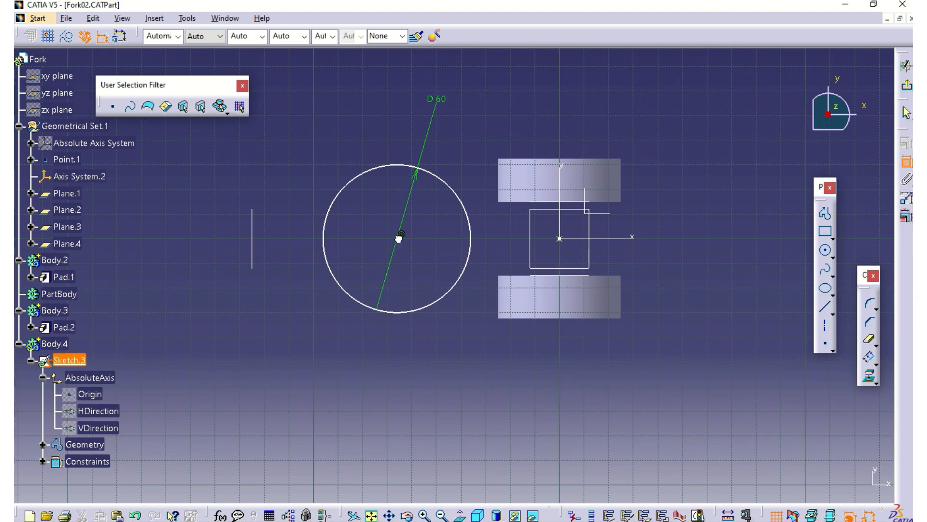
{"action": "left_click", "coordinate": [399, 236]}
{"action": "left_click", "coordinate": [560, 169]}
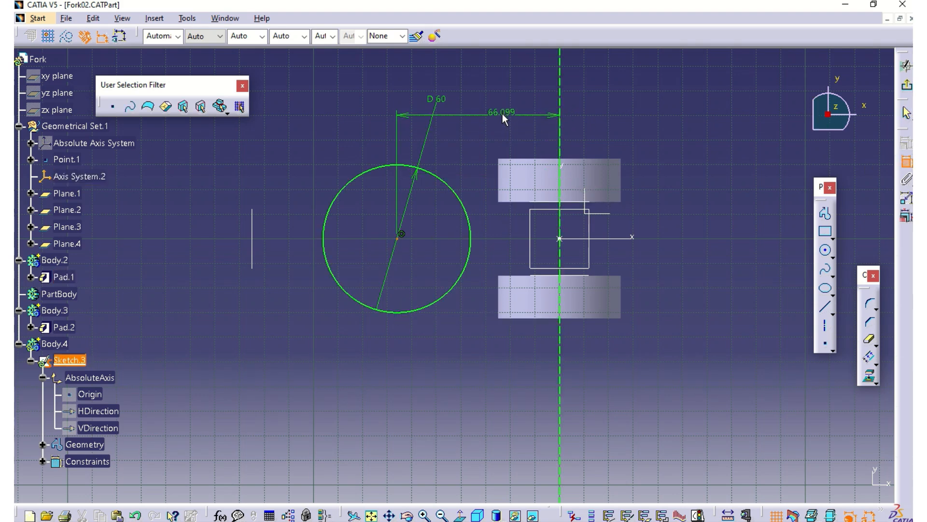
{"action": "left_click", "coordinate": [505, 120]}
{"action": "double_click", "coordinate": [504, 116]}
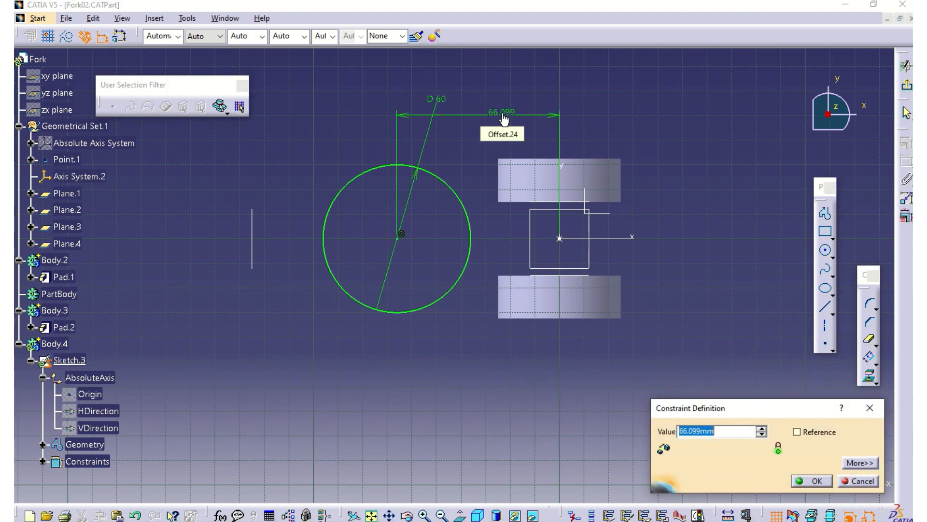
{"action": "type", "text": "50"}
{"action": "key", "text": "Return"}
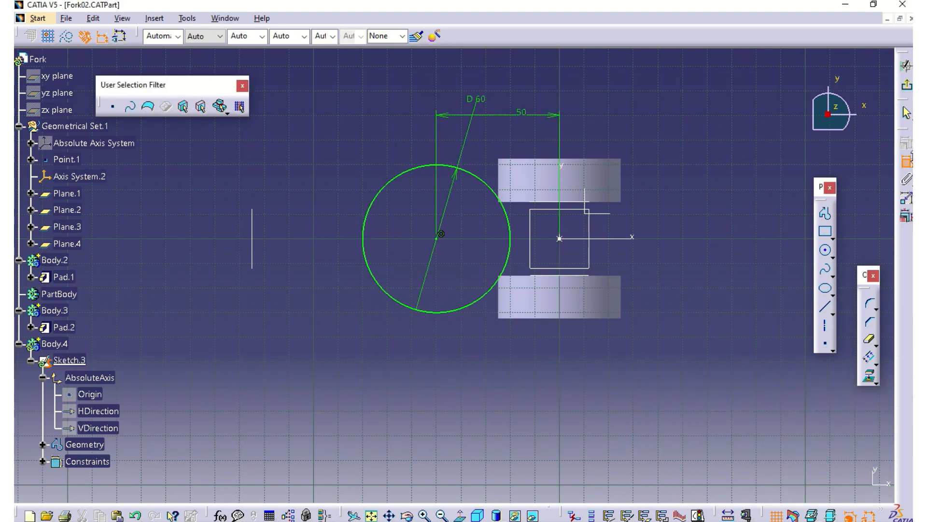
Step: Sketch a second circle below the rings, near the Y axis, and set its diameter to 30 mm
{"action": "left_click", "coordinate": [826, 250]}
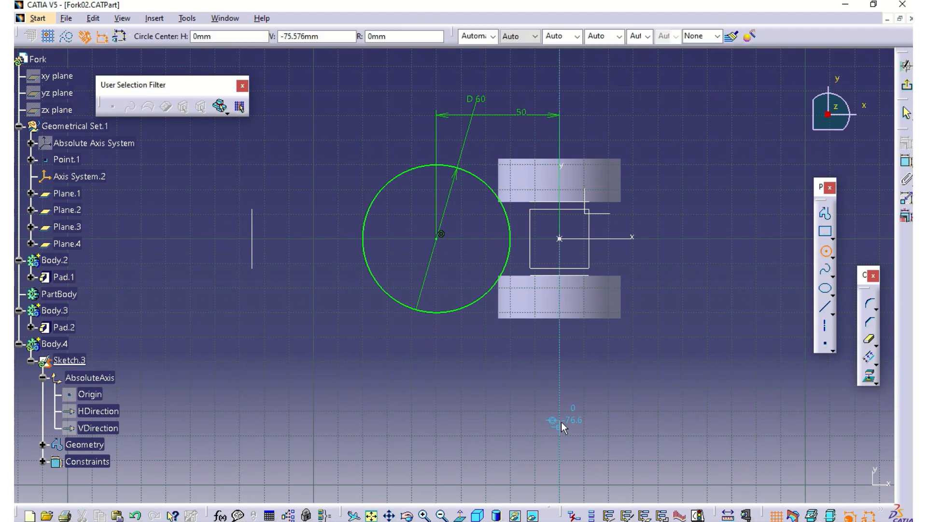
{"action": "left_click", "coordinate": [563, 414]}
{"action": "left_click", "coordinate": [633, 417]}
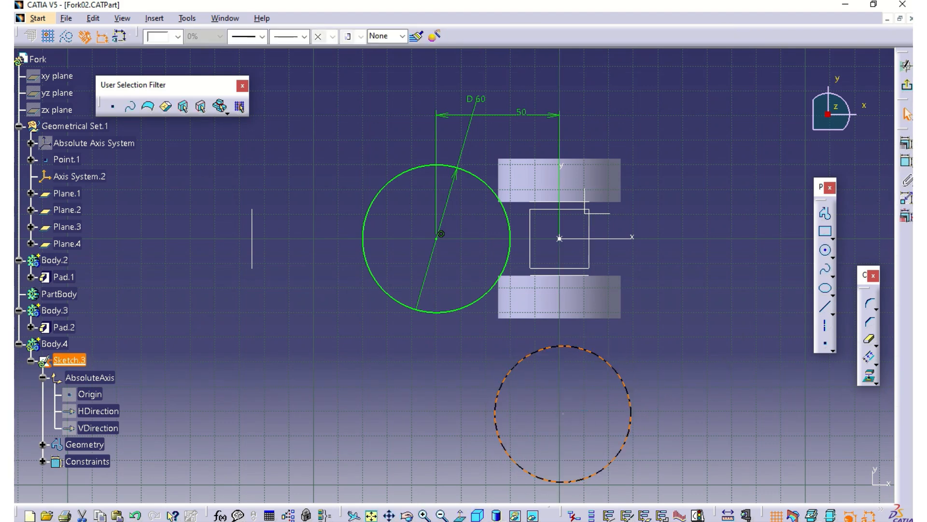
{"action": "left_click", "coordinate": [907, 160]}
{"action": "left_click", "coordinate": [685, 360]}
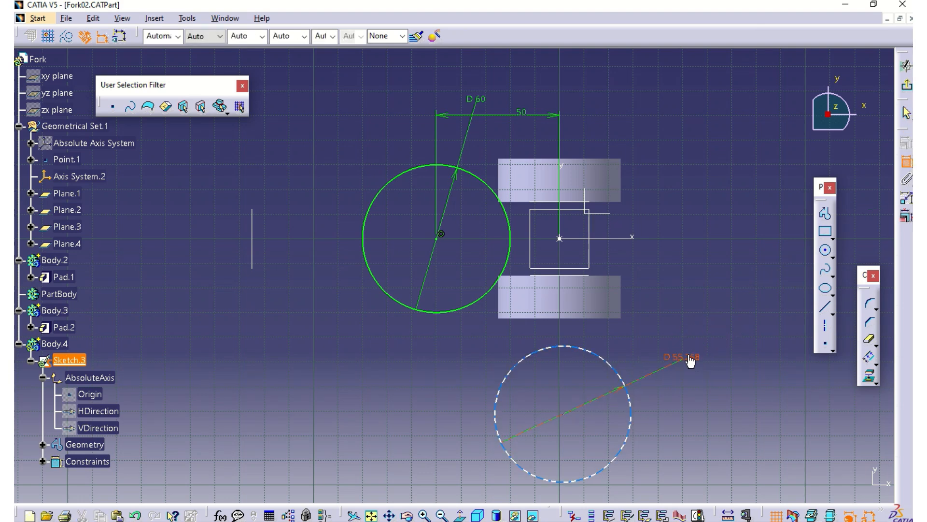
{"action": "double_click", "coordinate": [690, 359]}
{"action": "type", "text": "30mm"}
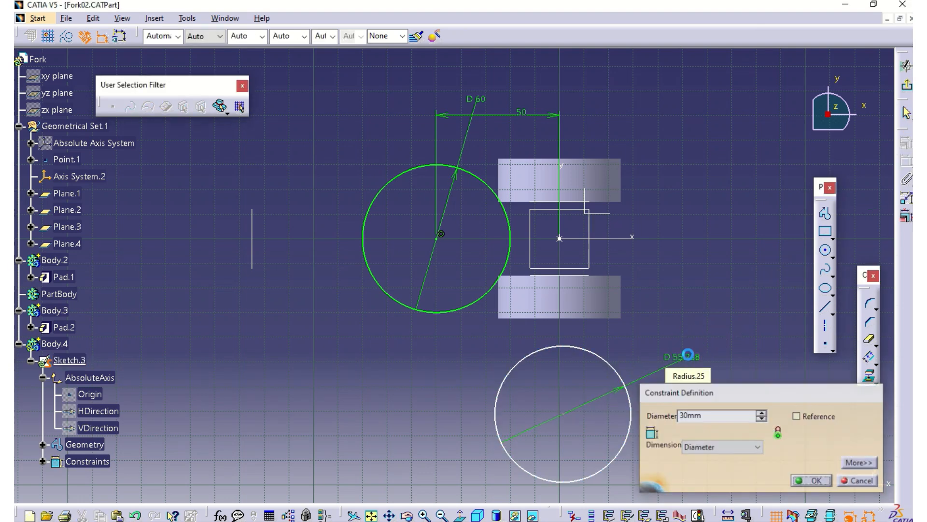
{"action": "key", "text": "Return"}
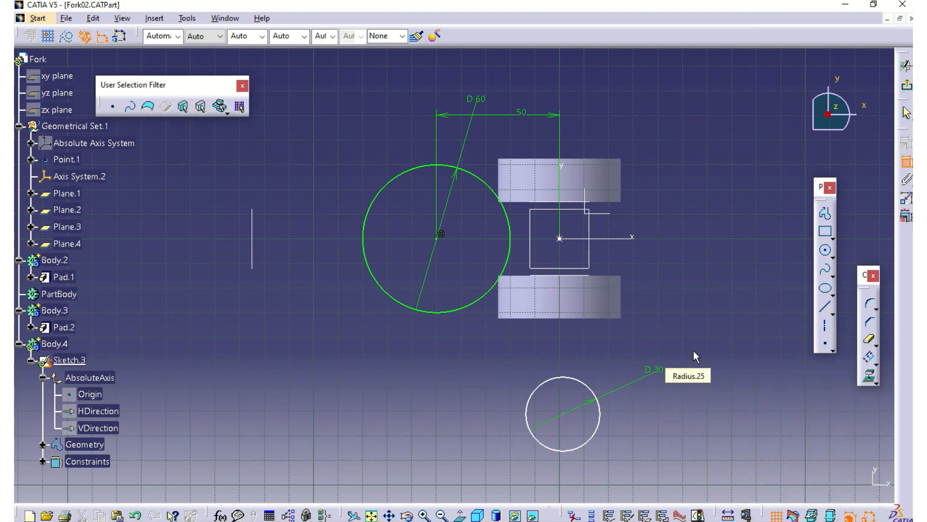
Step: Make the centre of the 30 mm circle coincident with the X axis of the axis system
{"action": "left_click", "coordinate": [564, 414]}
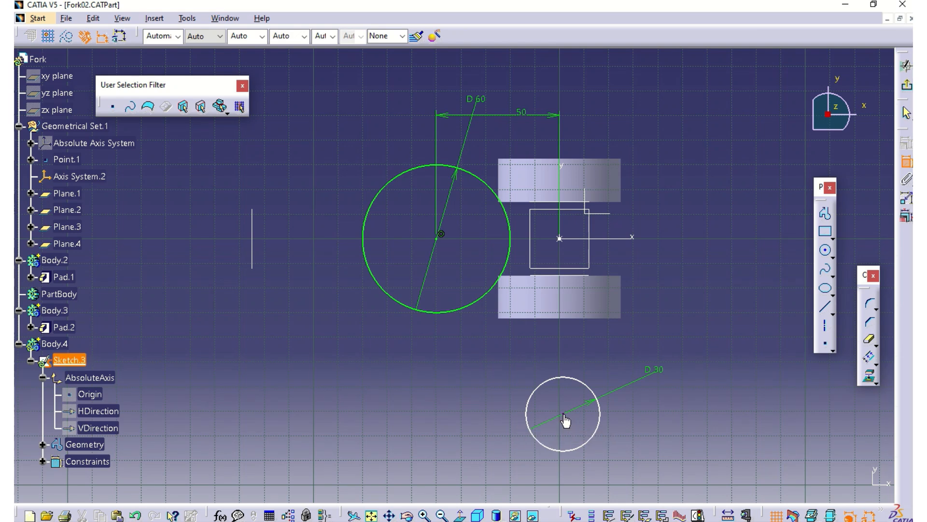
{"action": "left_click", "coordinate": [635, 241]}
{"action": "right_click", "coordinate": [715, 203]}
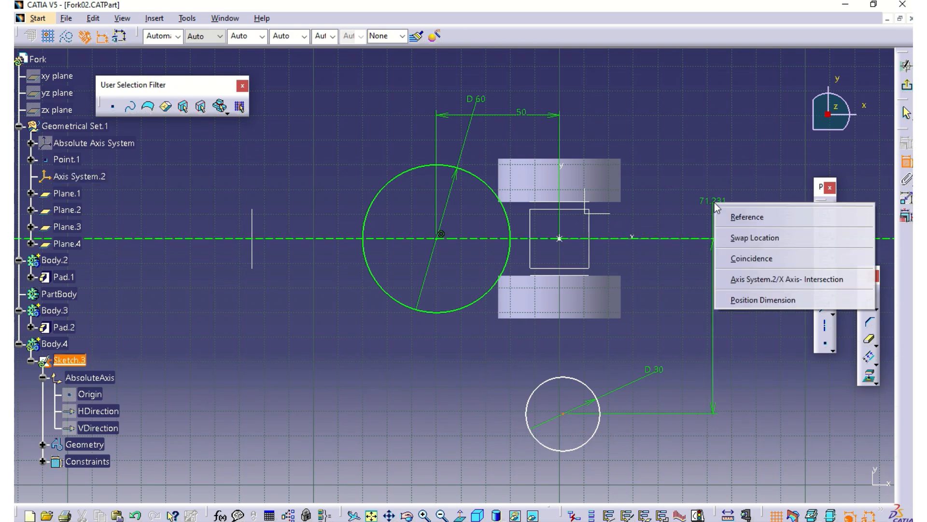
{"action": "left_click", "coordinate": [747, 259]}
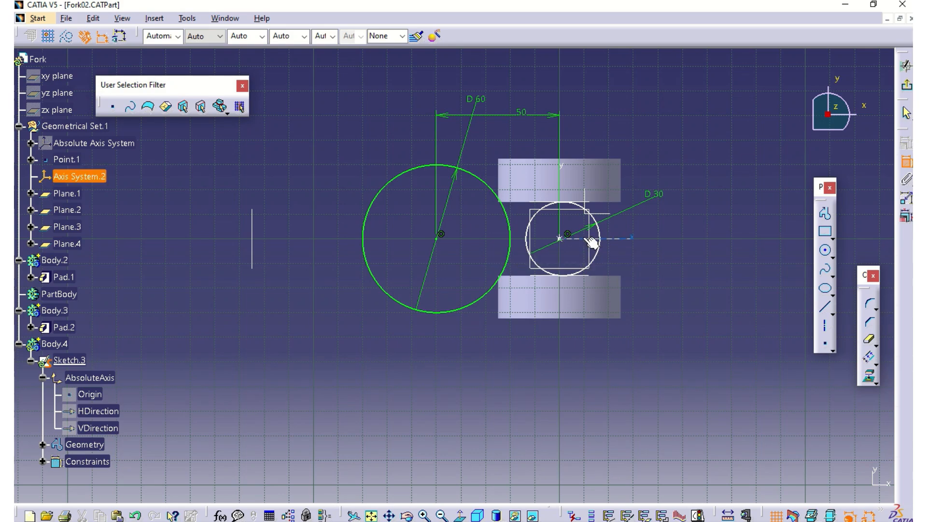
Step: Constrain the centre of the 30 mm circle to the Y axis at a distance of 50 mm
{"action": "left_click", "coordinate": [424, 514]}
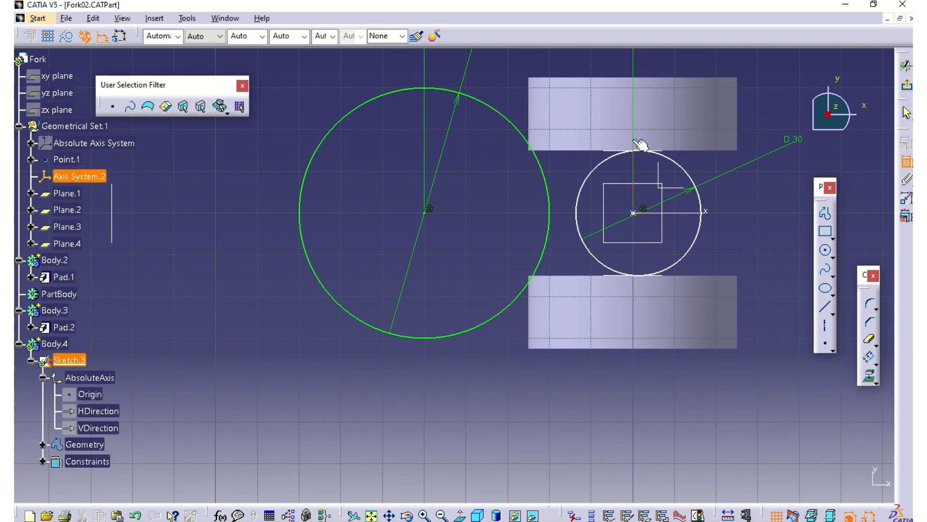
{"action": "left_click", "coordinate": [633, 141]}
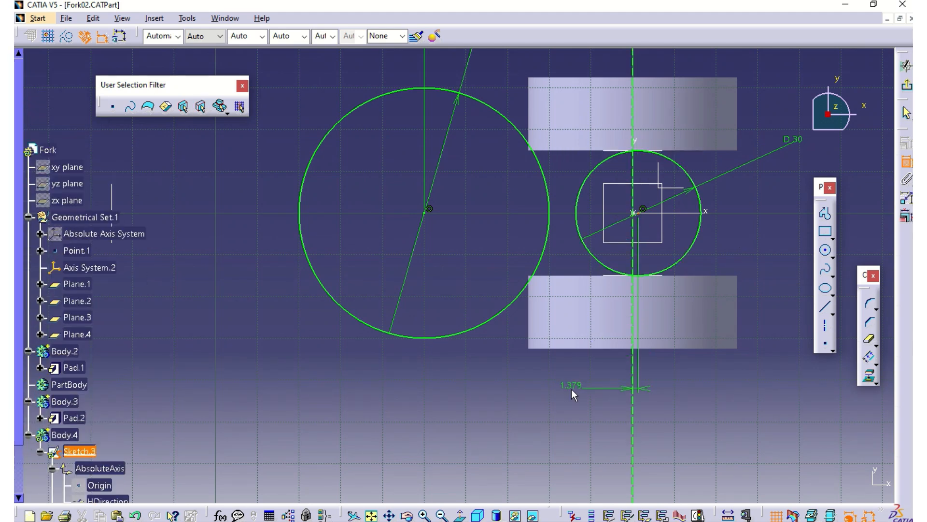
{"action": "left_click", "coordinate": [572, 390]}
{"action": "double_click", "coordinate": [586, 399]}
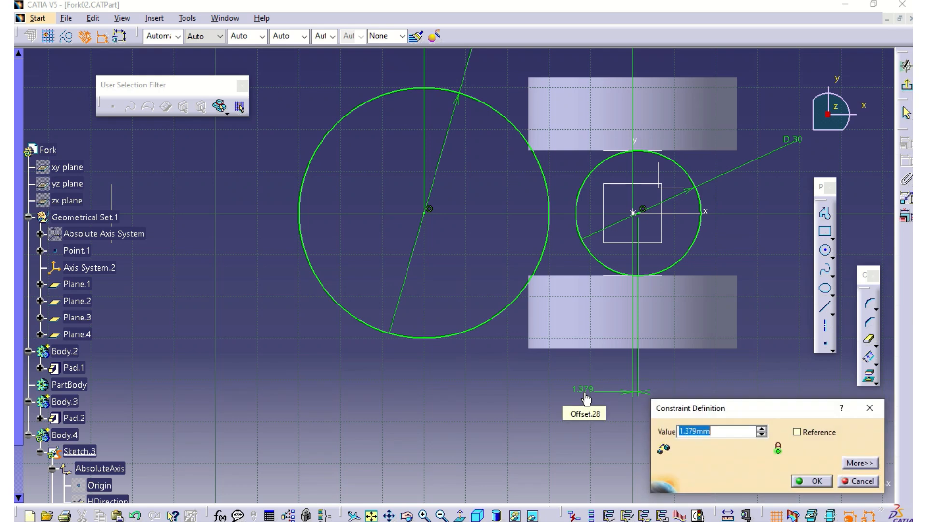
{"action": "type", "text": "50"}
{"action": "key", "text": "Return"}
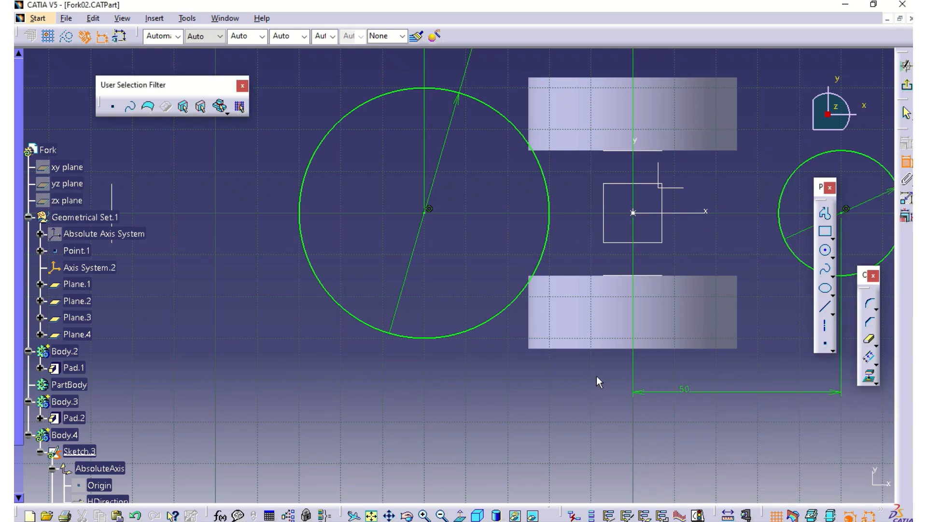
Step: Flip the 30 mm circle to the opposite side of the Y axis by swapping the location of its 50 mm offset constraint
{"action": "double_click", "coordinate": [685, 393]}
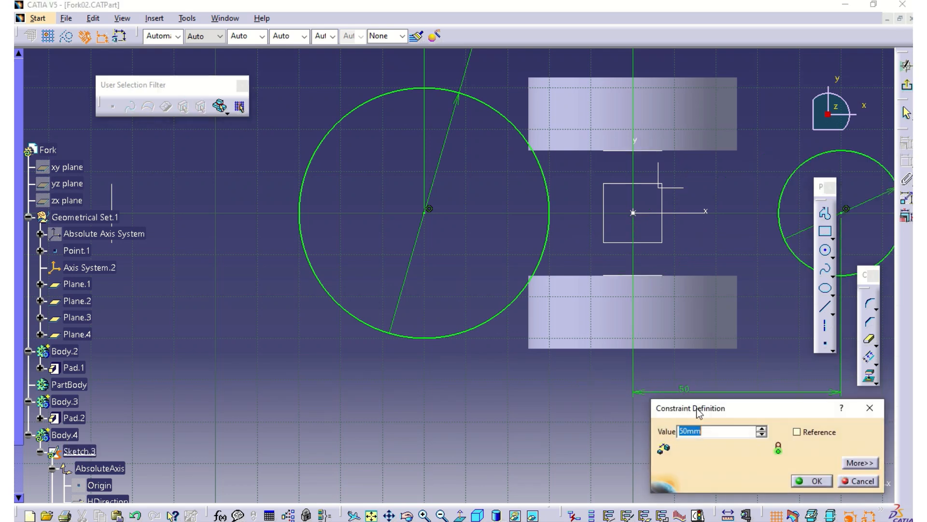
{"action": "left_click", "coordinate": [681, 431]}
{"action": "type", "text": "-"}
{"action": "key", "text": "Return"}
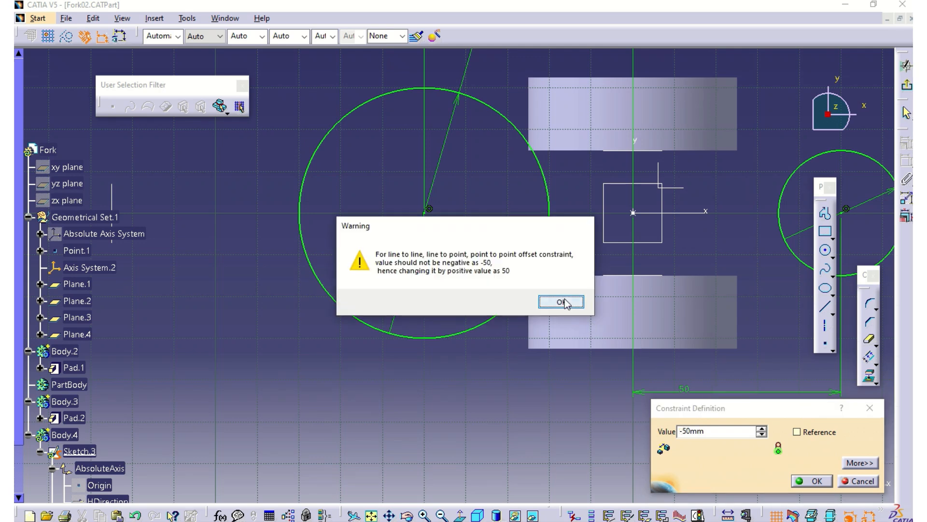
{"action": "left_click", "coordinate": [562, 301]}
{"action": "left_click", "coordinate": [860, 463]}
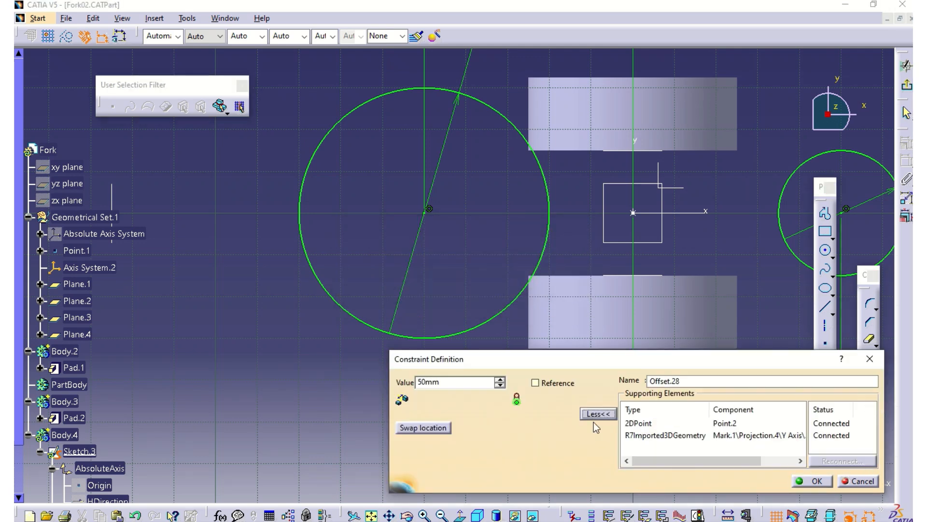
{"action": "left_click", "coordinate": [442, 428]}
{"action": "left_click", "coordinate": [813, 480]}
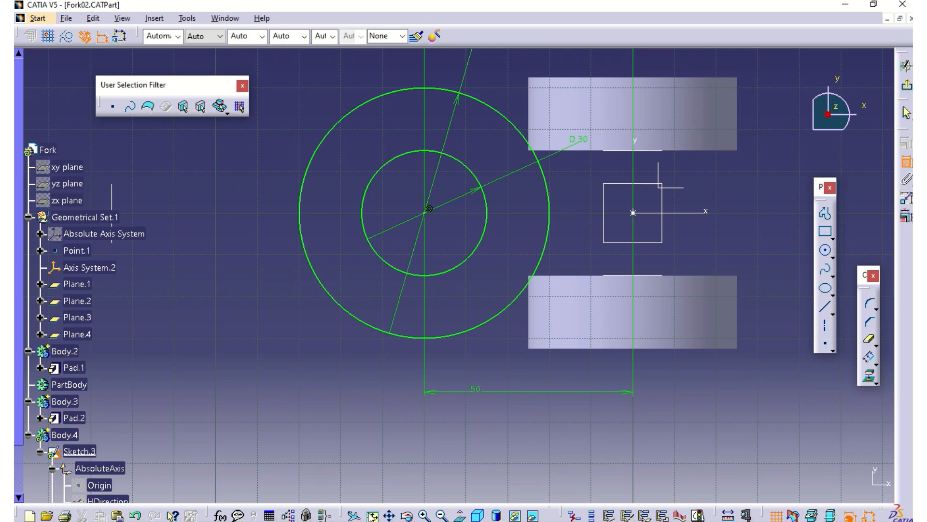
Step: Sketch a tall rectangle about 17 mm wide across the Y-axis side of the 60 mm circle, extending above and below it
{"action": "left_click", "coordinate": [371, 515]}
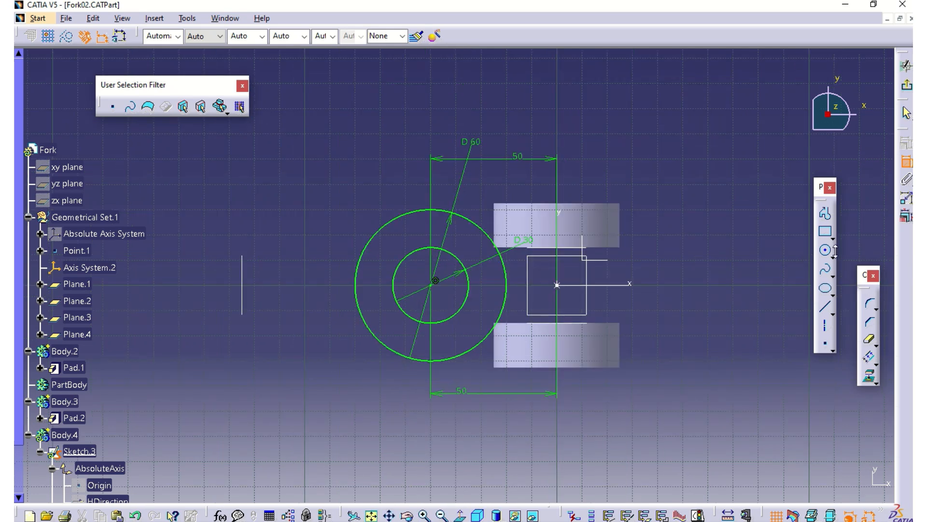
{"action": "left_click", "coordinate": [825, 232]}
{"action": "left_click", "coordinate": [471, 101]}
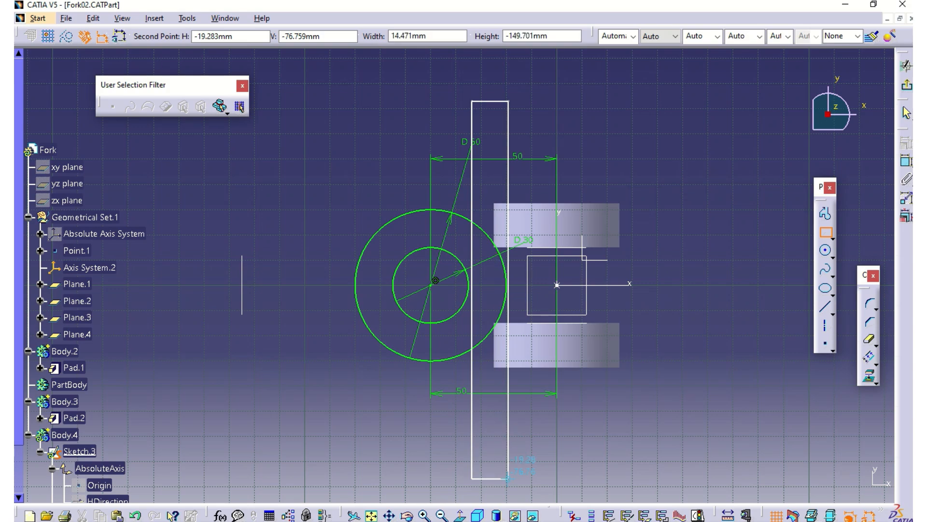
{"action": "left_click", "coordinate": [514, 448]}
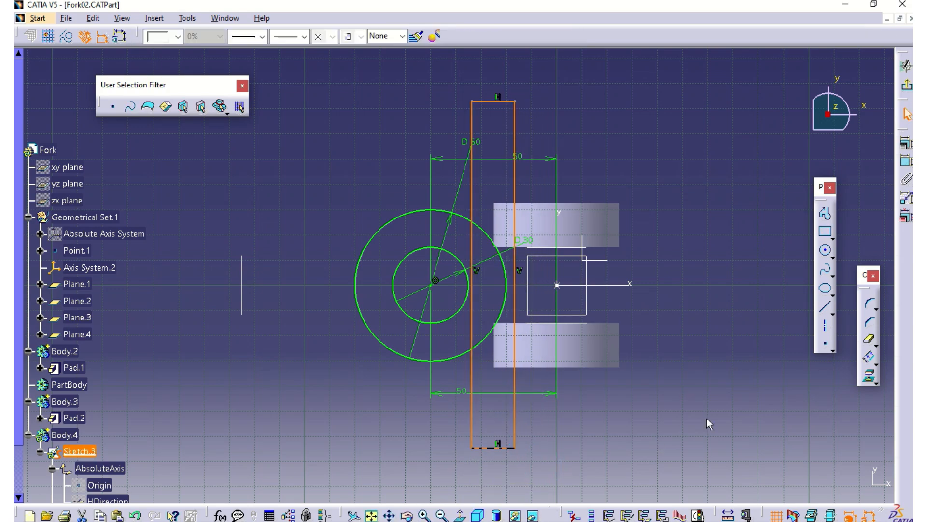
Step: Hide the four parallelism constraints of the new rectangle in the sketch
{"action": "scroll", "coordinate": [135, 409], "scroll_direction": "down", "scroll_amount": 3}
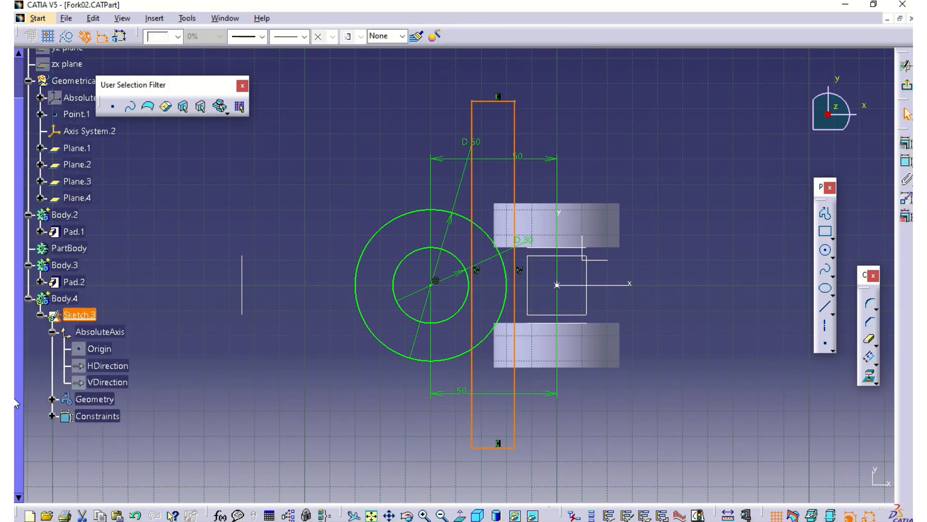
{"action": "left_click", "coordinate": [52, 418]}
{"action": "scroll", "coordinate": [146, 444], "scroll_direction": "down", "scroll_amount": 4}
{"action": "left_click", "coordinate": [124, 352]}
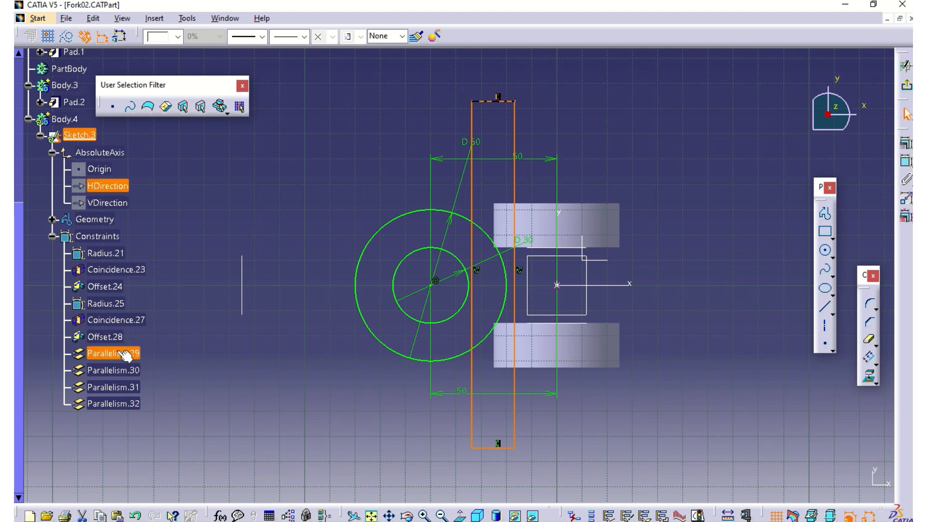
{"action": "left_click", "coordinate": [125, 403], "text": "shift"}
{"action": "key", "text": "space"}
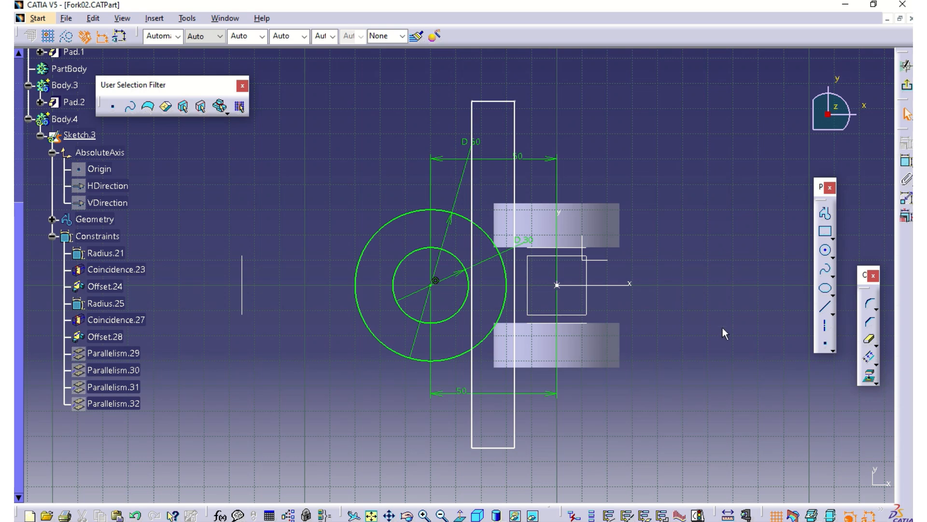
Step: Constrain the rectangle's upper edge at a distance of 30 mm from the X axis
{"action": "left_click", "coordinate": [907, 162]}
{"action": "left_click", "coordinate": [498, 102]}
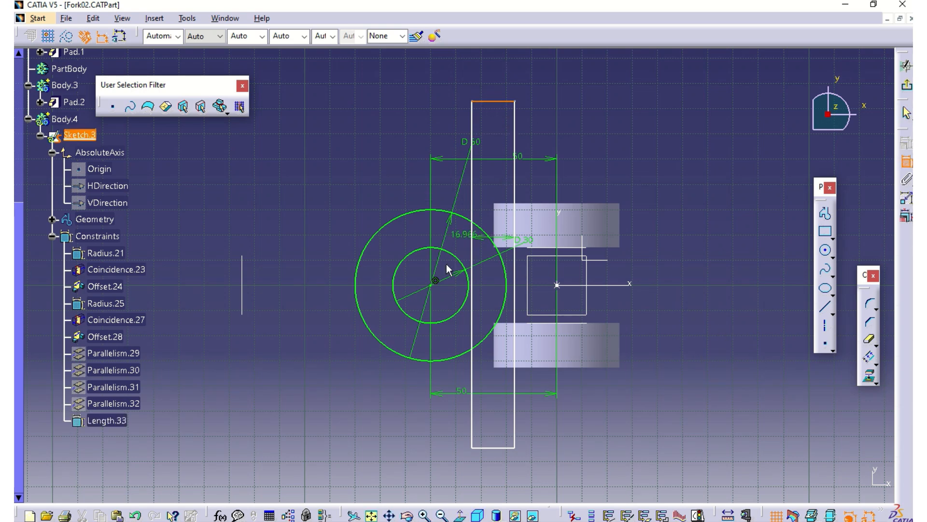
{"action": "left_click", "coordinate": [627, 285]}
{"action": "left_click", "coordinate": [695, 208]}
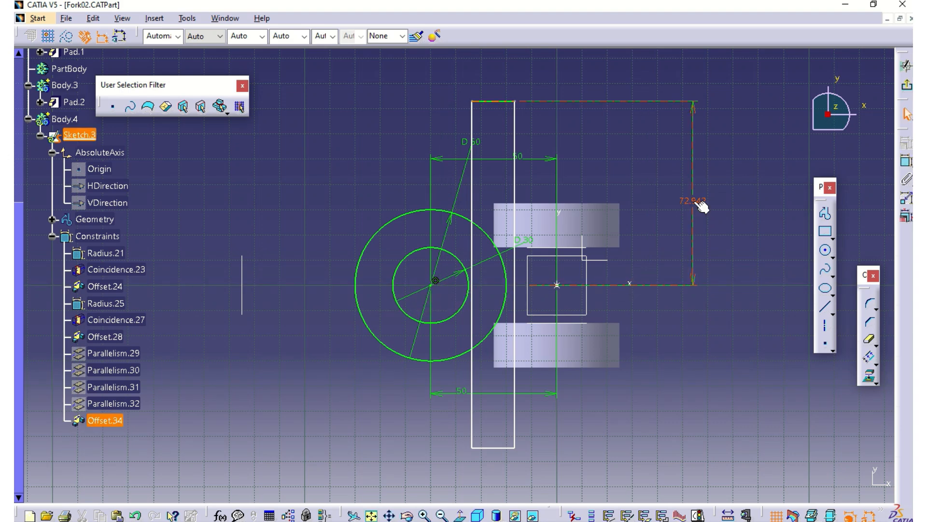
{"action": "double_click", "coordinate": [694, 202]}
{"action": "type", "text": "6"}
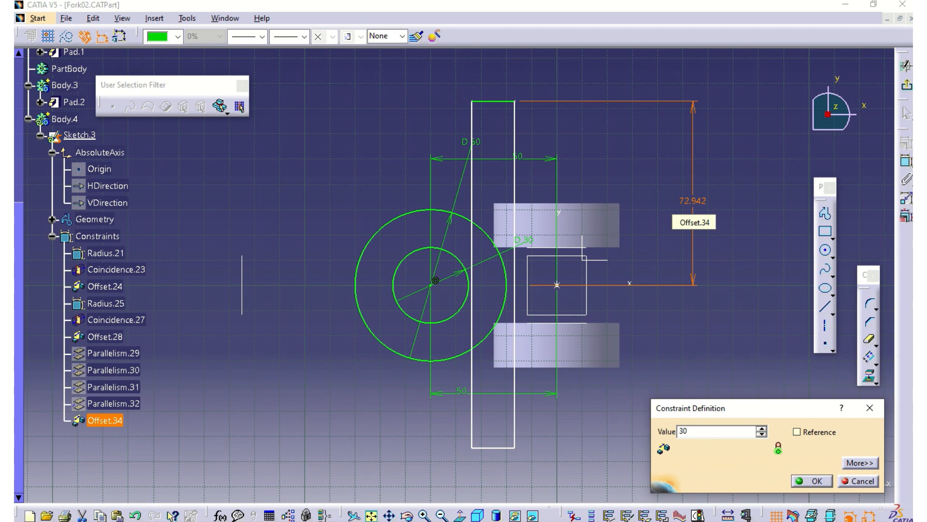
{"action": "key", "text": "Return"}
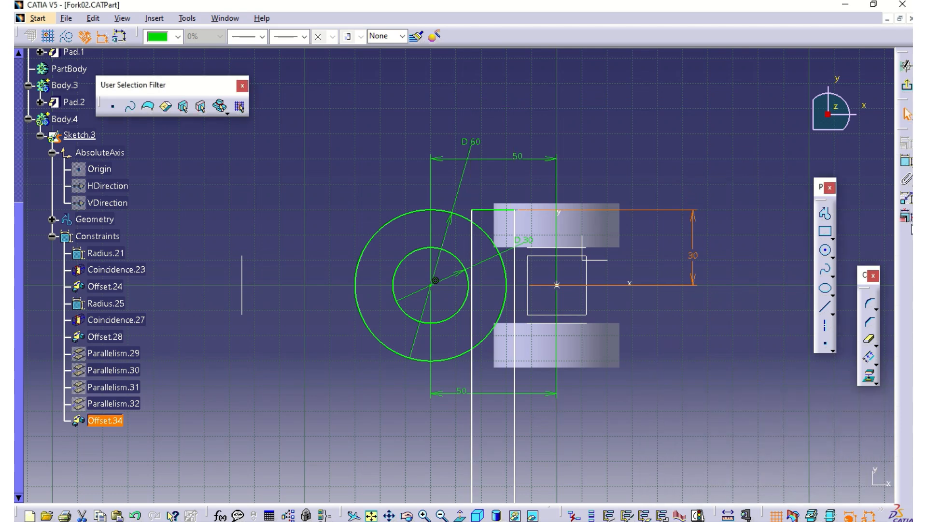
Step: Dimension the rectangle's vertical edge nearest the Y axis and set its length to 60 mm
{"action": "left_click", "coordinate": [906, 162]}
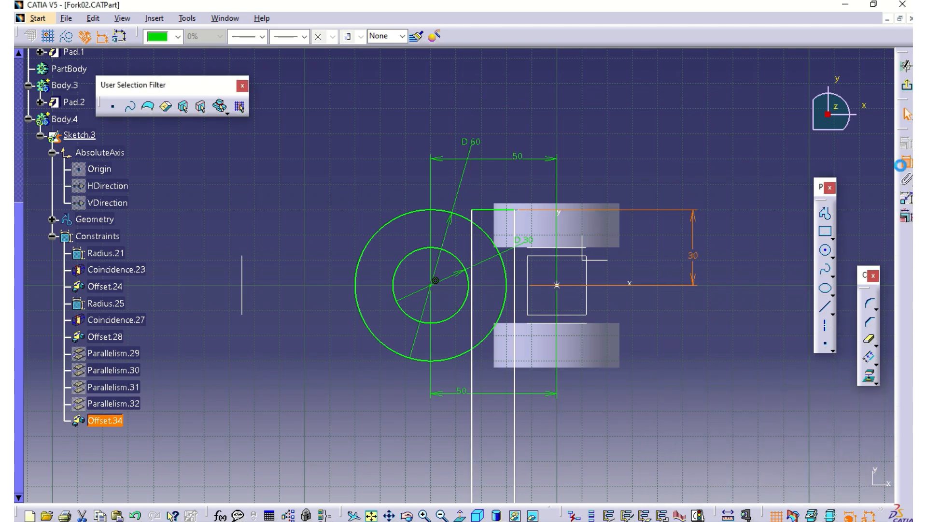
{"action": "left_click", "coordinate": [513, 445]}
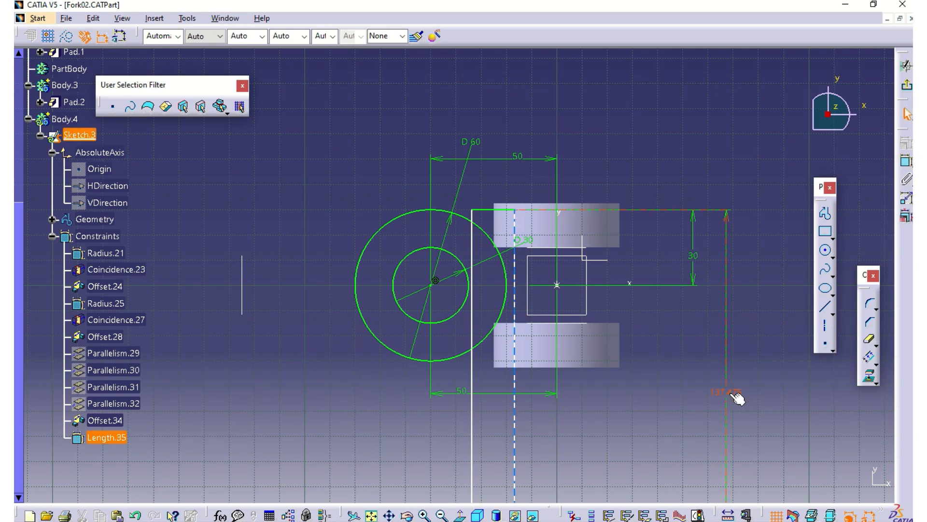
{"action": "left_click", "coordinate": [737, 398]}
{"action": "double_click", "coordinate": [731, 398]}
{"action": "type", "text": "60"}
{"action": "key", "text": "Return"}
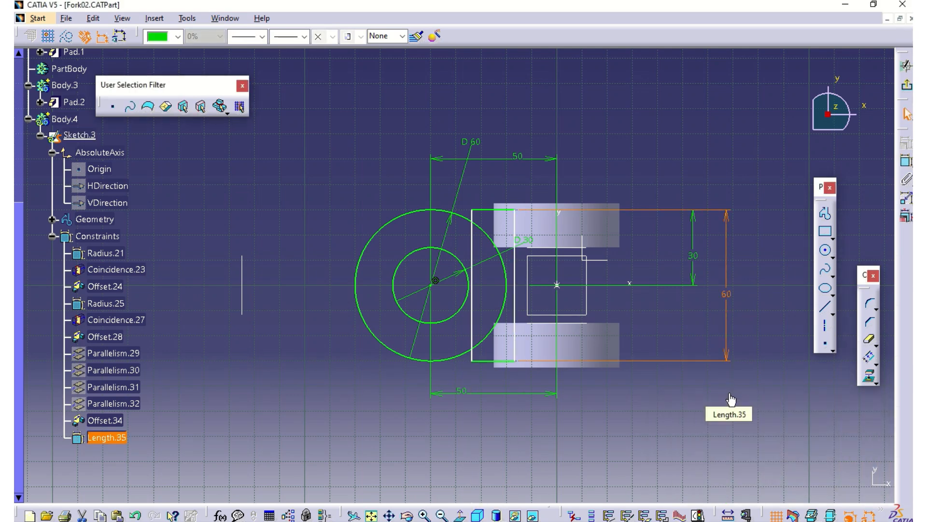
{"action": "left_click", "coordinate": [740, 442]}
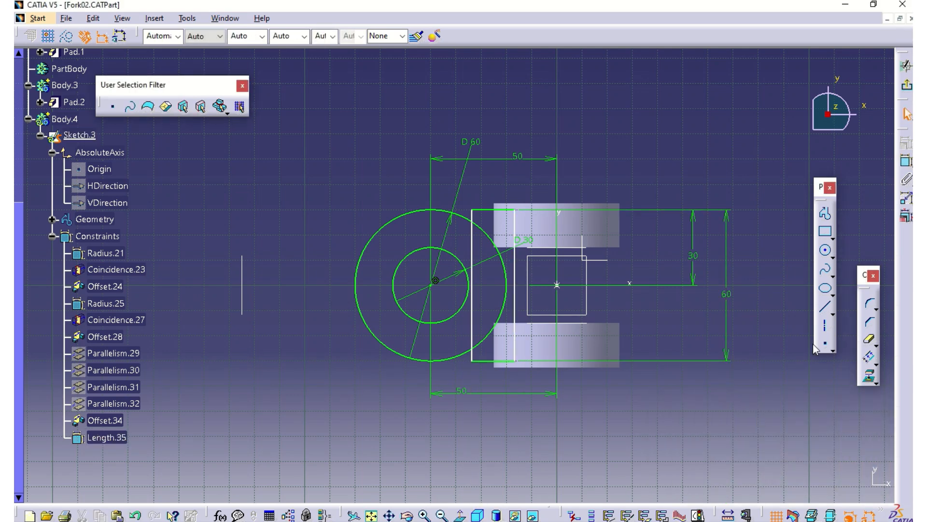
Step: Trim the 60 mm circle against the rectangle's lower and upper edges, leaving a half-circle arc joined to both extended edges
{"action": "left_click", "coordinate": [834, 313]}
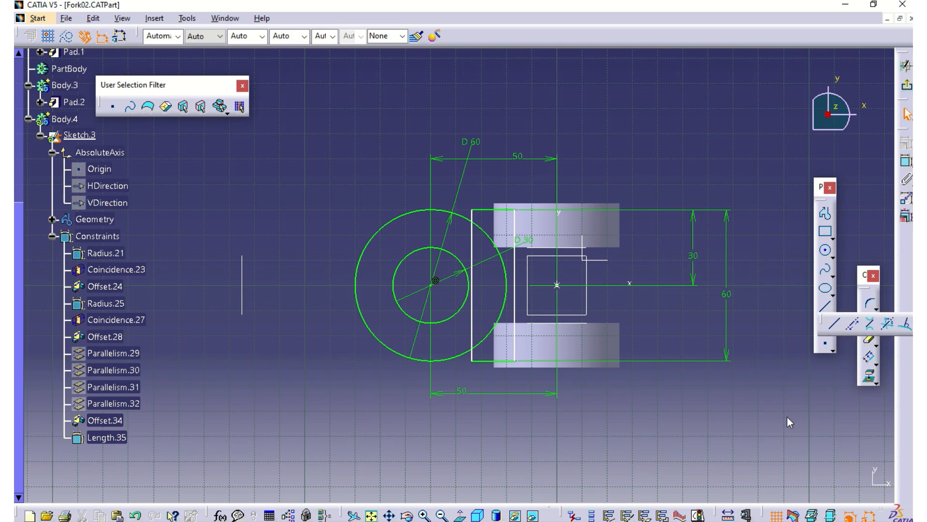
{"action": "left_click", "coordinate": [788, 417]}
{"action": "left_click", "coordinate": [877, 345]}
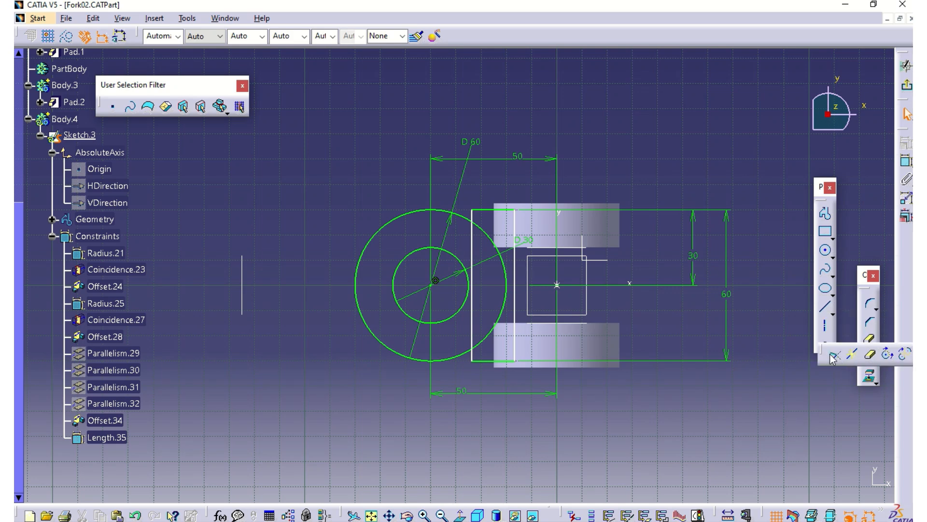
{"action": "left_click", "coordinate": [853, 357]}
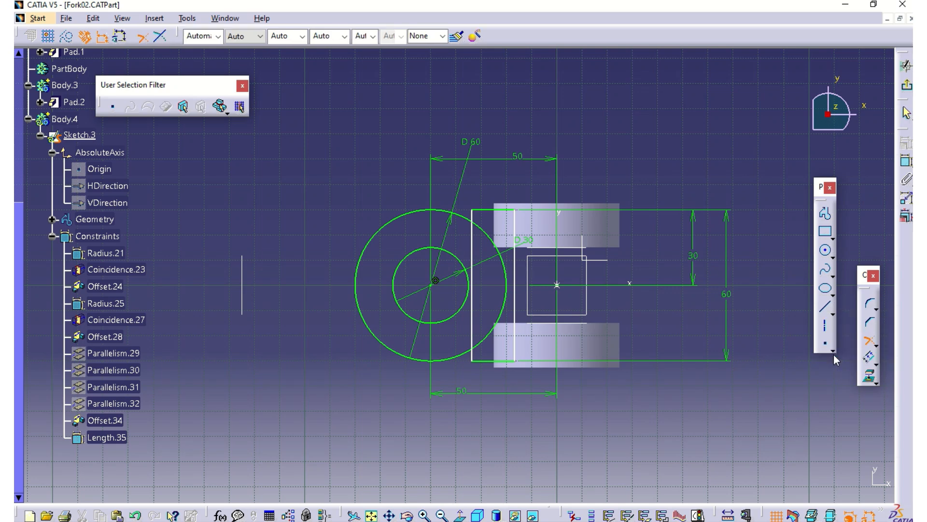
{"action": "left_click", "coordinate": [431, 361]}
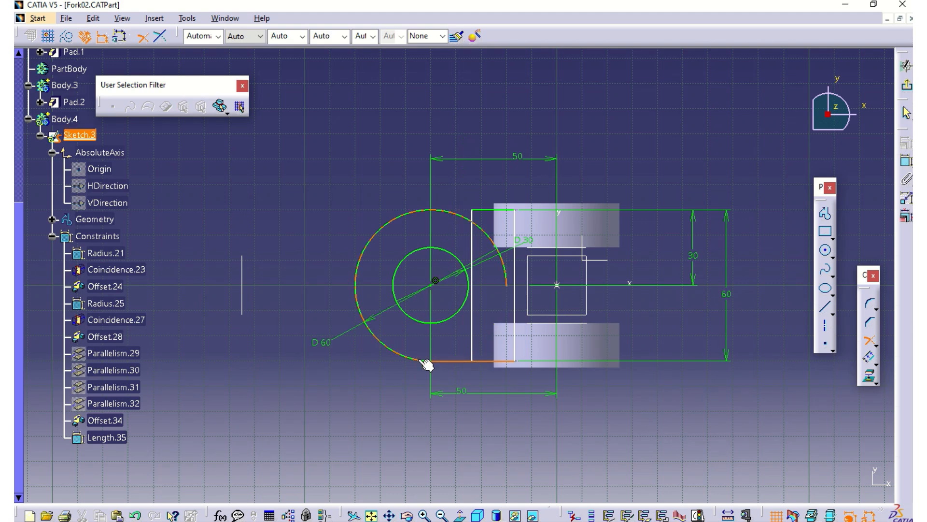
{"action": "left_click", "coordinate": [496, 211]}
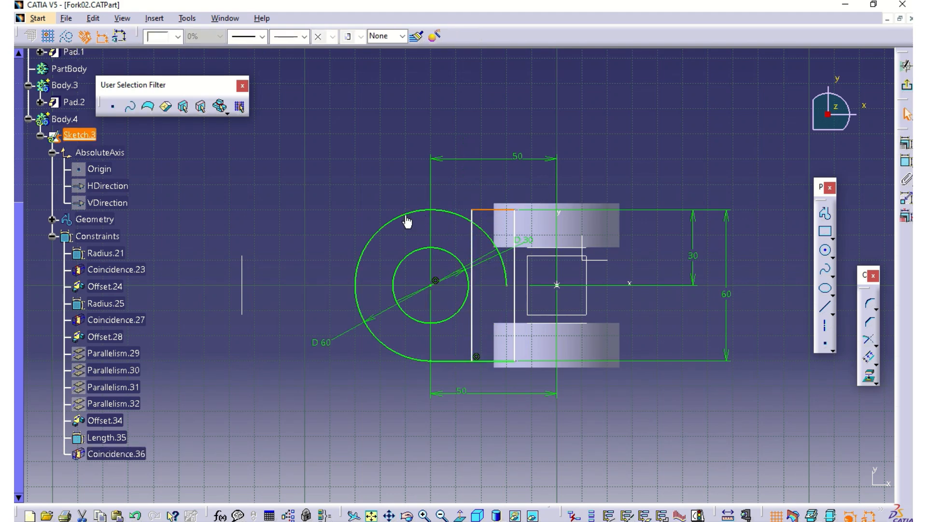
{"action": "left_click", "coordinate": [869, 339]}
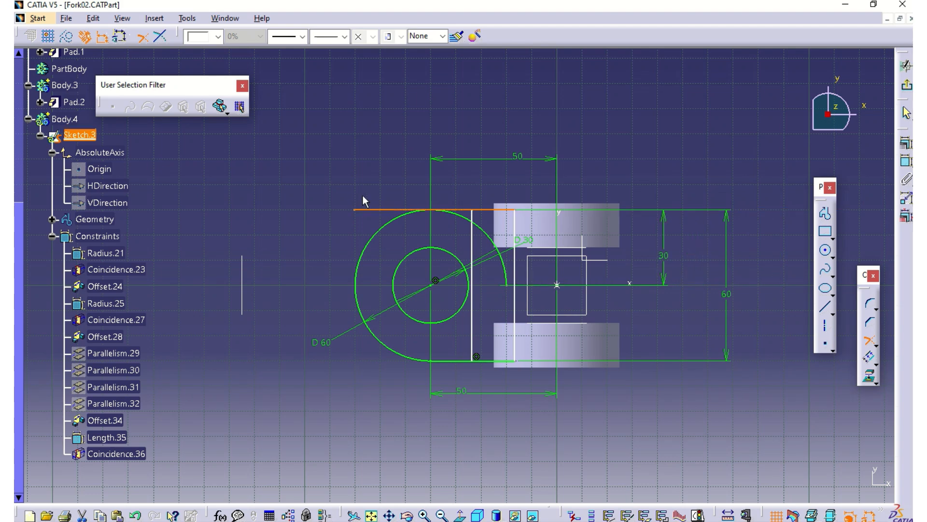
{"action": "left_click", "coordinate": [417, 212]}
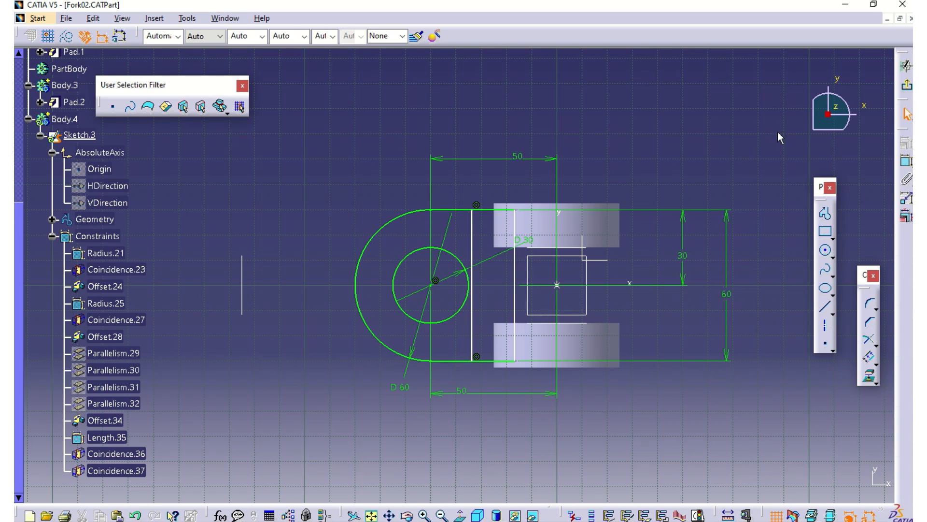
Step: Offset the upper straight edge of the profile 15 mm inward
{"action": "left_click", "coordinate": [866, 361]}
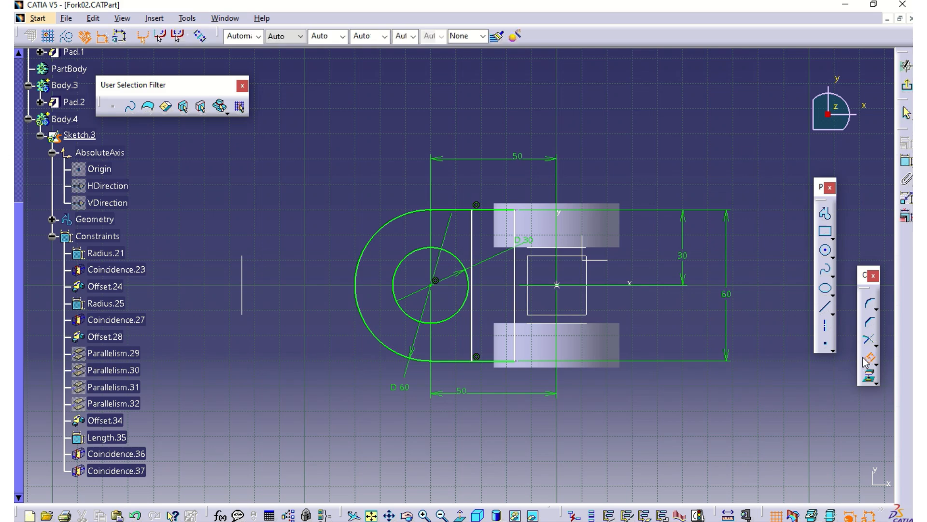
{"action": "left_click", "coordinate": [498, 210]}
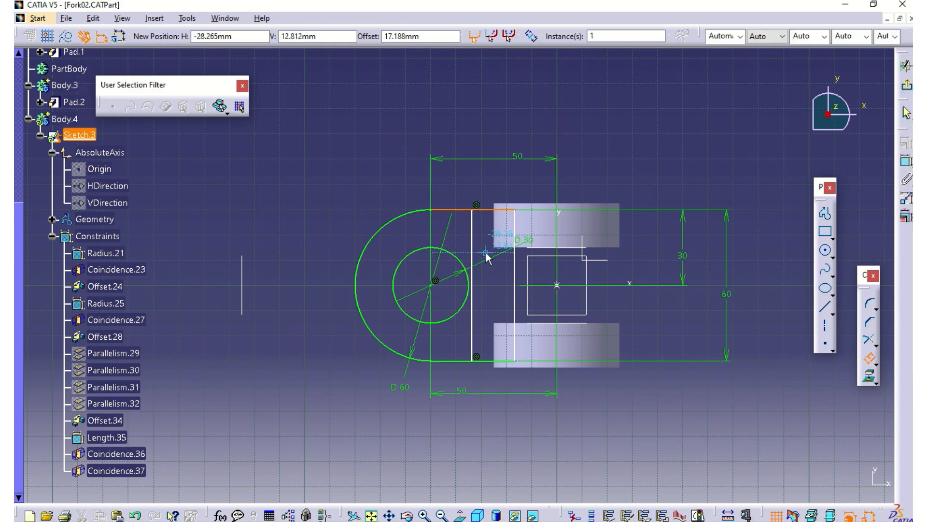
{"action": "key", "text": "Tab"}
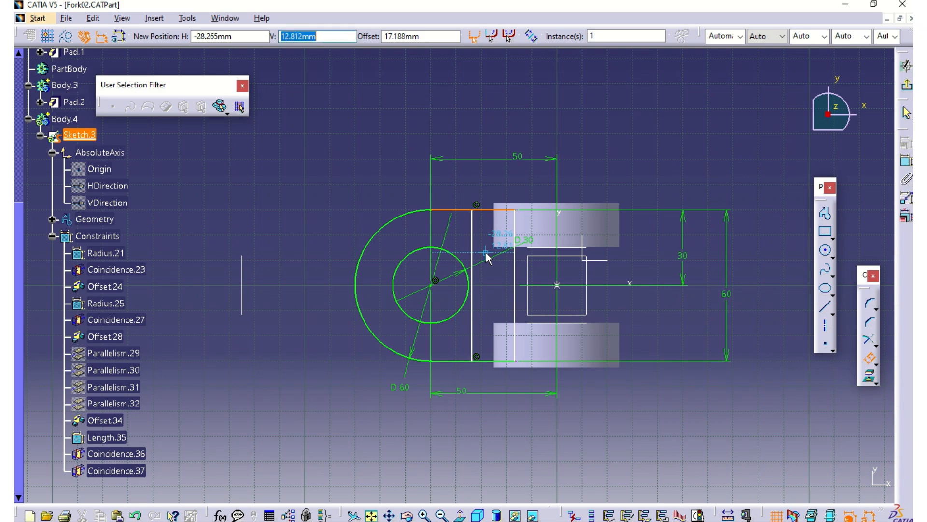
{"action": "key", "text": "Tab"}
{"action": "type", "text": "15"}
{"action": "key", "text": "Return"}
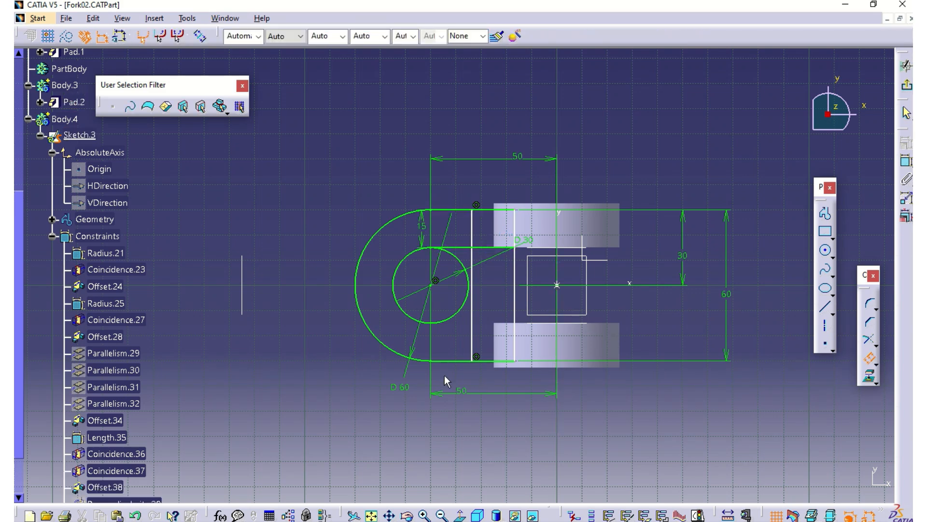
Step: Offset the lower straight edge of the profile 15 mm inward
{"action": "left_click", "coordinate": [449, 361]}
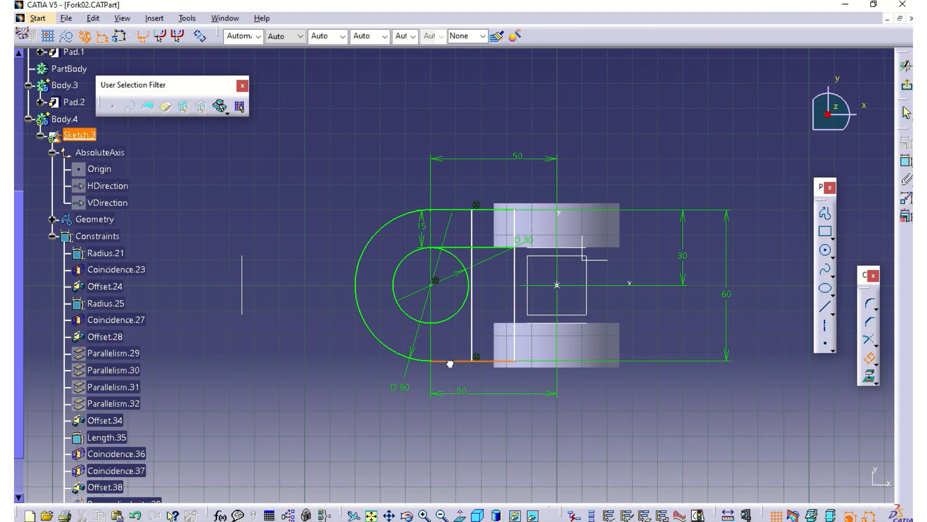
{"action": "key", "text": "Tab"}
{"action": "key", "text": "Tab"}
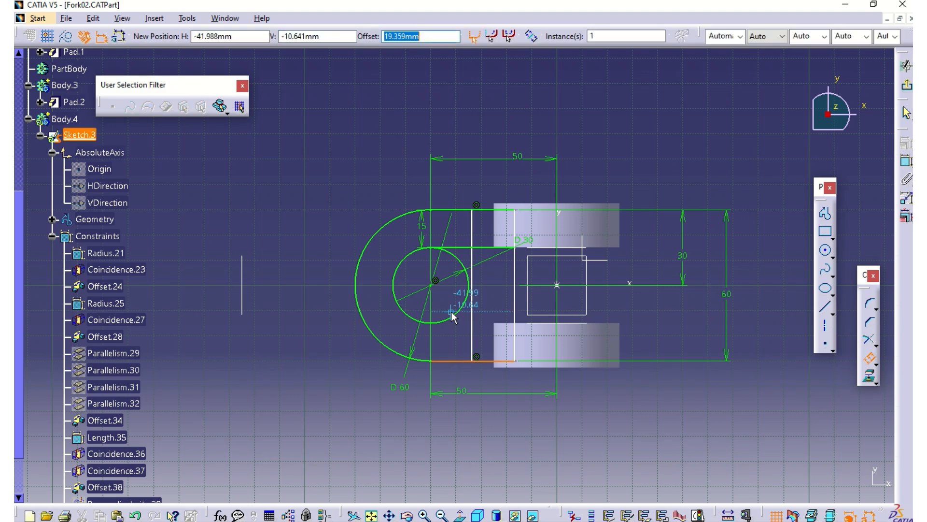
{"action": "type", "text": "15"}
{"action": "key", "text": "Return"}
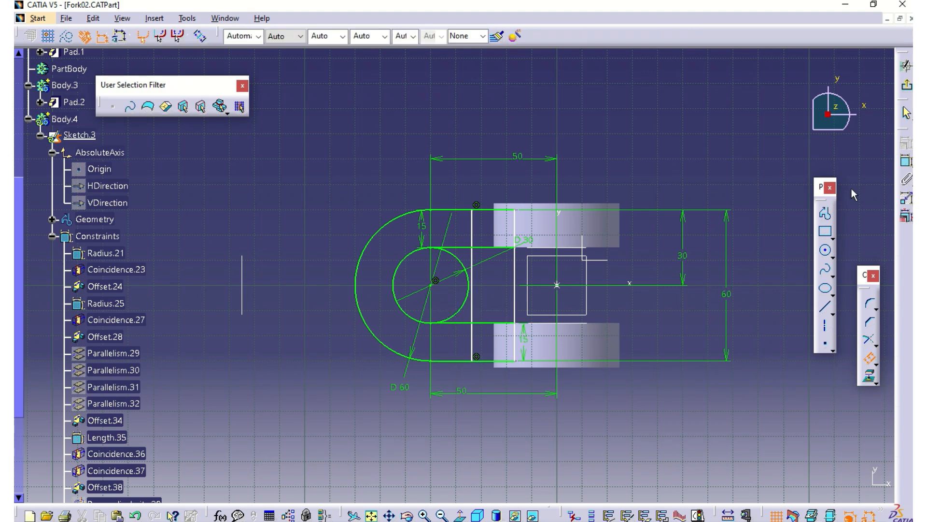
Step: Quick-trim the 30 mm circle between the two inner straight edges, leaving a half-circle arc that joins them
{"action": "left_click", "coordinate": [875, 360]}
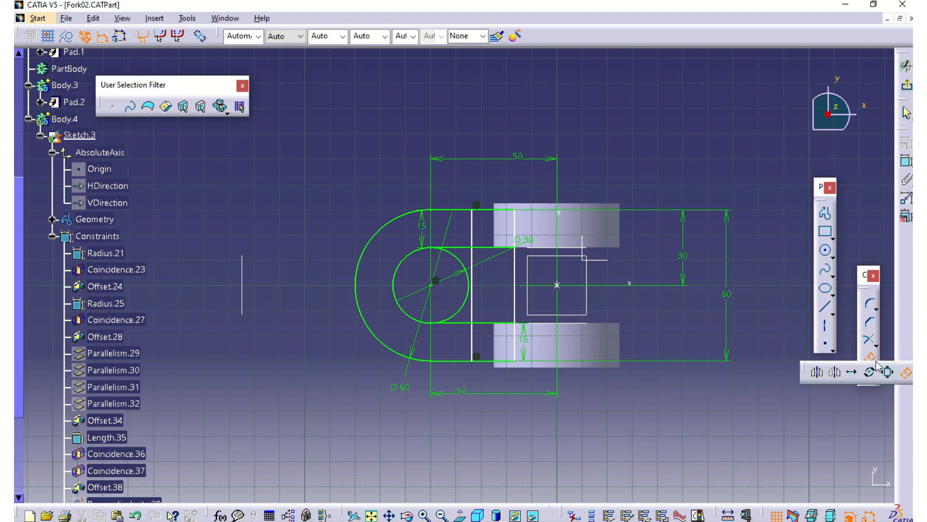
{"action": "left_click", "coordinate": [875, 344]}
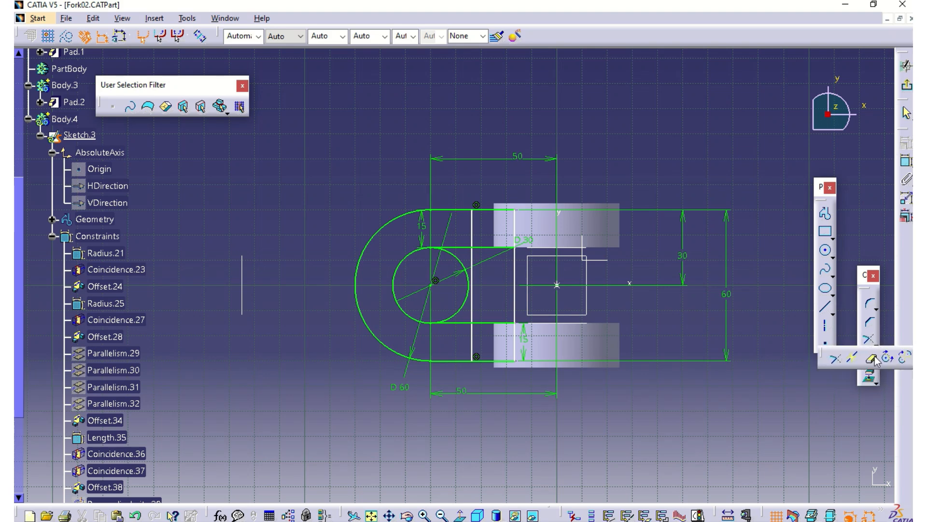
{"action": "left_click", "coordinate": [872, 359]}
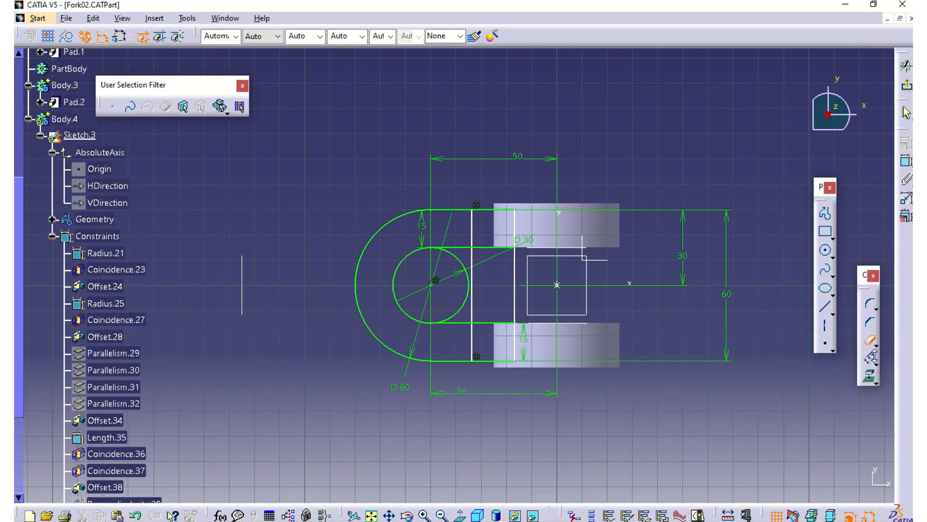
{"action": "left_click", "coordinate": [467, 297]}
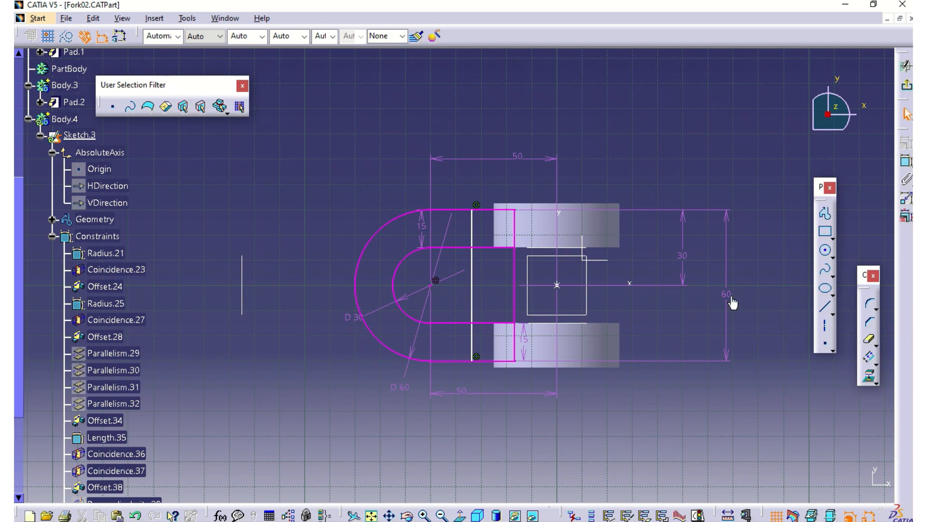
Step: Delete the redundant 50 mm dimension below the profile
{"action": "middle_click", "coordinate": [757, 245]}
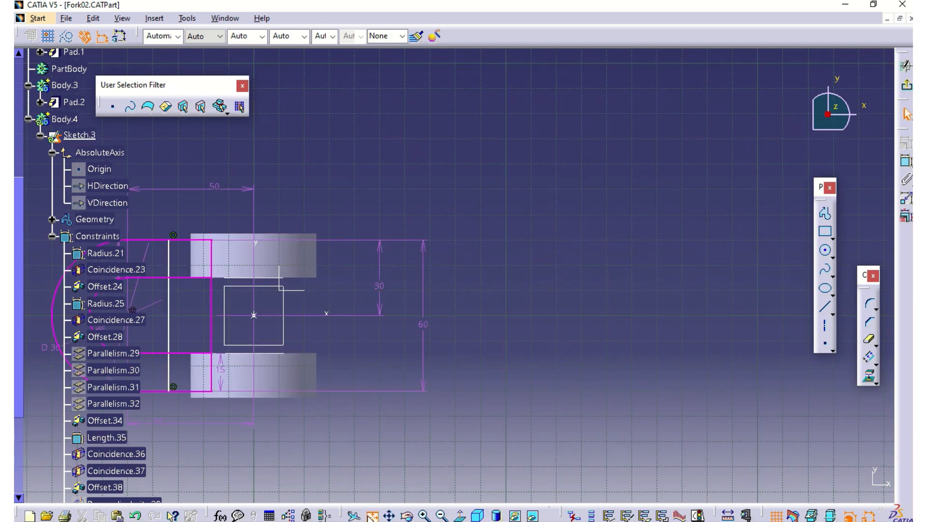
{"action": "left_click", "coordinate": [371, 515]}
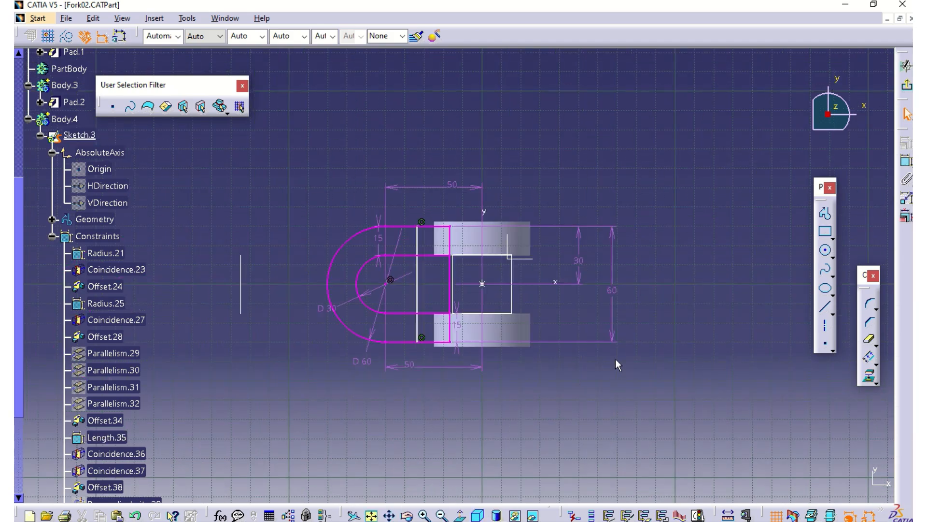
{"action": "left_click", "coordinate": [409, 367]}
{"action": "key", "text": "Delete"}
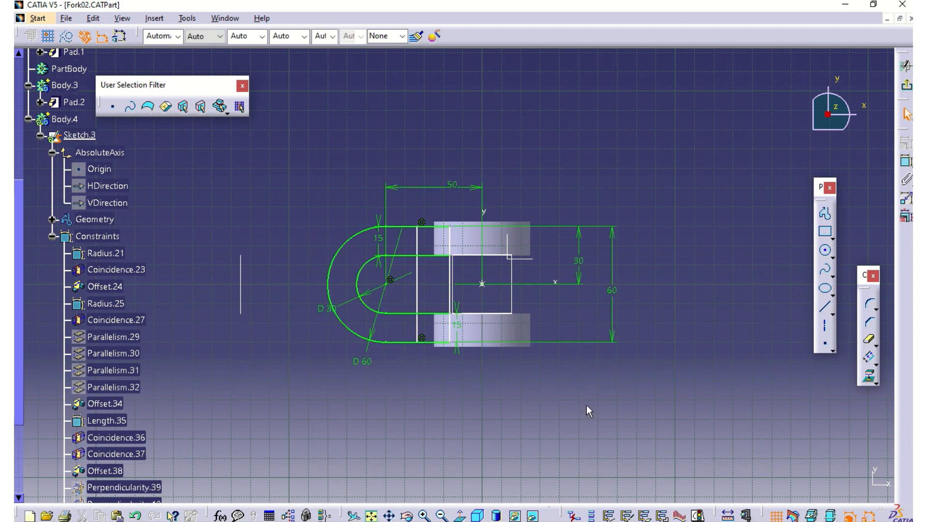
Step: Trim away the vertical line crossing the arms and the section of the end edge between the two arms
{"action": "left_click", "coordinate": [876, 344]}
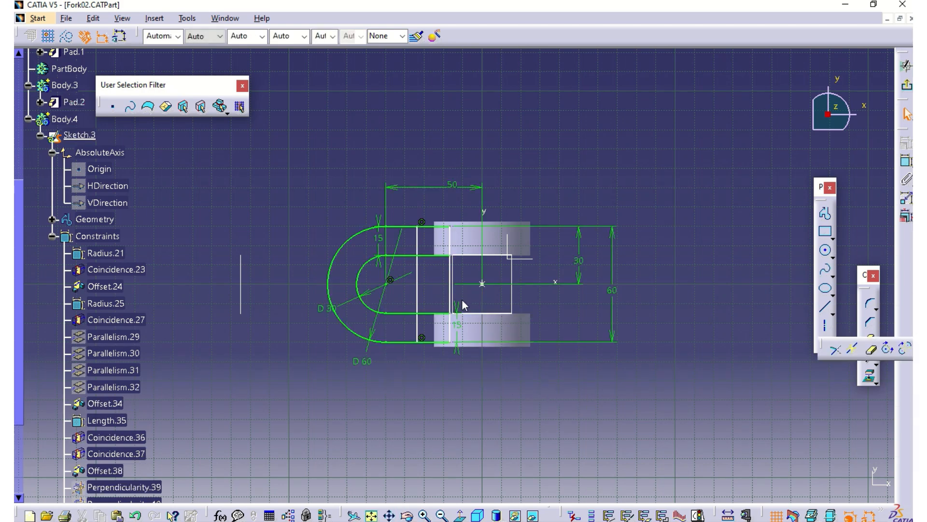
{"action": "left_click", "coordinate": [872, 350]}
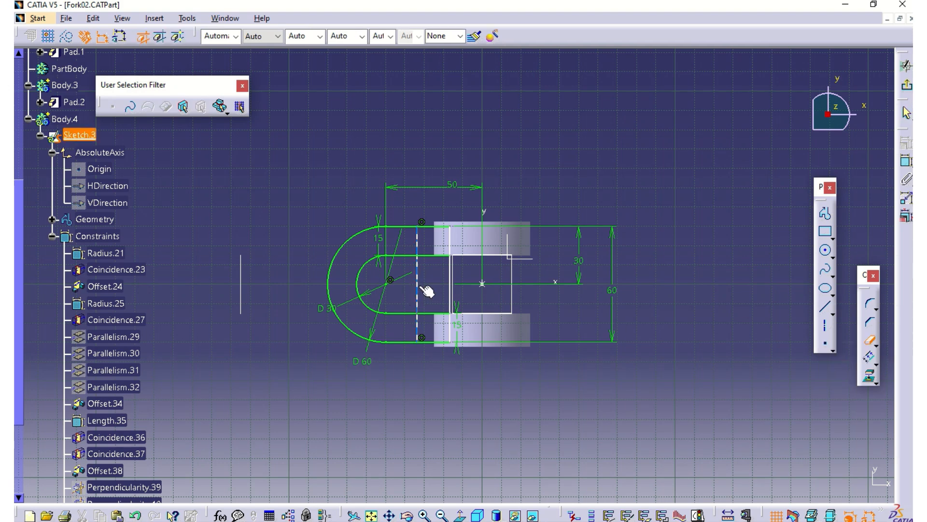
{"action": "left_click", "coordinate": [419, 290]}
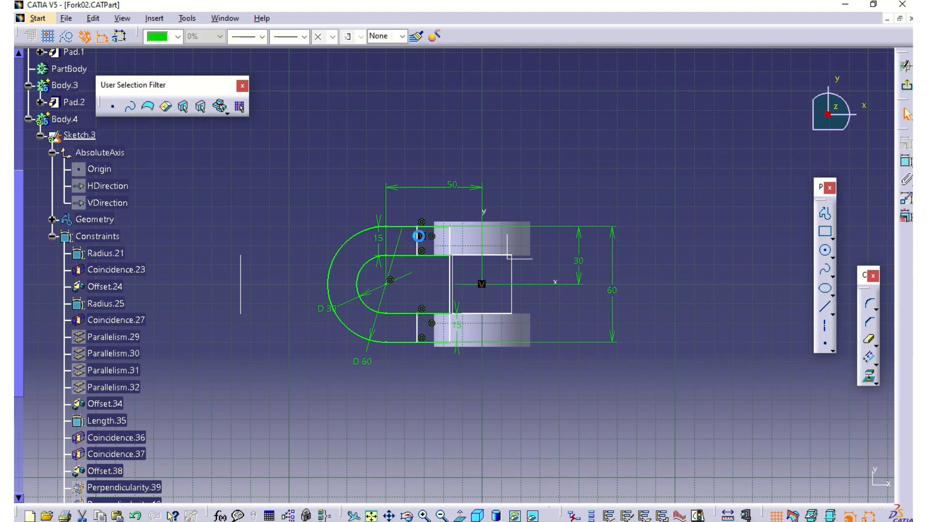
{"action": "left_click", "coordinate": [871, 340]}
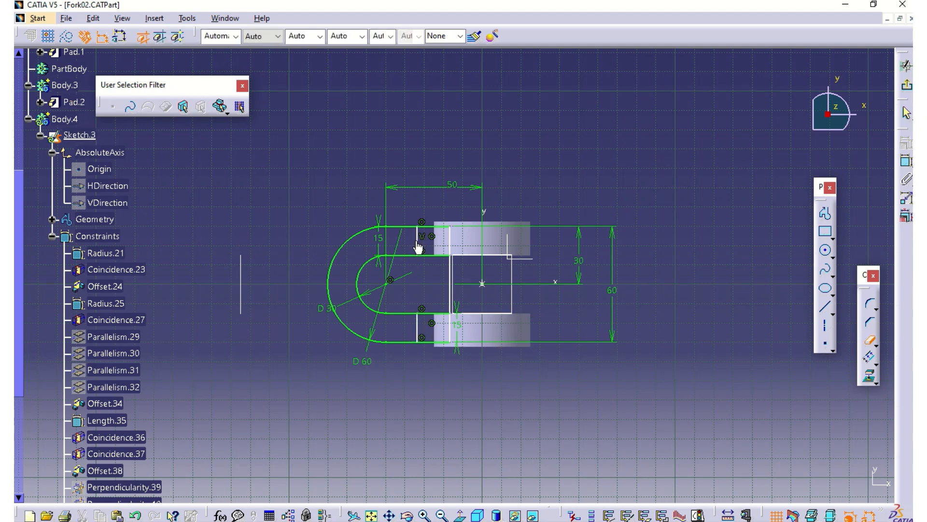
{"action": "left_click", "coordinate": [418, 248]}
{"action": "left_click", "coordinate": [419, 328]}
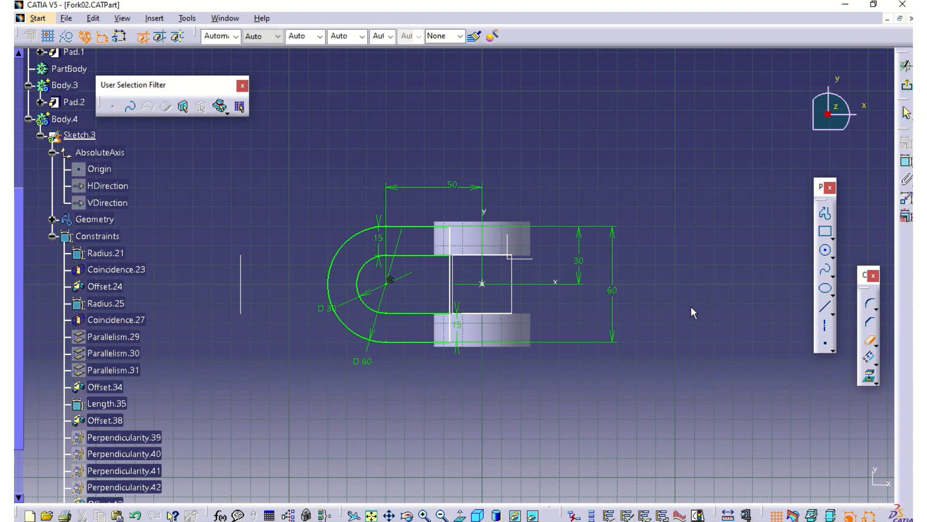
{"action": "left_click", "coordinate": [449, 281]}
{"action": "left_click", "coordinate": [504, 297]}
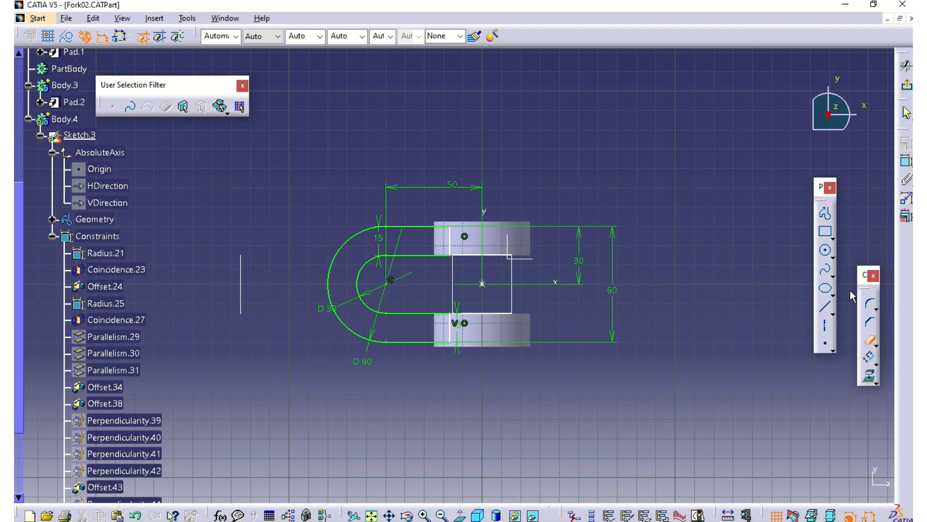
Step: Dimension the arms' end edge from the vertical axis and set the distance to 15 mm
{"action": "left_click", "coordinate": [907, 160]}
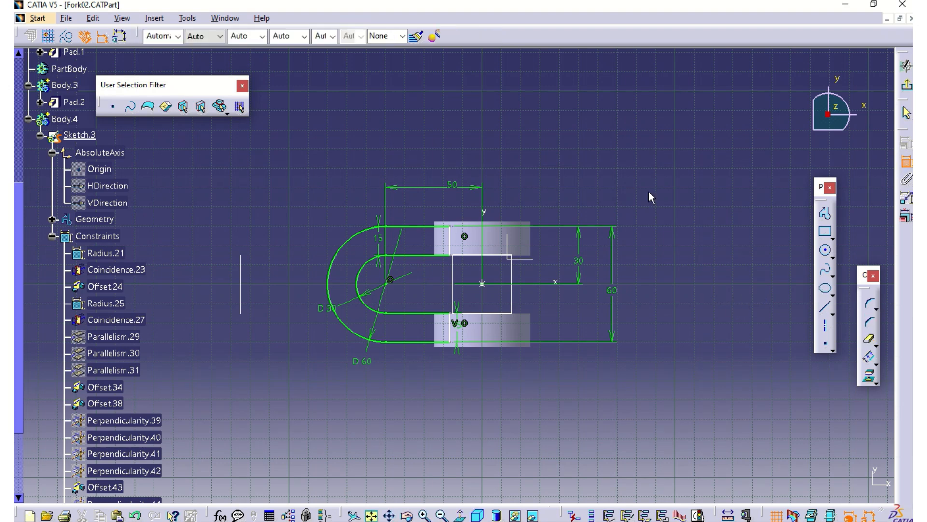
{"action": "left_click", "coordinate": [453, 247]}
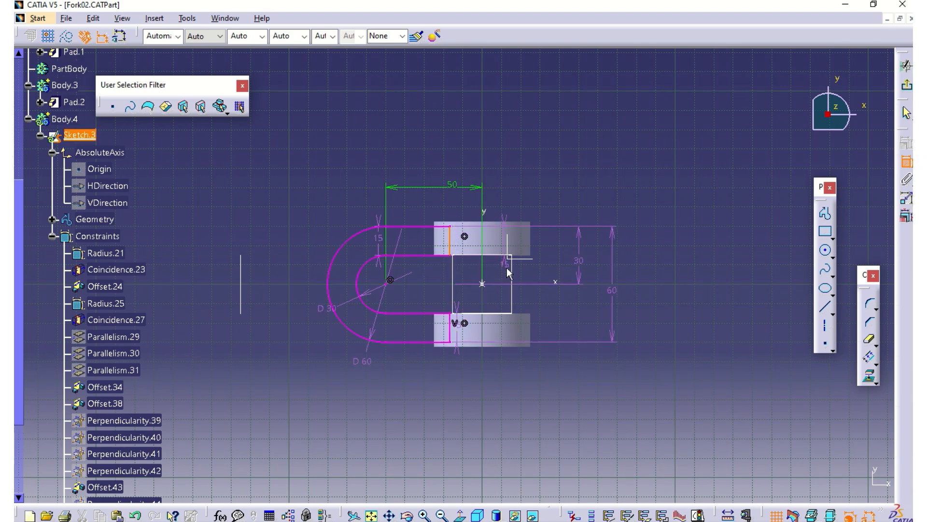
{"action": "left_click", "coordinate": [493, 215]}
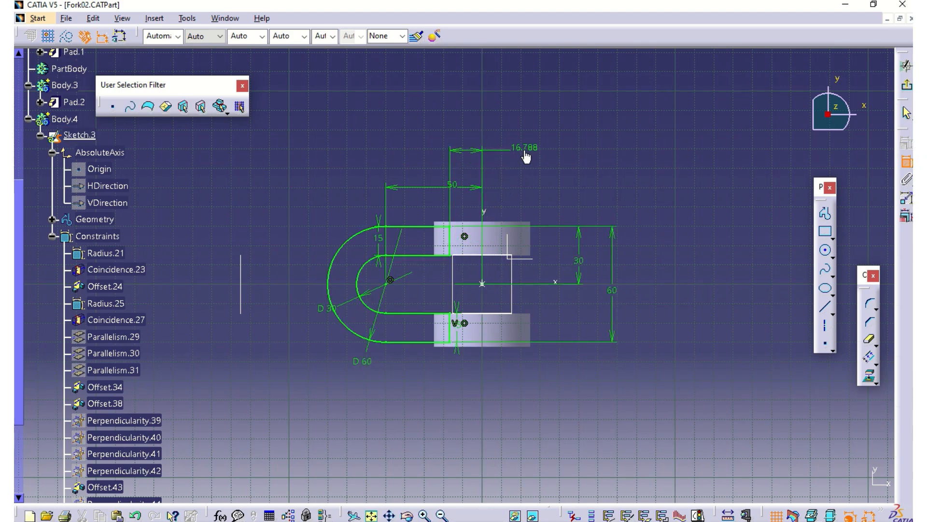
{"action": "double_click", "coordinate": [527, 148]}
{"action": "type", "text": "15"}
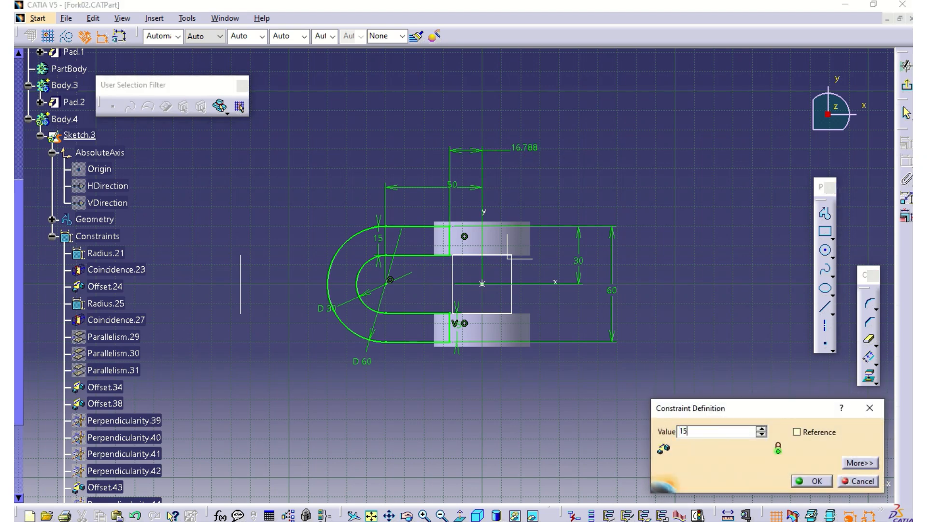
{"action": "key", "text": "Return"}
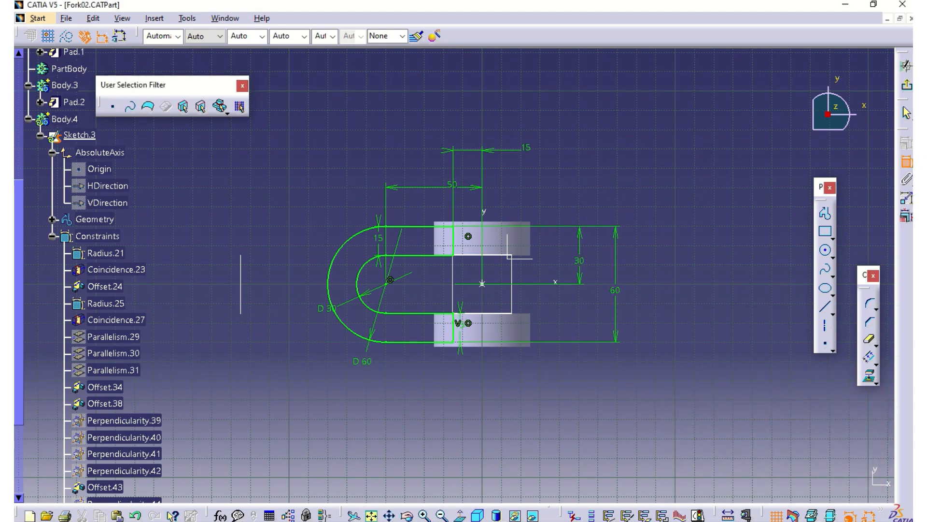
Step: Exit the sketch and pad the U-shaped profile with a first limit of 15 mm and a second limit of 15 mm
{"action": "left_click", "coordinate": [907, 87]}
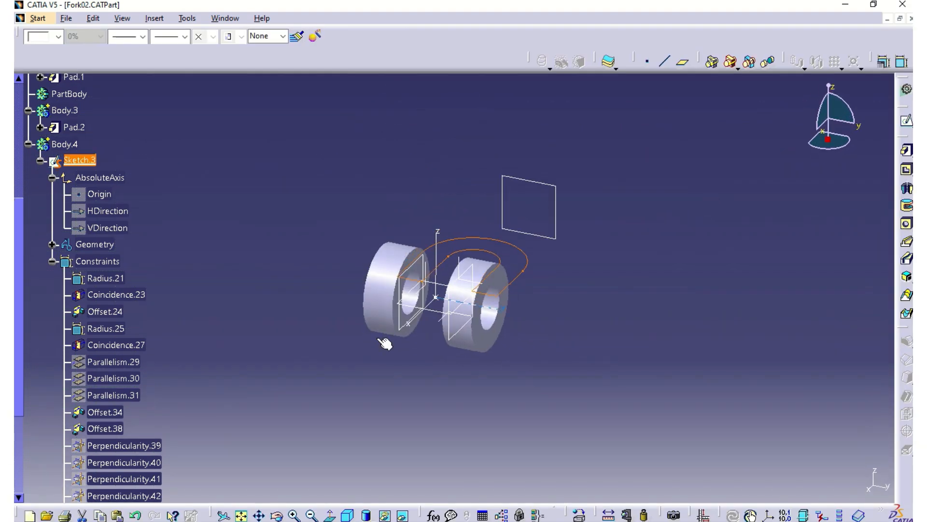
{"action": "left_click", "coordinate": [52, 261]}
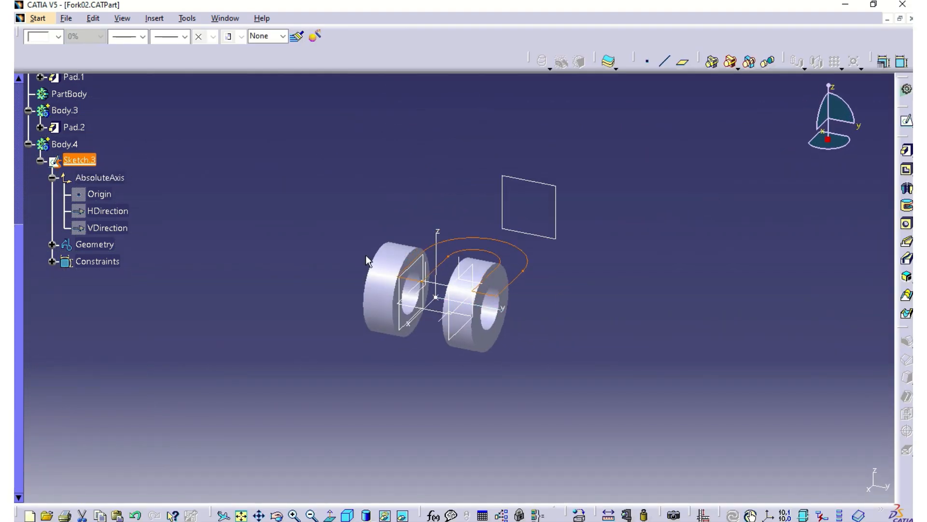
{"action": "left_click", "coordinate": [907, 150]}
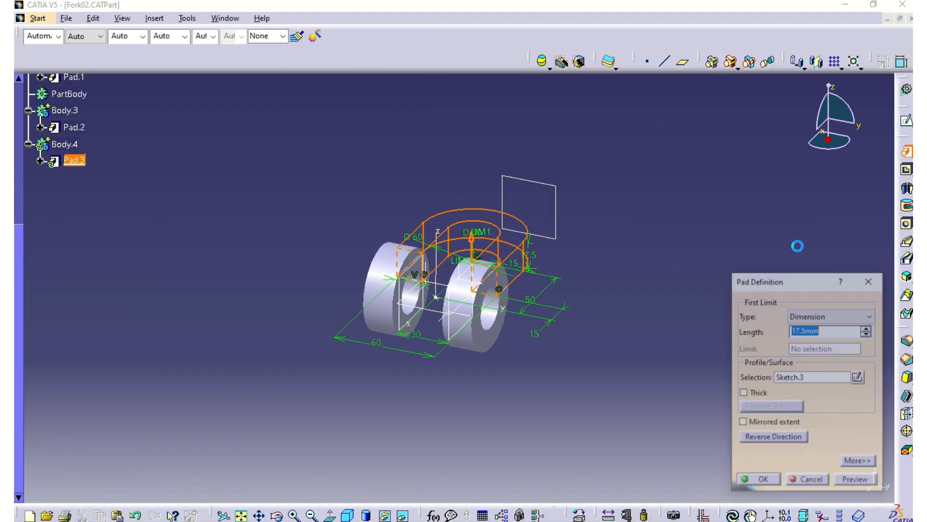
{"action": "left_click", "coordinate": [858, 463]}
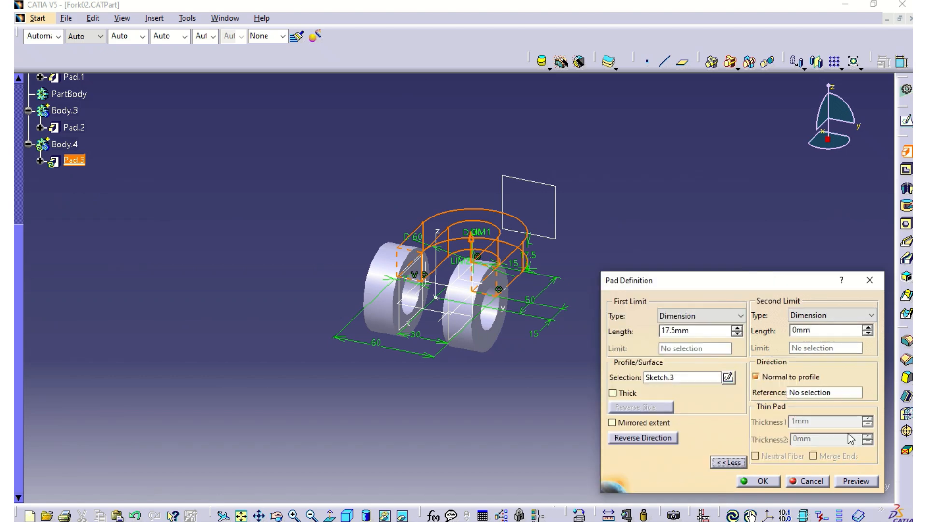
{"action": "double_click", "coordinate": [715, 331]}
{"action": "type", "text": "15"}
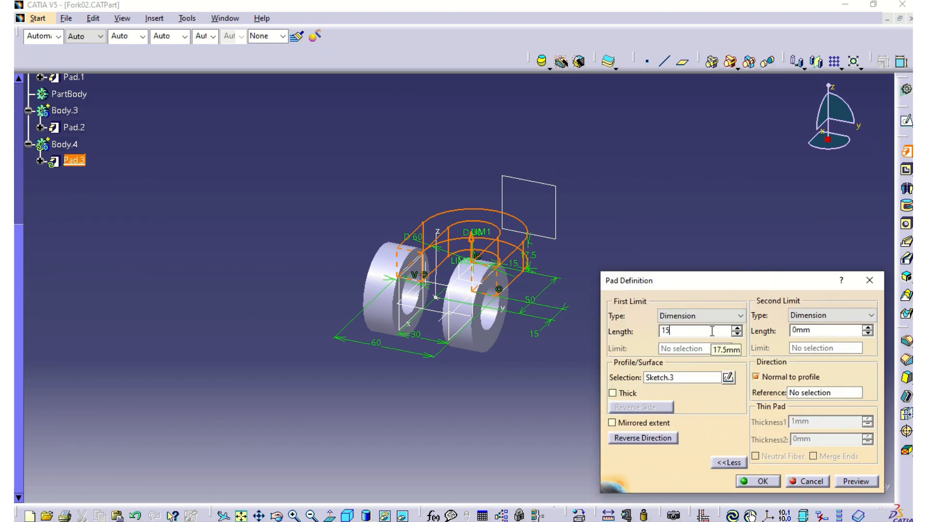
{"action": "key", "text": "Tab"}
{"action": "type", "text": "15"}
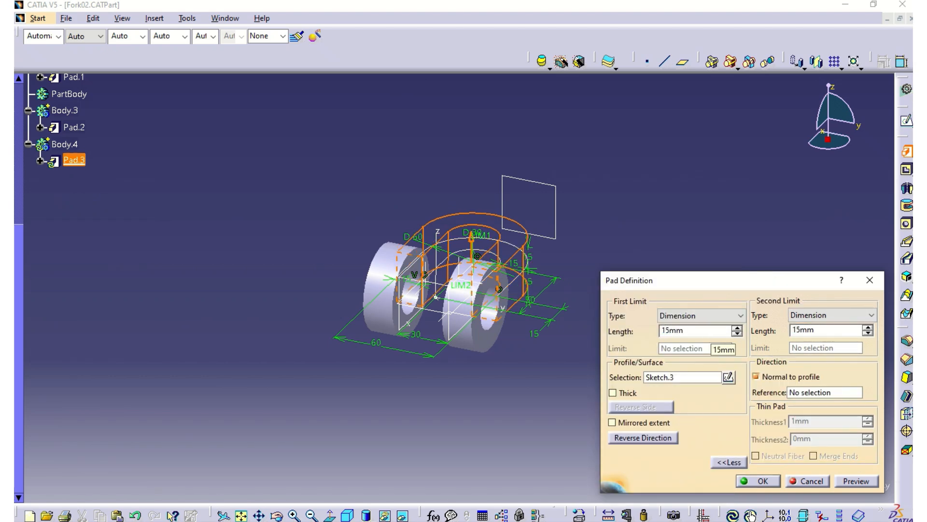
{"action": "left_click", "coordinate": [763, 481]}
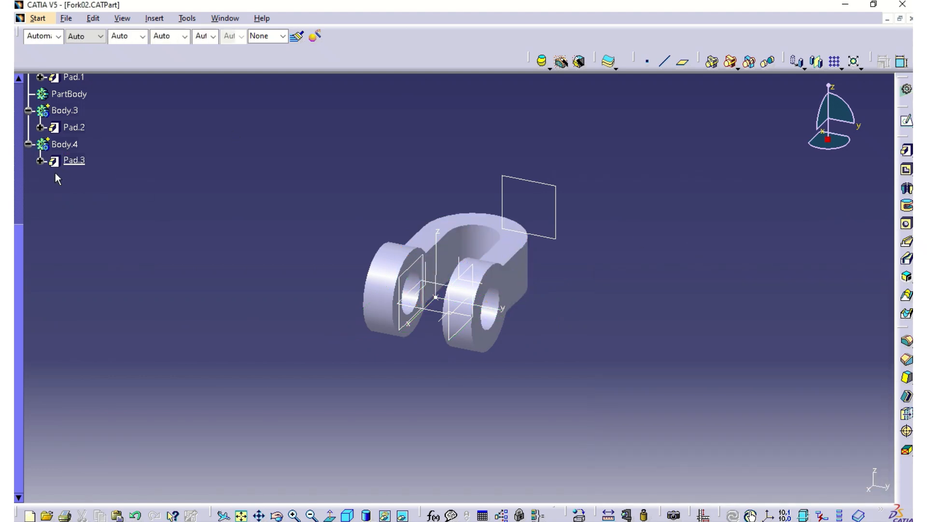
Step: Collapse Geometrical Set.1 in the specification tree and assemble Body.2 into PartBody
{"action": "left_click_drag", "start_coordinate": [16, 240], "coordinate": [18, 133]}
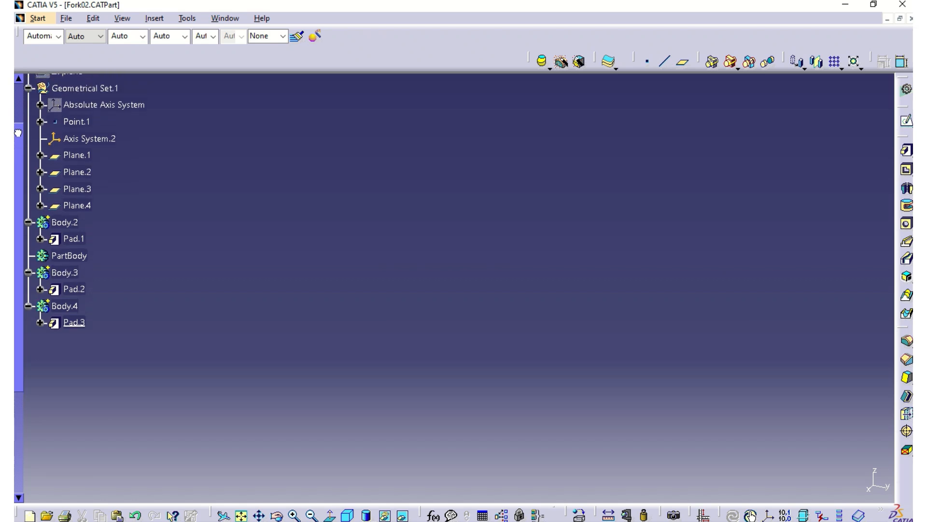
{"action": "left_click", "coordinate": [28, 87]}
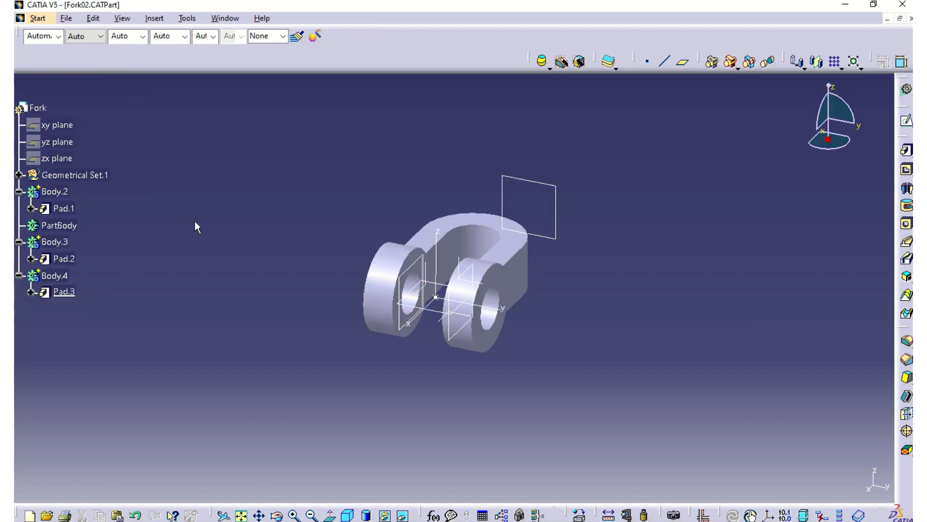
{"action": "left_click", "coordinate": [54, 192]}
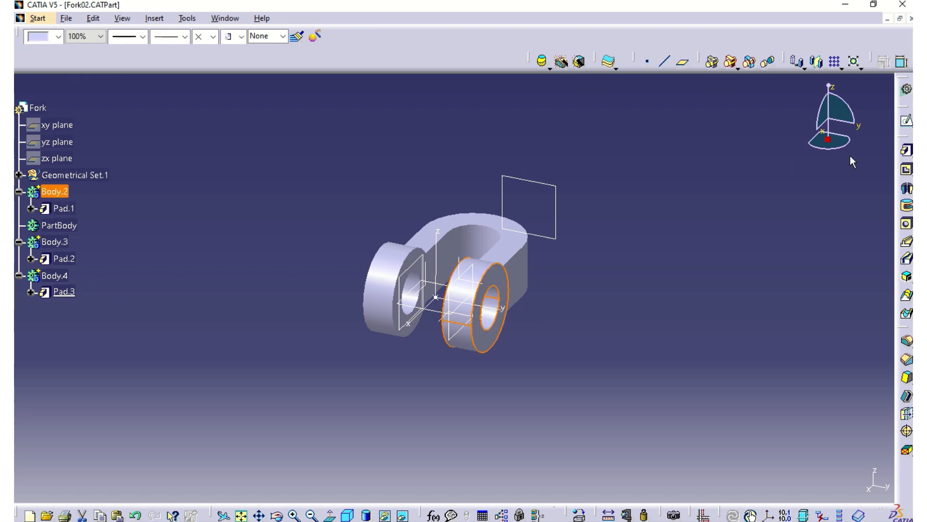
{"action": "left_click", "coordinate": [713, 67]}
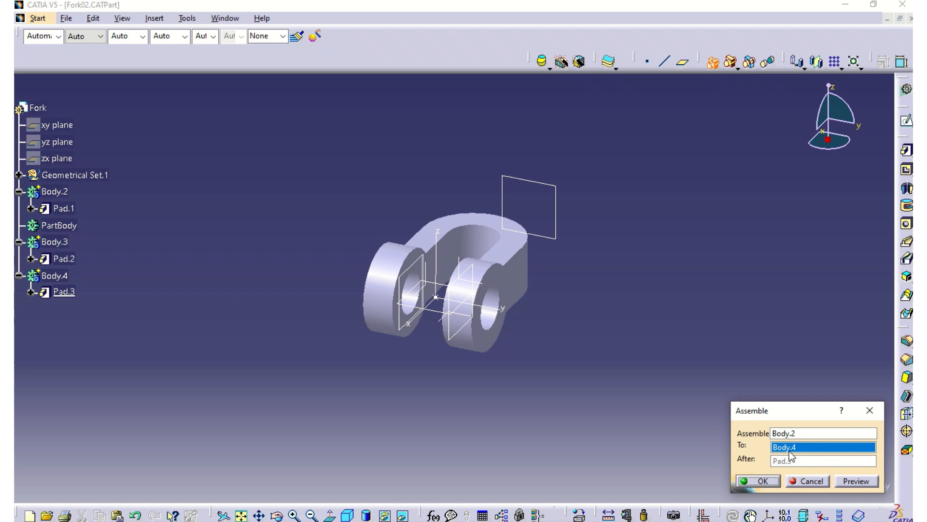
{"action": "left_click", "coordinate": [59, 225]}
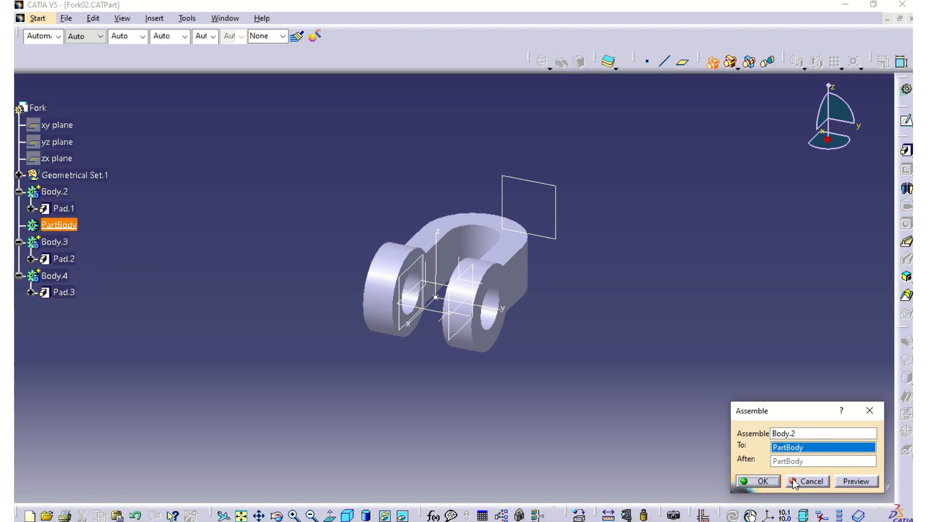
{"action": "left_click", "coordinate": [759, 480]}
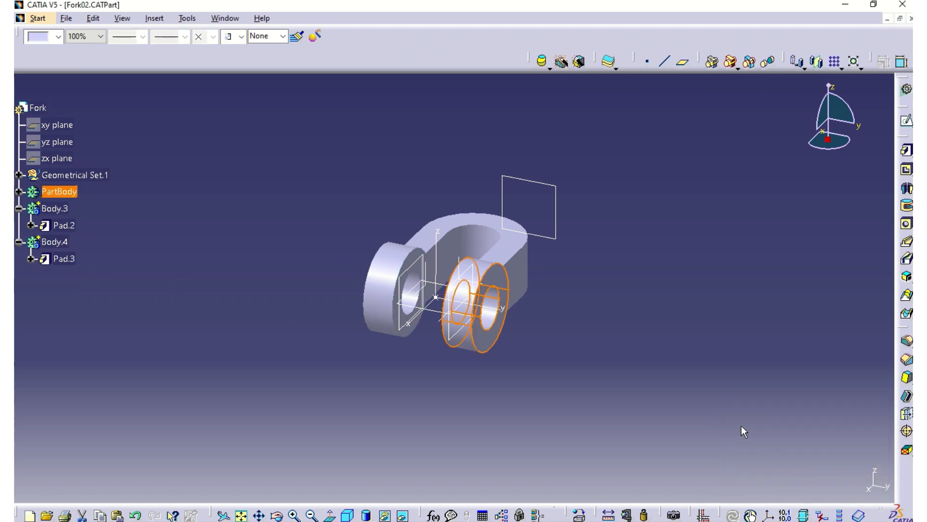
Step: Assemble Body.4, the U-shaped pad, into PartBody
{"action": "left_click", "coordinate": [52, 241]}
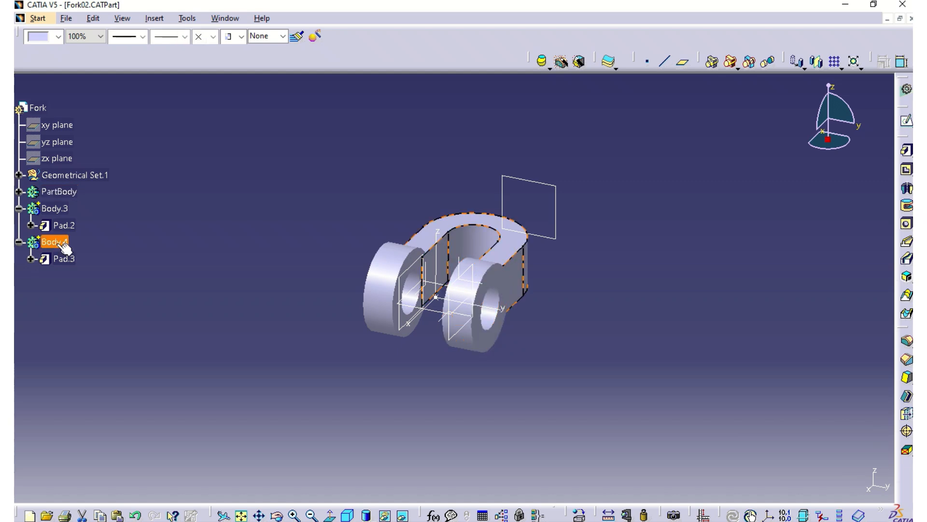
{"action": "left_click", "coordinate": [714, 62]}
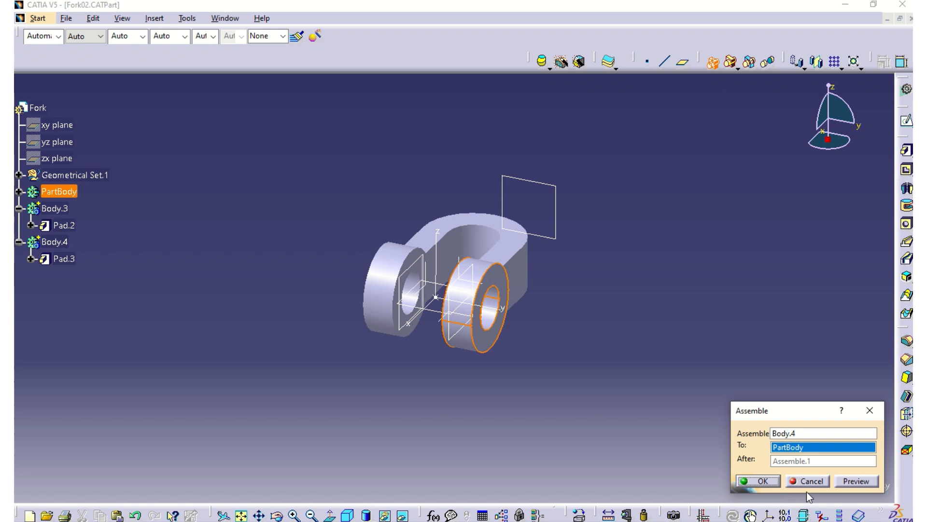
{"action": "left_click", "coordinate": [763, 481]}
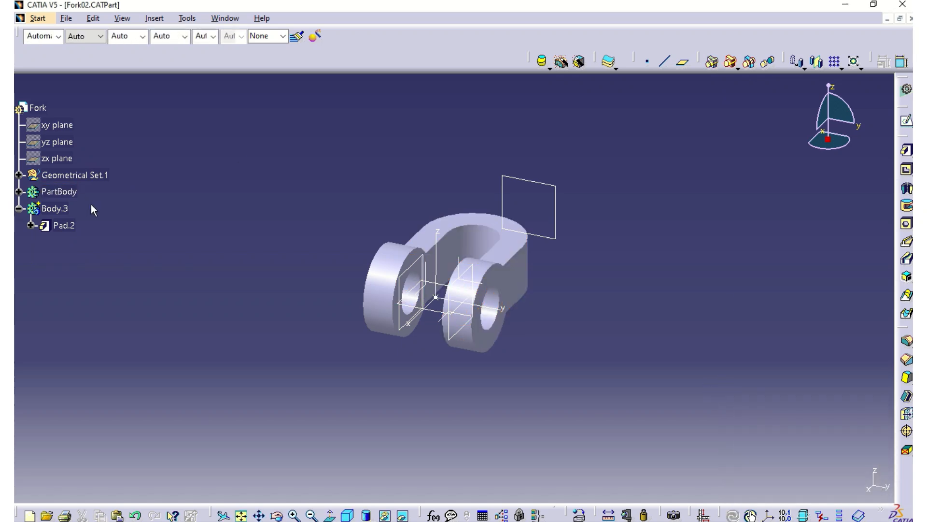
Step: Assemble Body.3 into PartBody and expand PartBody in the specification tree
{"action": "left_click", "coordinate": [54, 208]}
{"action": "left_click", "coordinate": [712, 62]}
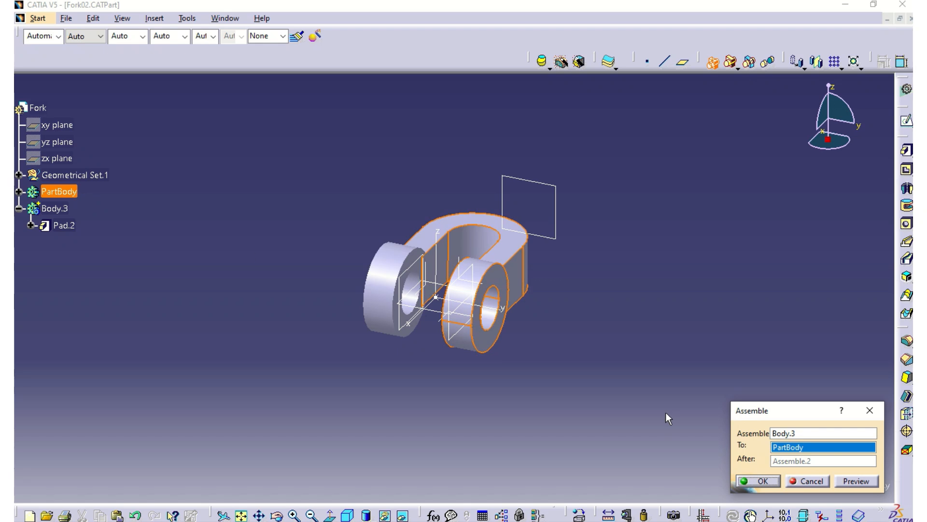
{"action": "left_click", "coordinate": [750, 480]}
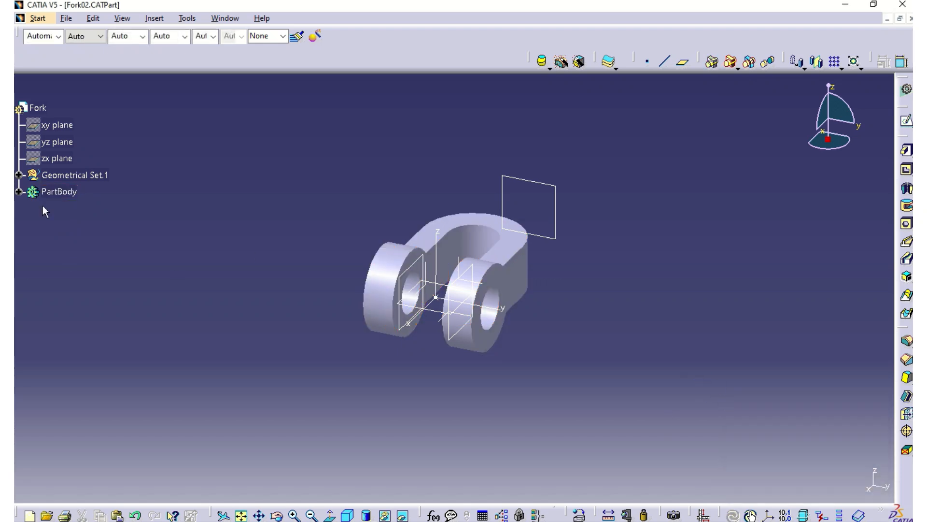
{"action": "left_click", "coordinate": [19, 192]}
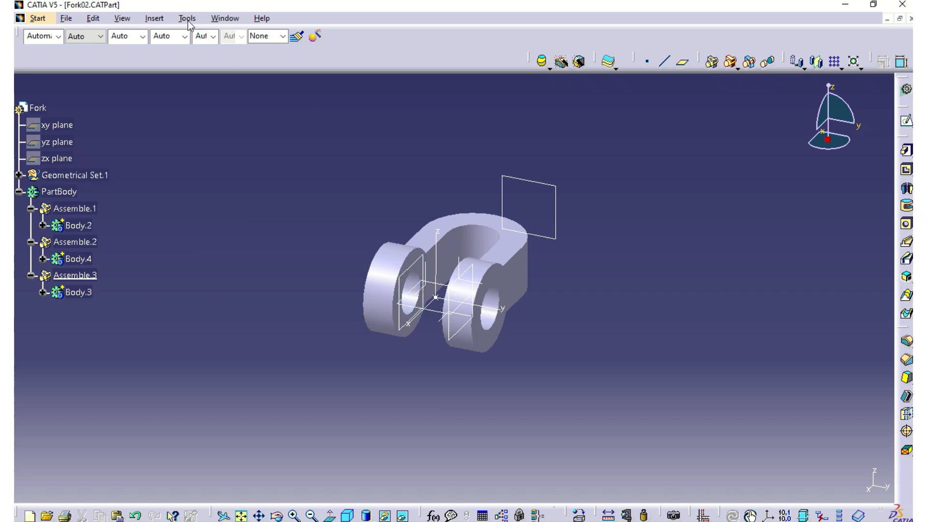
Step: Insert a new body and open a sketch on the horizontal xy plane at the origin
{"action": "left_click", "coordinate": [154, 18]}
{"action": "left_click", "coordinate": [167, 48]}
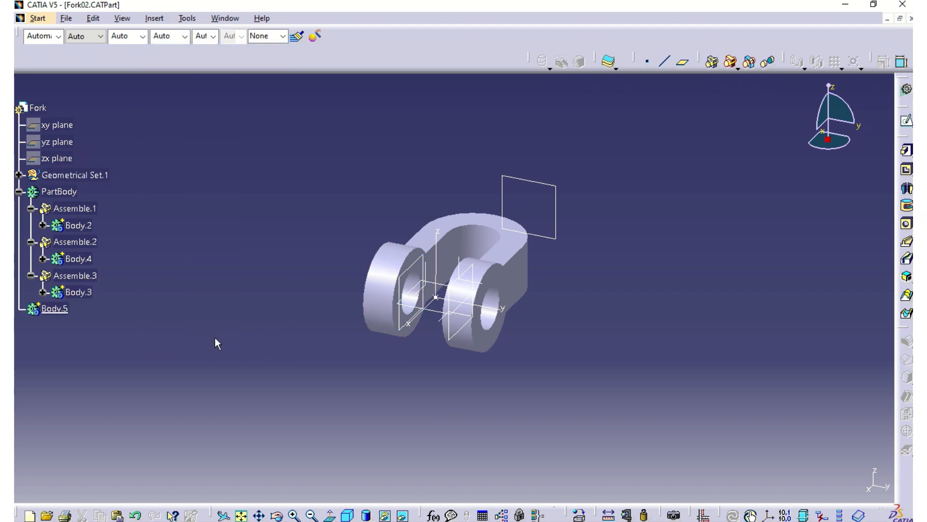
{"action": "left_click", "coordinate": [450, 288]}
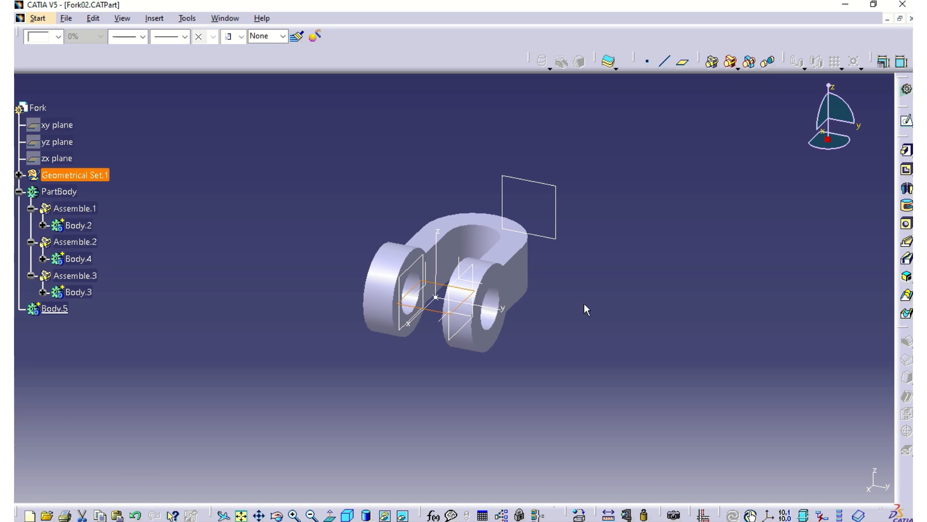
{"action": "left_click", "coordinate": [906, 123]}
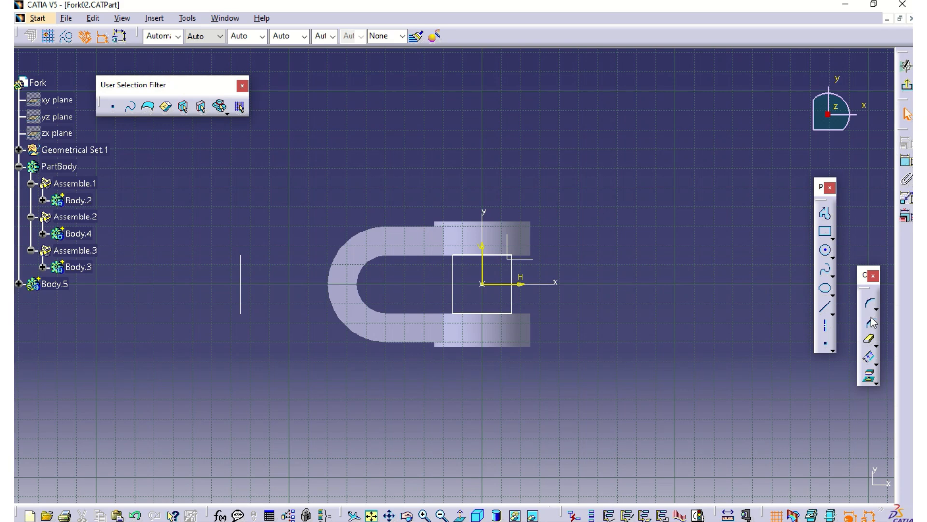
Step: Sketch a horizontal rectangle about 107 mm long and 23 mm high, beyond the closed end of the U-shaped pad
{"action": "left_click", "coordinate": [826, 231]}
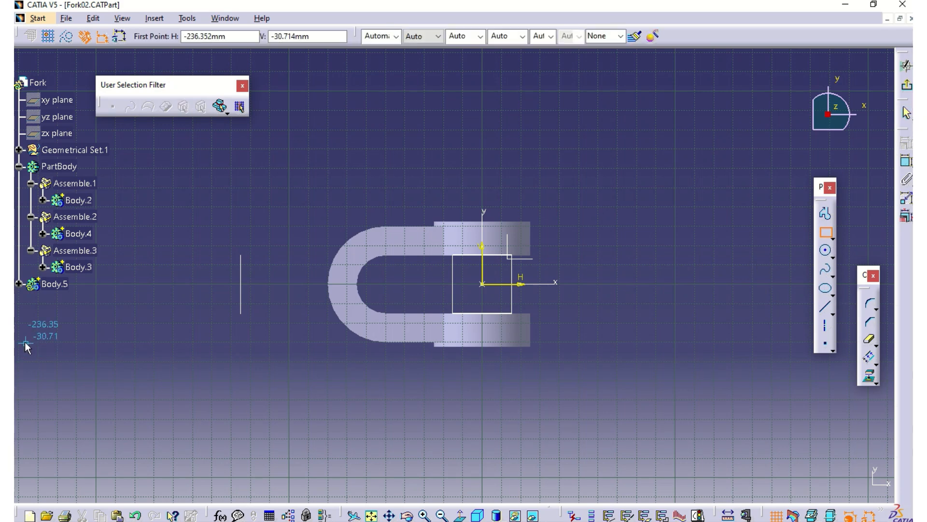
{"action": "left_click", "coordinate": [88, 297]}
{"action": "left_click", "coordinate": [296, 344]}
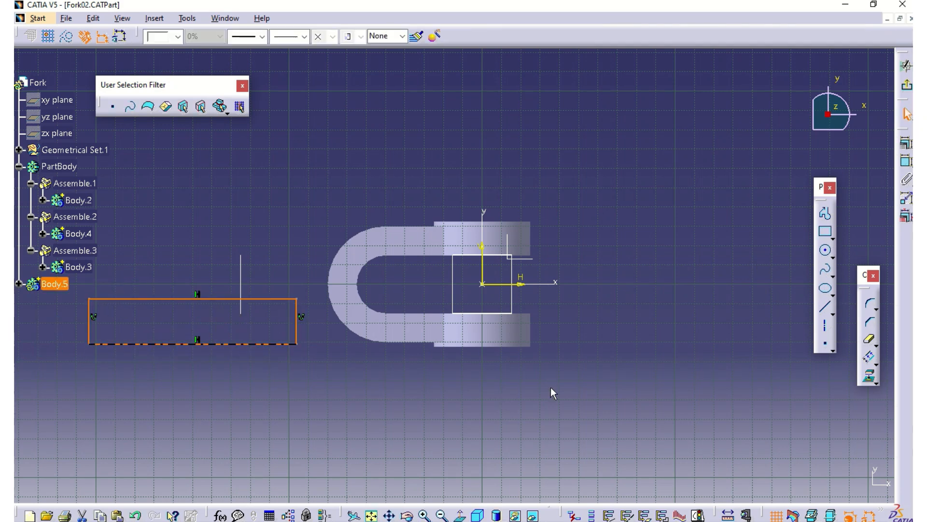
{"action": "left_click", "coordinate": [555, 377]}
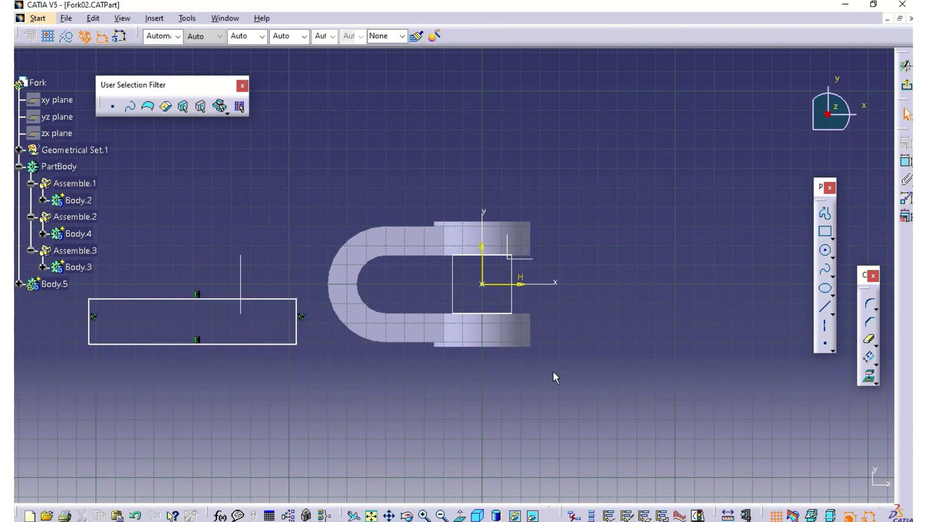
Step: Hide the rectangle's four parallelism constraints under Sketch.4 and collapse the sketch in the specification tree
{"action": "left_click", "coordinate": [19, 284]}
{"action": "left_click", "coordinate": [31, 300]}
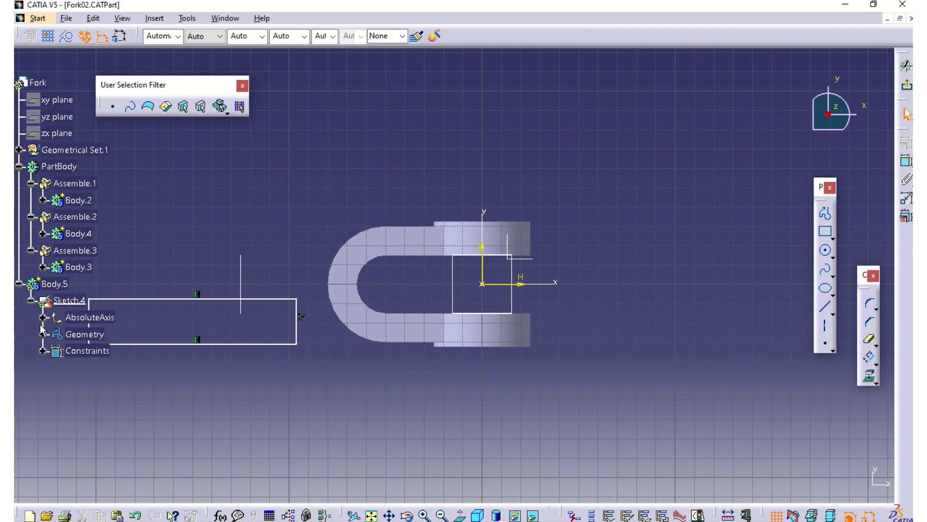
{"action": "left_click", "coordinate": [43, 350]}
{"action": "left_click", "coordinate": [106, 368]}
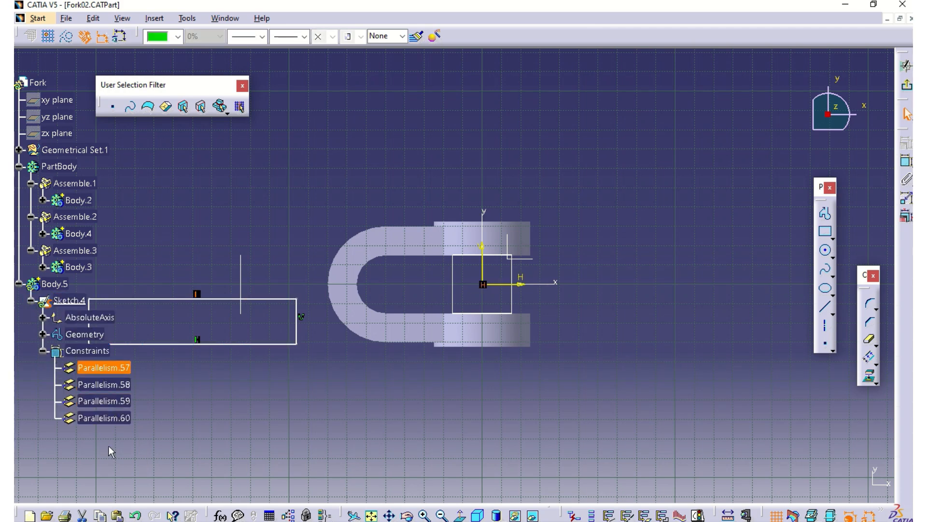
{"action": "left_click", "coordinate": [115, 418], "text": "shift"}
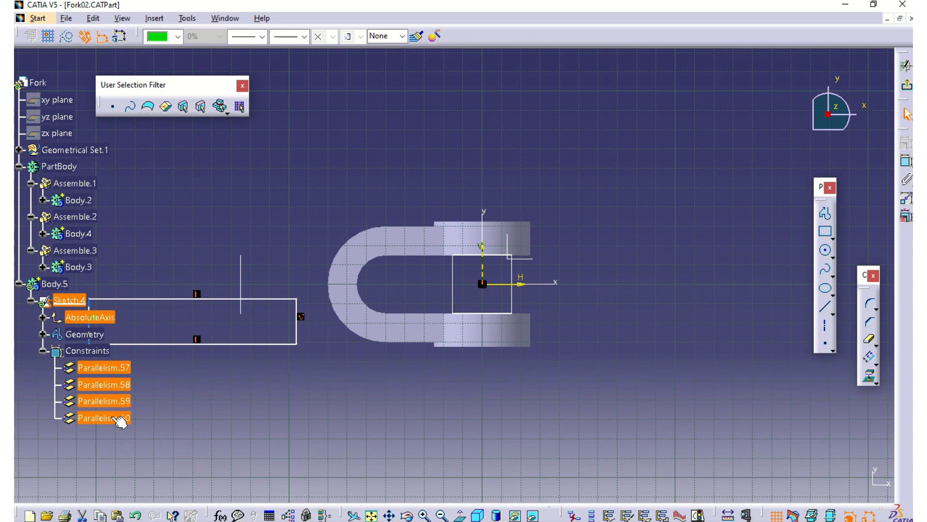
{"action": "key", "text": "space"}
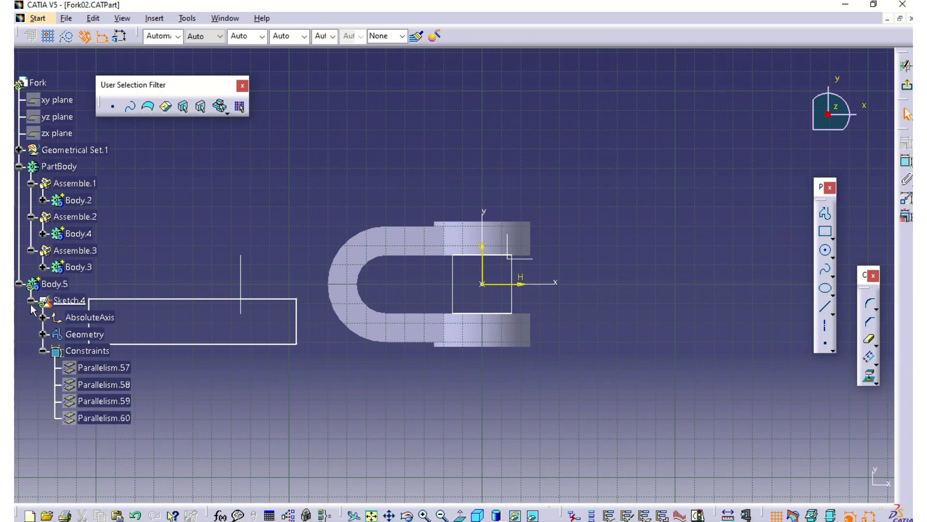
{"action": "left_click", "coordinate": [30, 300]}
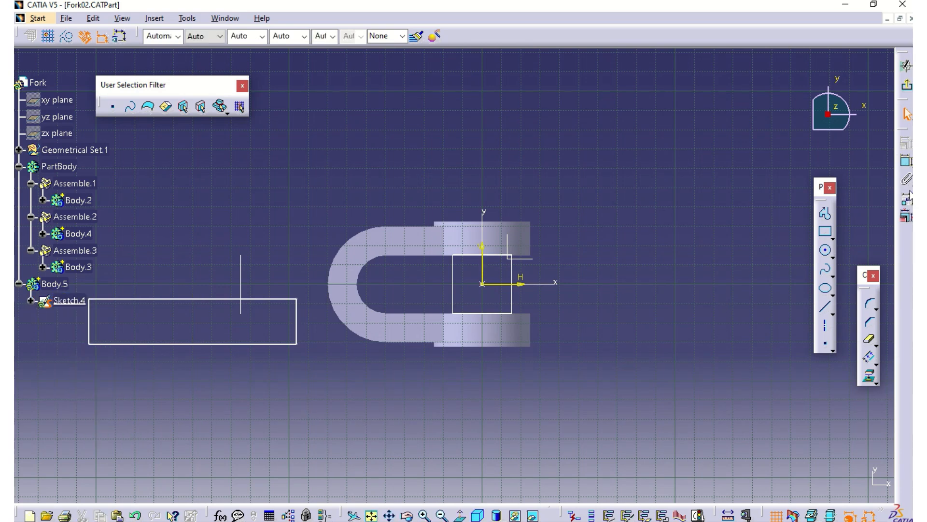
Step: Dimension the distance between the rectangle's two long edges and set it to 15 mm
{"action": "left_click", "coordinate": [906, 163]}
{"action": "left_click", "coordinate": [253, 344]}
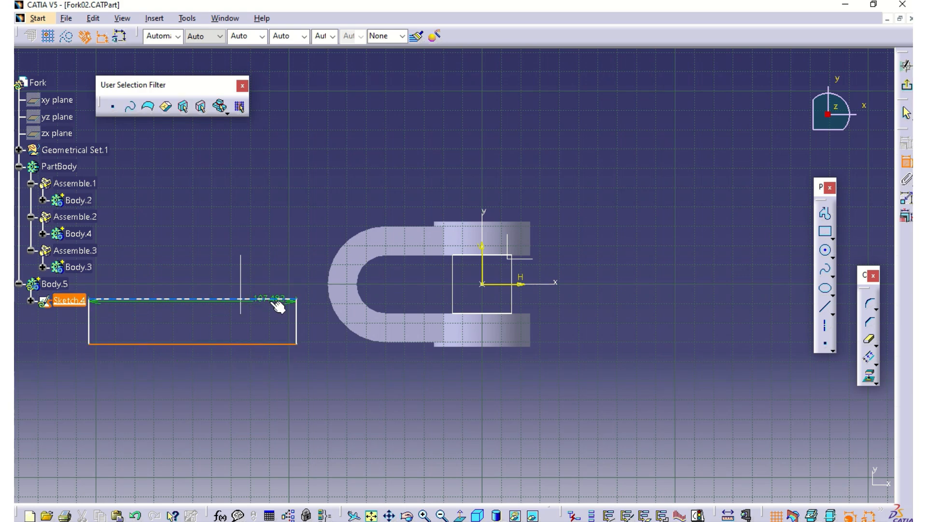
{"action": "left_click", "coordinate": [279, 299]}
{"action": "double_click", "coordinate": [333, 402]}
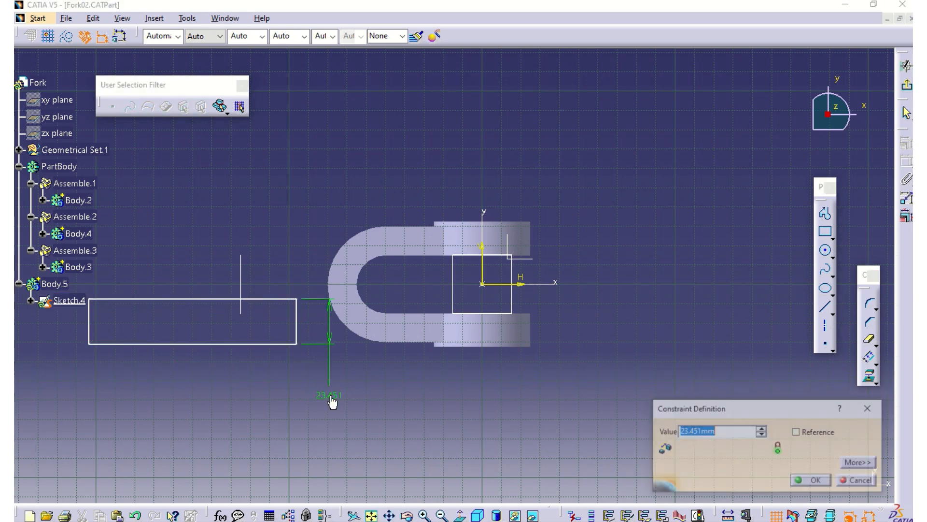
{"action": "type", "text": "15"}
{"action": "key", "text": "Return"}
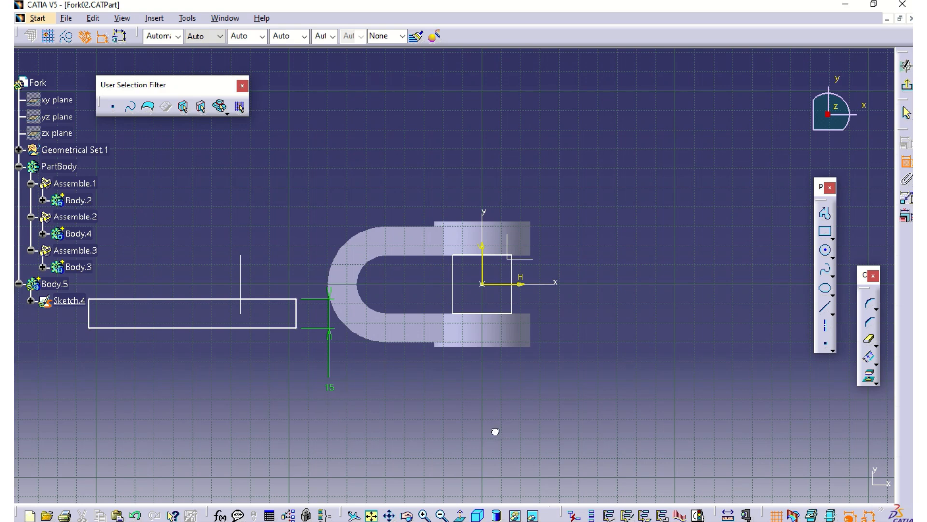
Step: Dimension the rectangle's outer end edge from the vertical axis and set the distance to 125 mm
{"action": "left_click", "coordinate": [90, 319]}
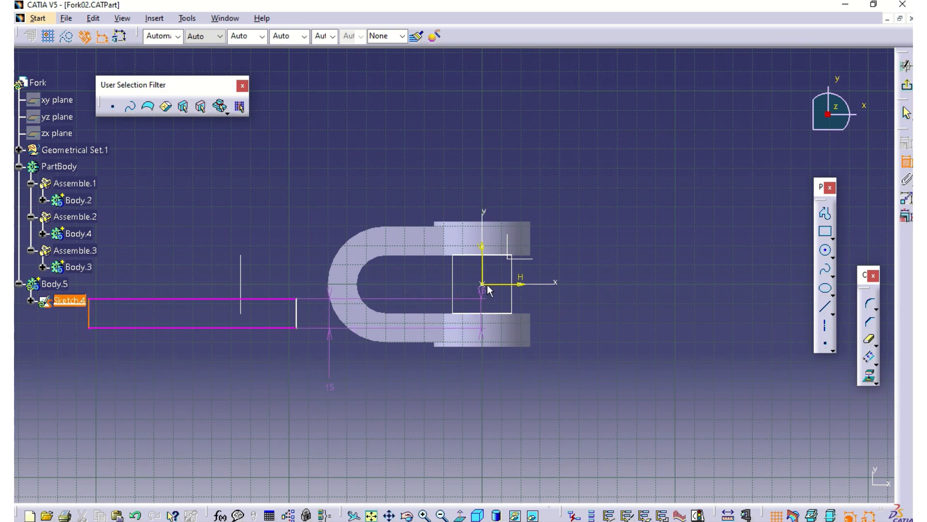
{"action": "left_click", "coordinate": [484, 211]}
{"action": "left_click", "coordinate": [436, 159]}
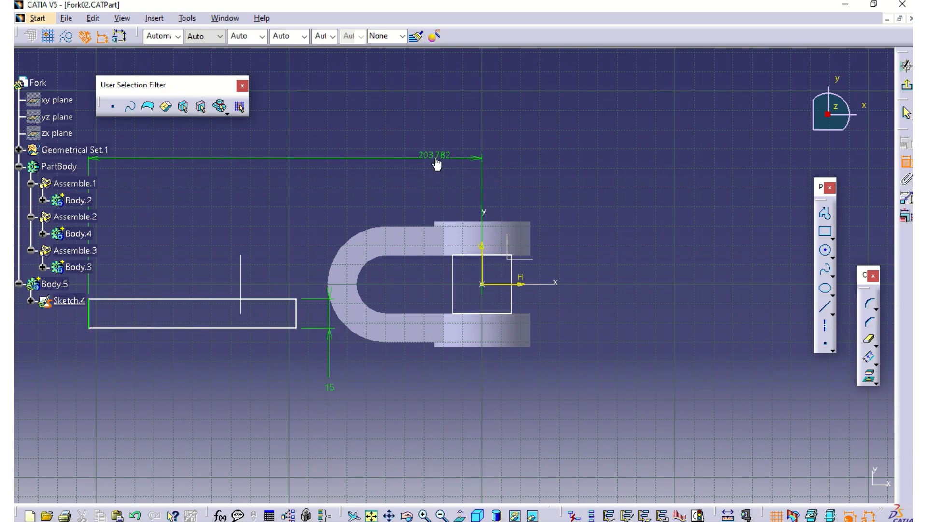
{"action": "double_click", "coordinate": [436, 161]}
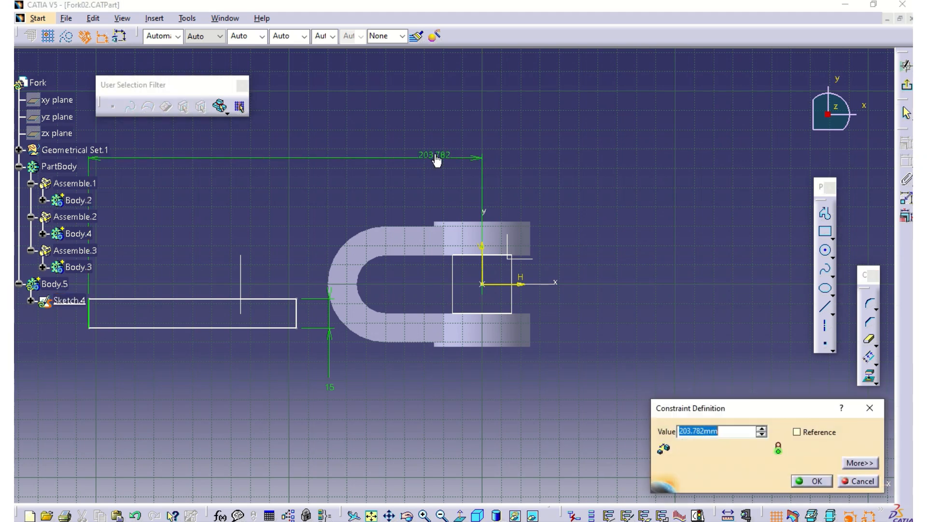
{"action": "type", "text": "125"}
{"action": "key", "text": "Return"}
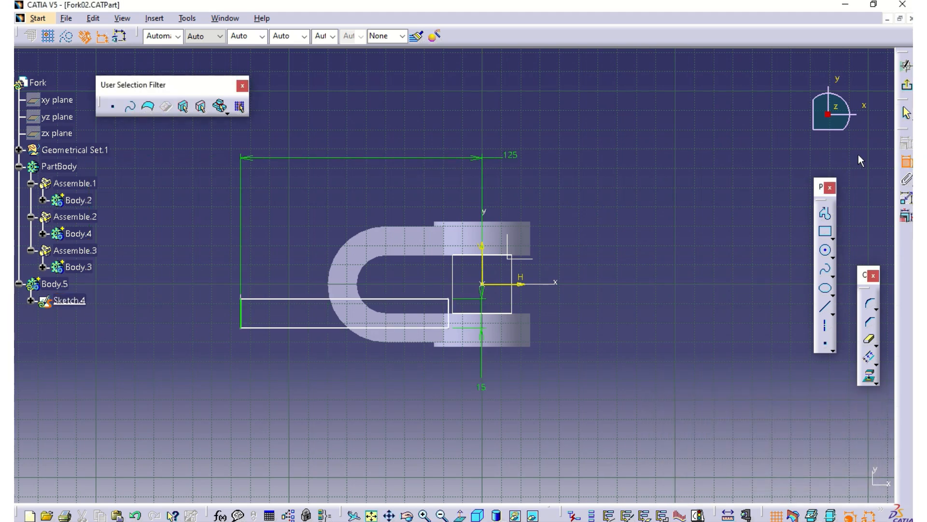
Step: Dimension the rectangle's lower long edge and set its length to 75 mm
{"action": "left_click", "coordinate": [369, 328]}
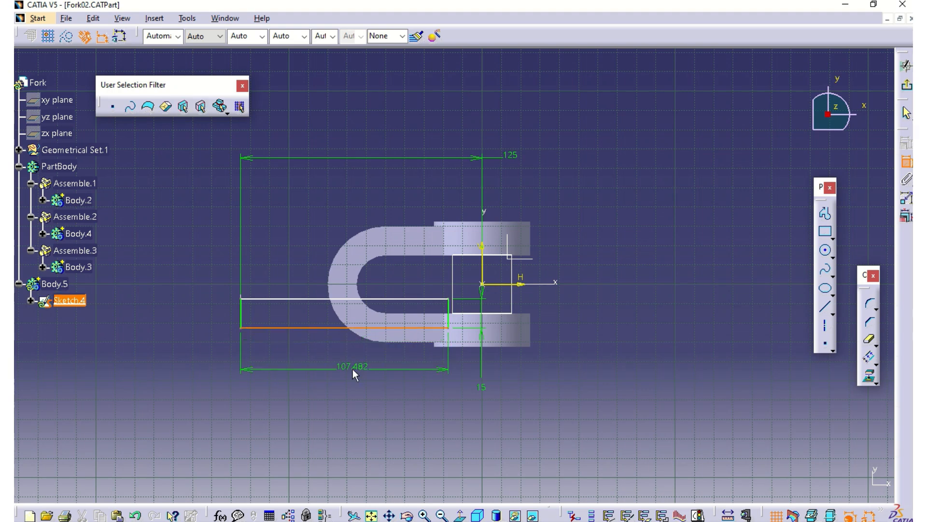
{"action": "left_click", "coordinate": [352, 371]}
{"action": "double_click", "coordinate": [353, 370]}
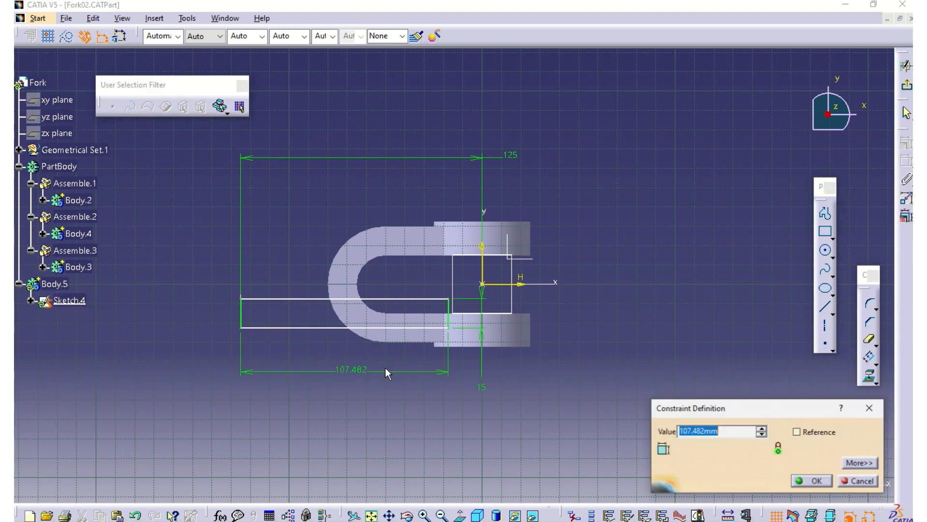
{"action": "type", "text": "75"}
{"action": "key", "text": "Return"}
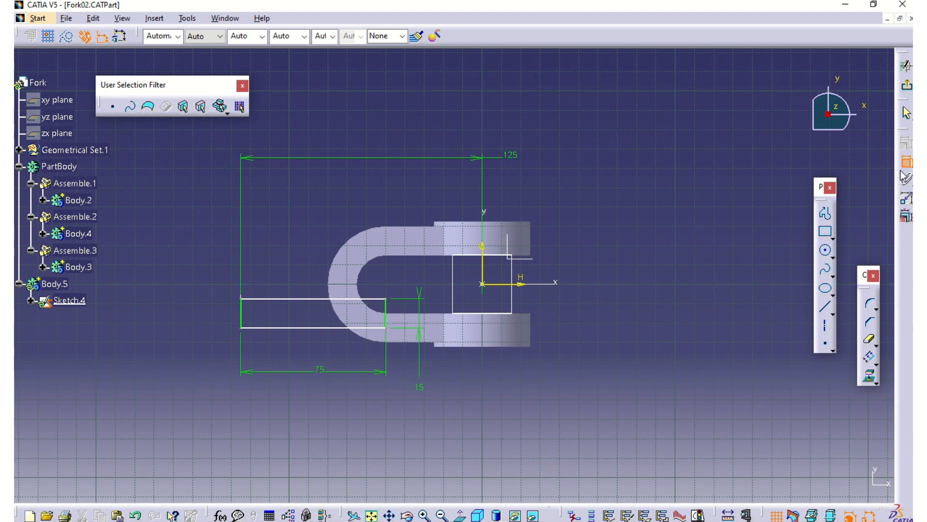
Step: Hide the origin, HDirection and VDirection of Sketch.4's absolute axis and collapse the sketch in the specification tree
{"action": "left_click", "coordinate": [387, 320]}
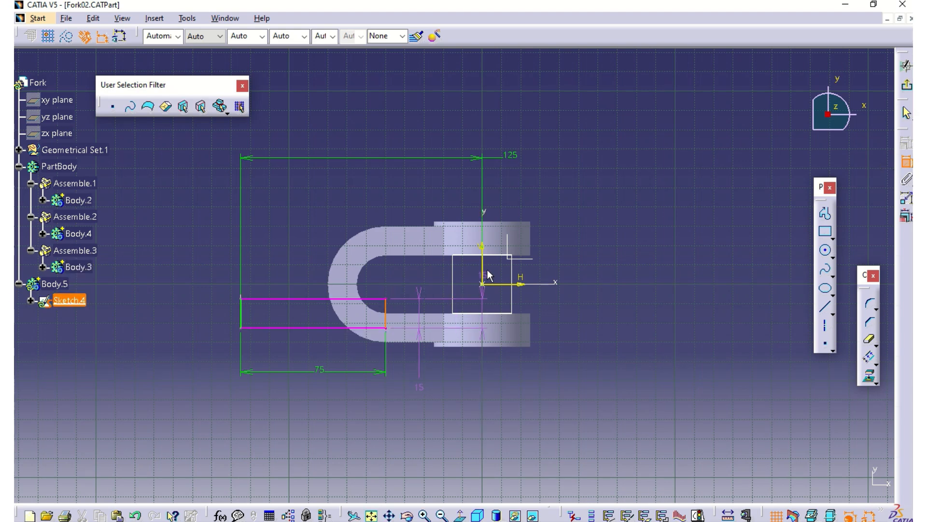
{"action": "left_click", "coordinate": [30, 300]}
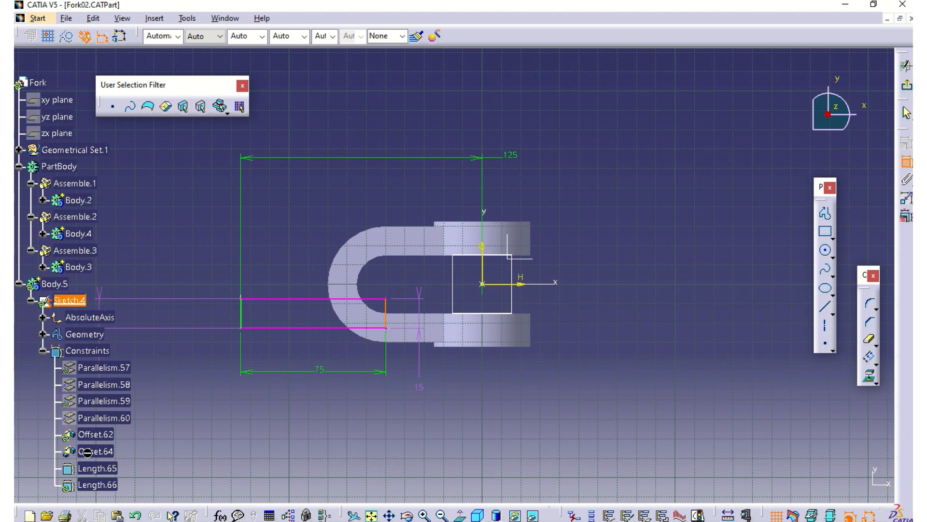
{"action": "key", "text": "Escape"}
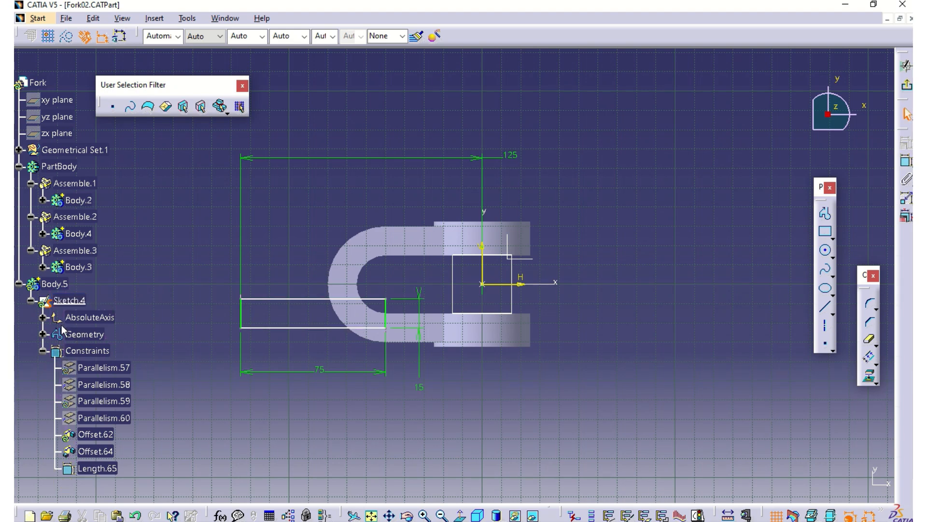
{"action": "left_click", "coordinate": [43, 317]}
{"action": "left_click", "coordinate": [99, 335]}
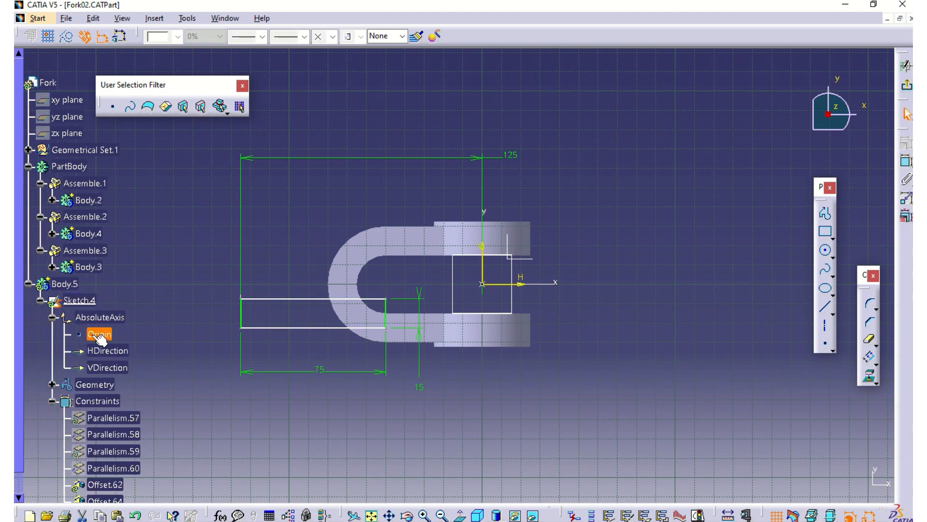
{"action": "left_click", "coordinate": [109, 368], "text": "shift"}
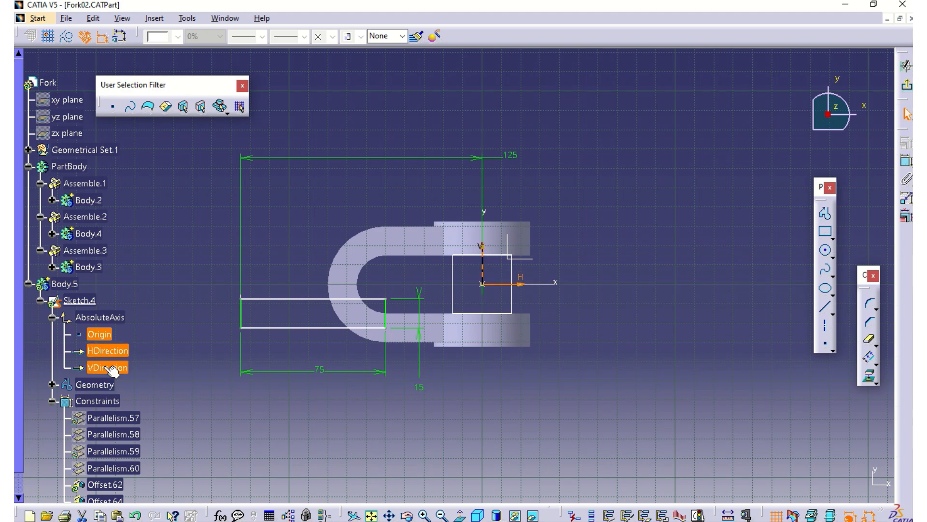
{"action": "key", "text": "Escape"}
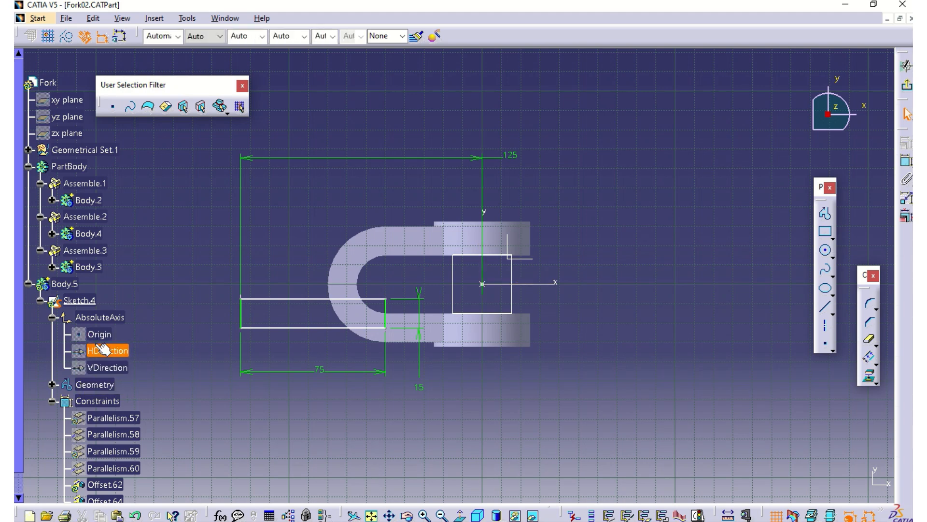
{"action": "left_click", "coordinate": [40, 300]}
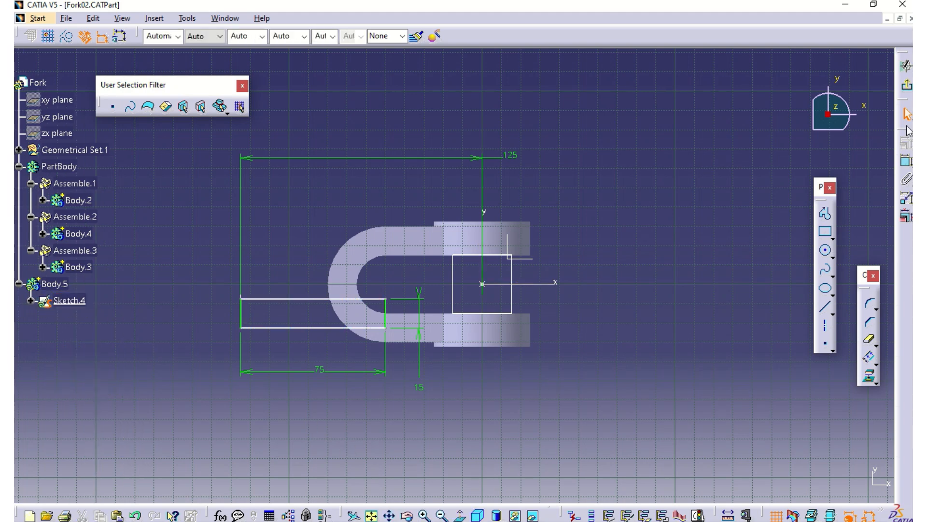
Step: Try to dimension the rectangle's inner end edge, and undo the added dimension
{"action": "left_click", "coordinate": [906, 161]}
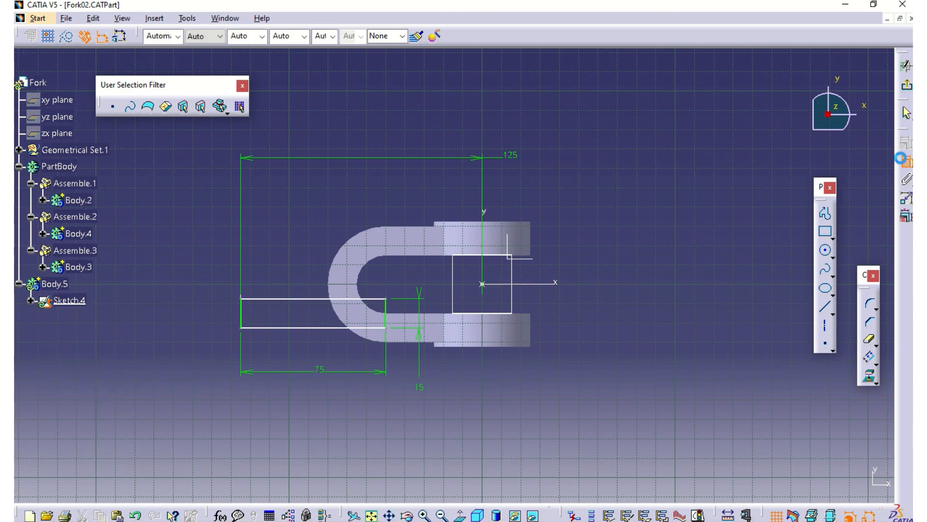
{"action": "left_click", "coordinate": [388, 314]}
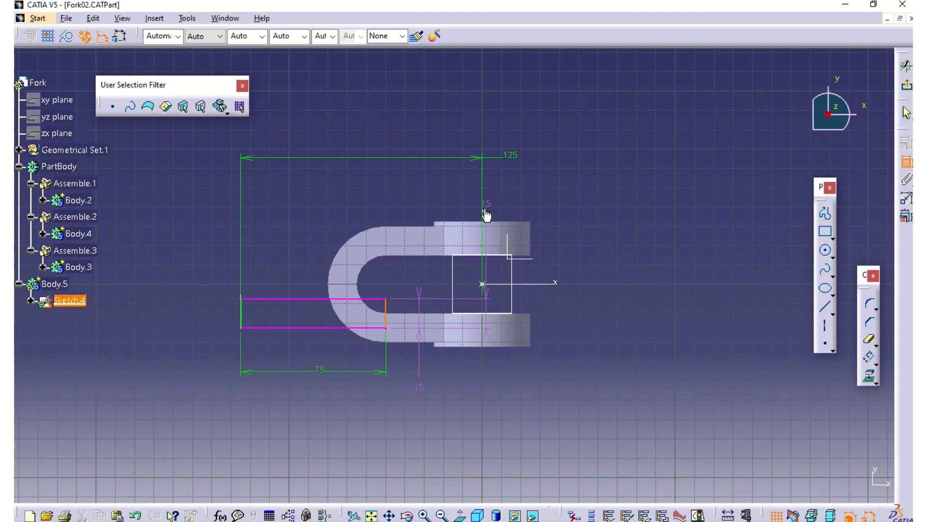
{"action": "key", "text": "Escape"}
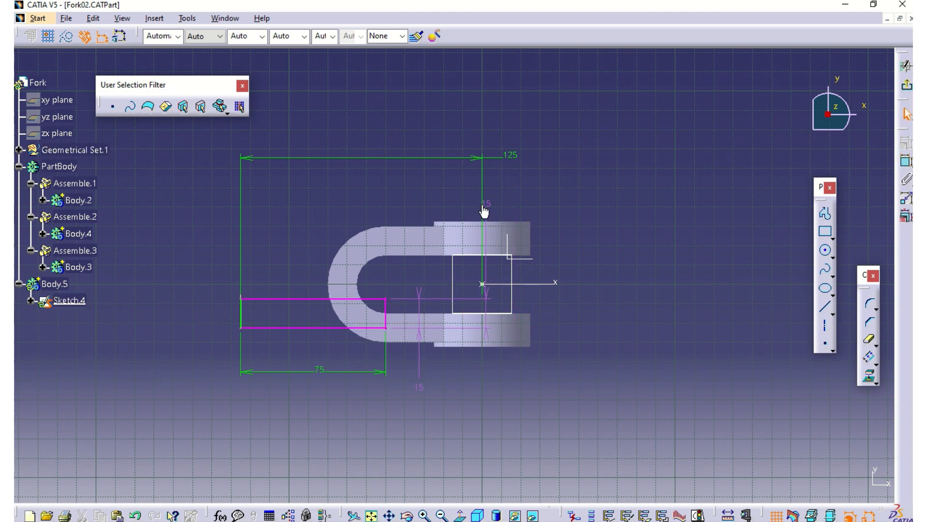
{"action": "key", "text": "ctrl+z"}
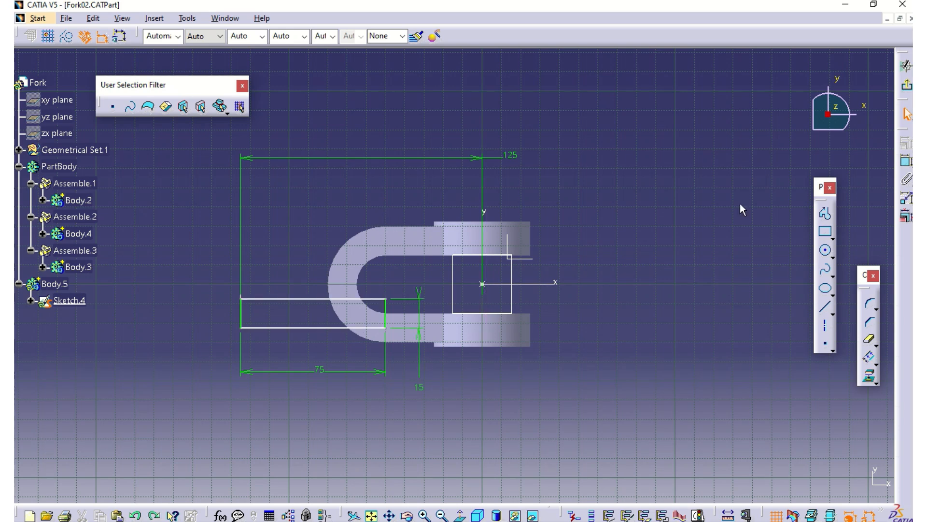
Step: Try to dimension the rectangle's inner end edge from the vertical axis, and delete the added dimension
{"action": "left_click", "coordinate": [906, 161]}
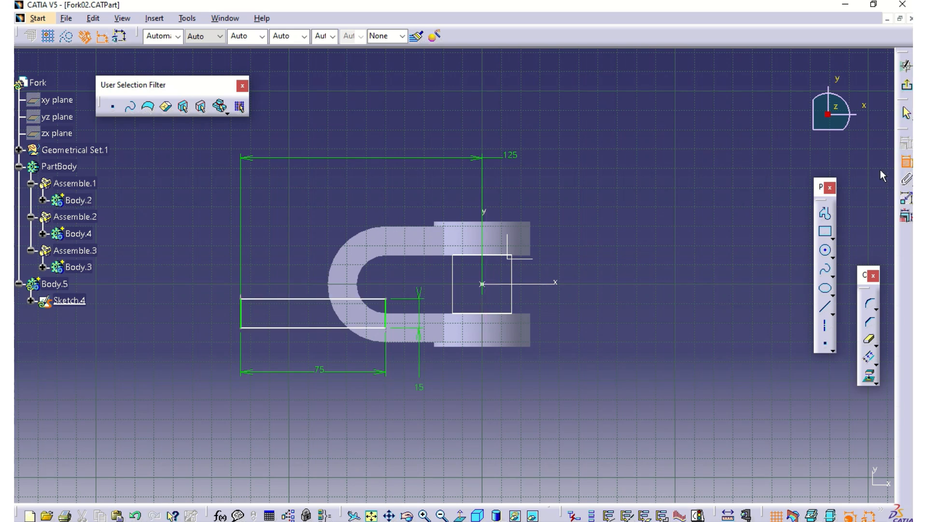
{"action": "left_click", "coordinate": [385, 314]}
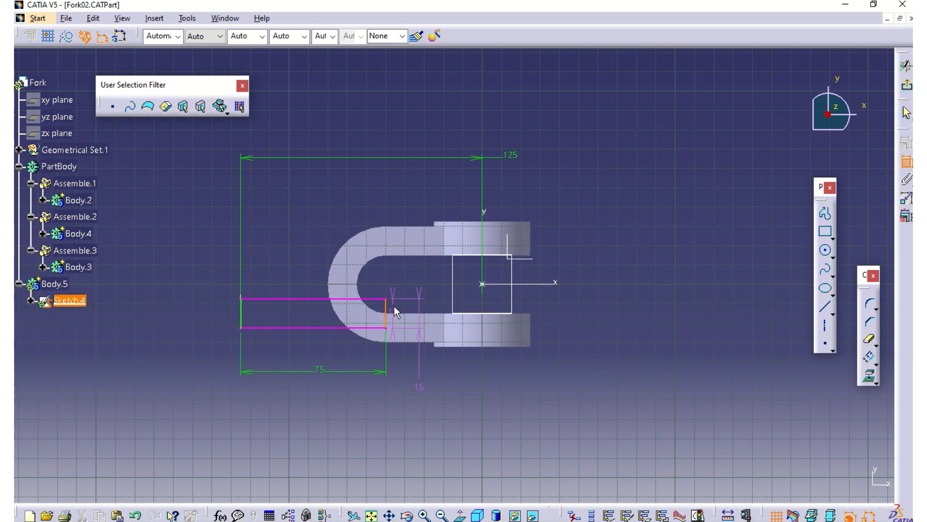
{"action": "left_click", "coordinate": [487, 213]}
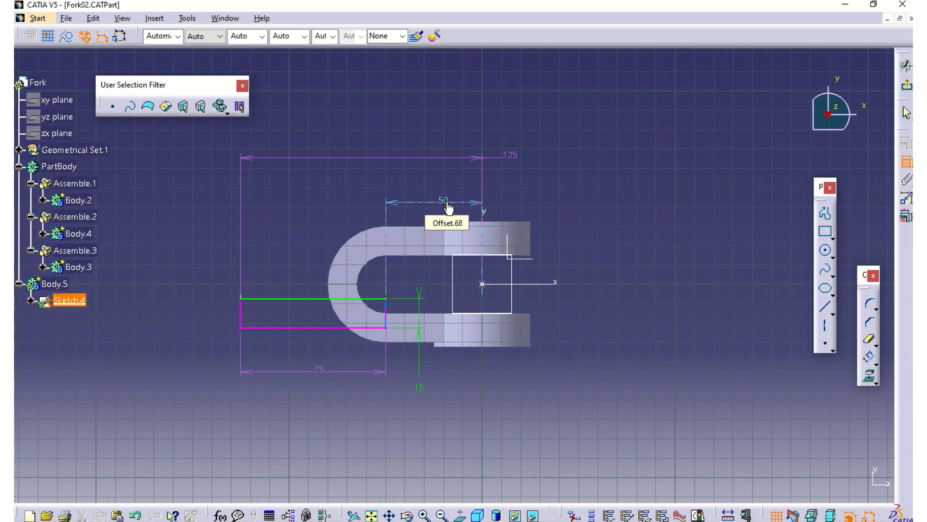
{"action": "left_click", "coordinate": [445, 202]}
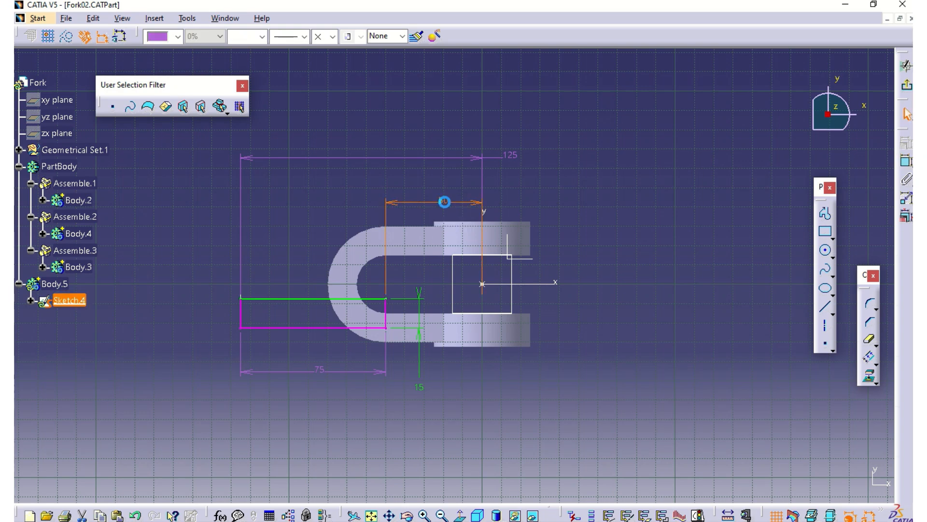
{"action": "key", "text": "Delete"}
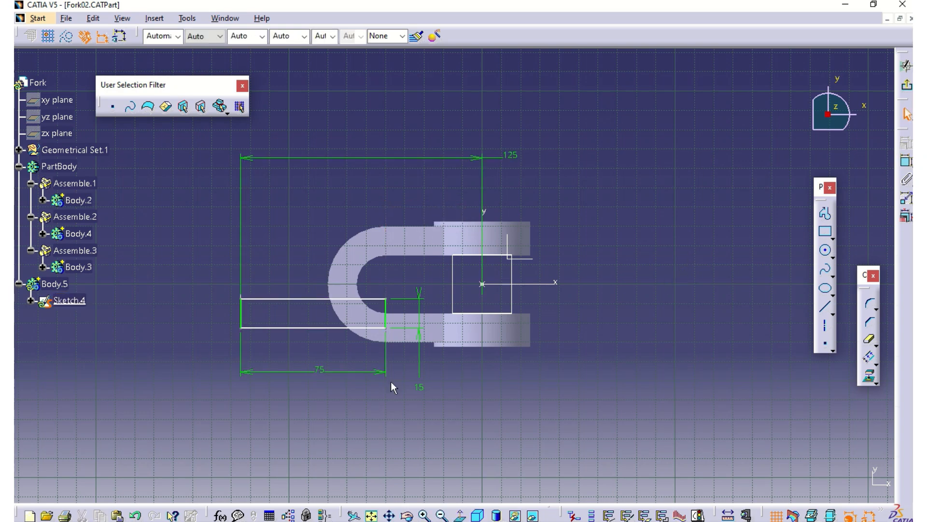
{"action": "left_click", "coordinate": [322, 371]}
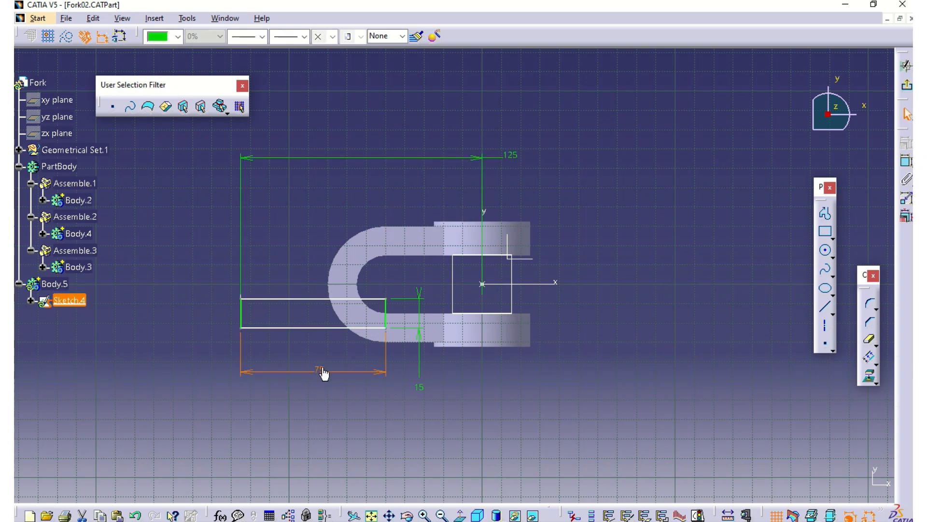
{"action": "left_click", "coordinate": [533, 394]}
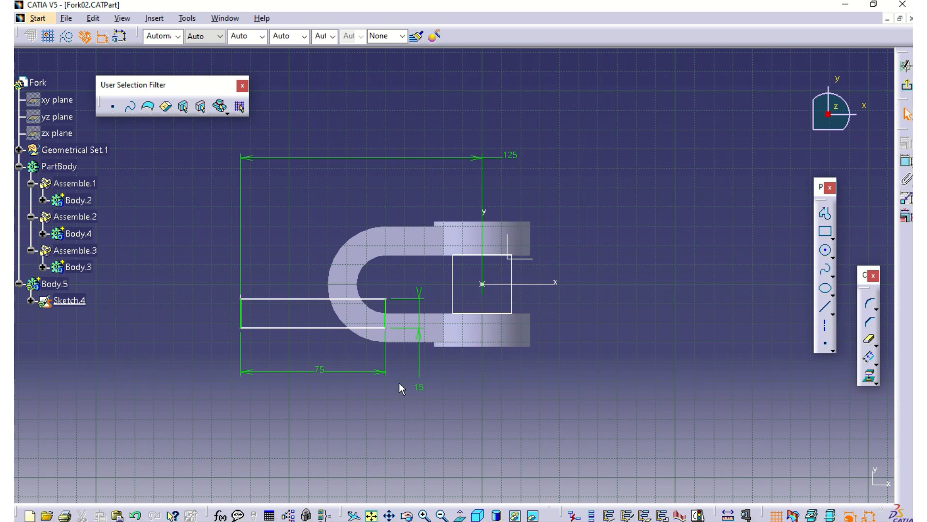
{"action": "left_click", "coordinate": [420, 389]}
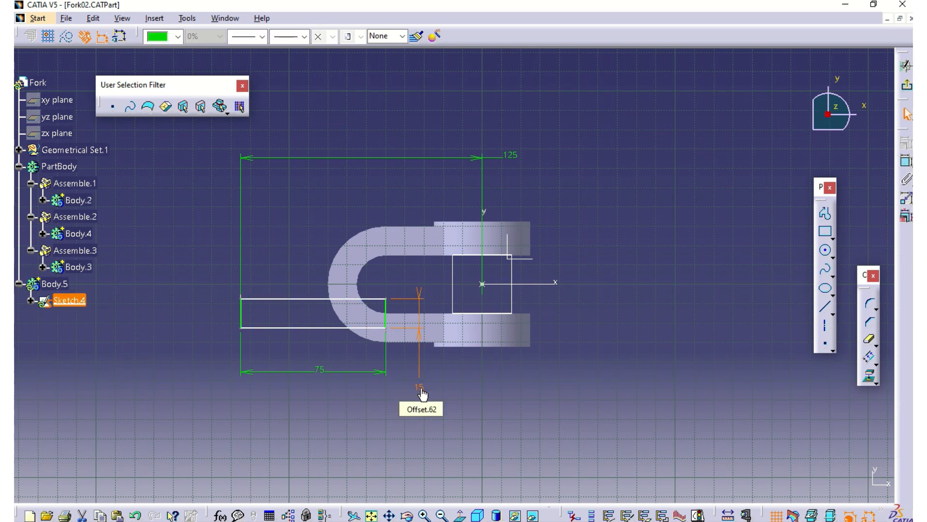
{"action": "left_click", "coordinate": [676, 353]}
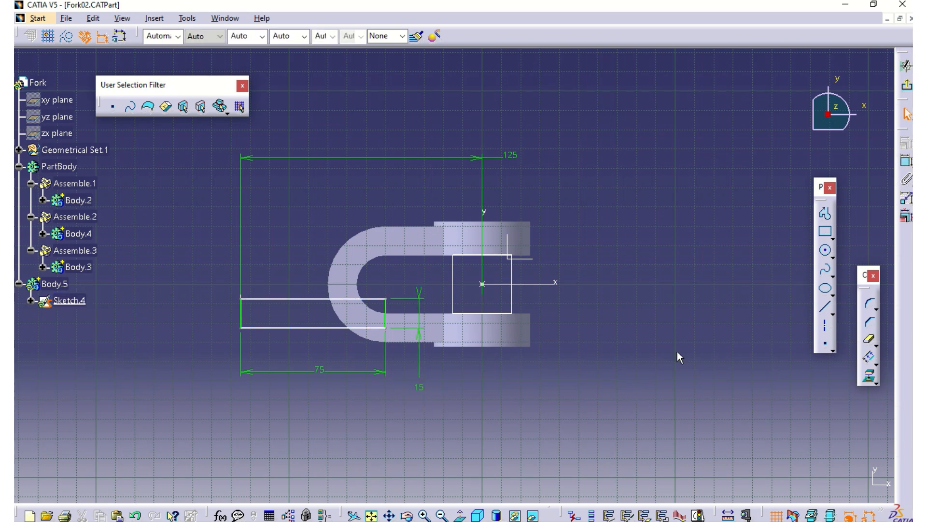
Step: Constrain the rectangle's upper long edge to be coincident with the sketch's horizontal axis
{"action": "left_click", "coordinate": [907, 163]}
{"action": "left_click", "coordinate": [306, 300]}
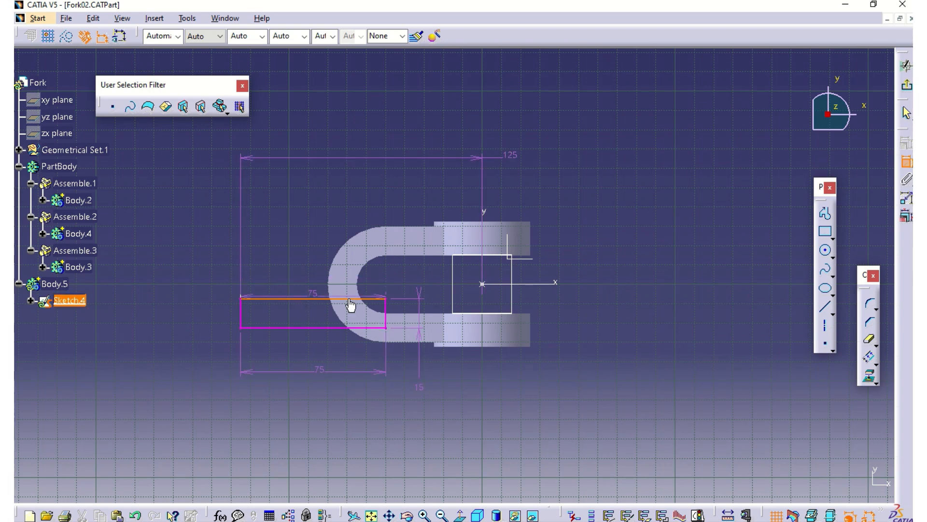
{"action": "left_click", "coordinate": [557, 285]}
{"action": "right_click", "coordinate": [621, 340]}
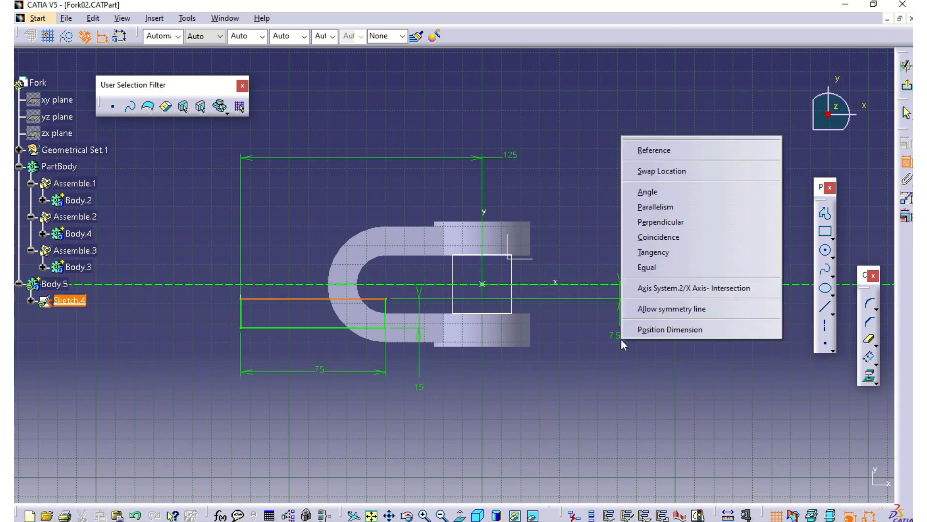
{"action": "left_click", "coordinate": [676, 237]}
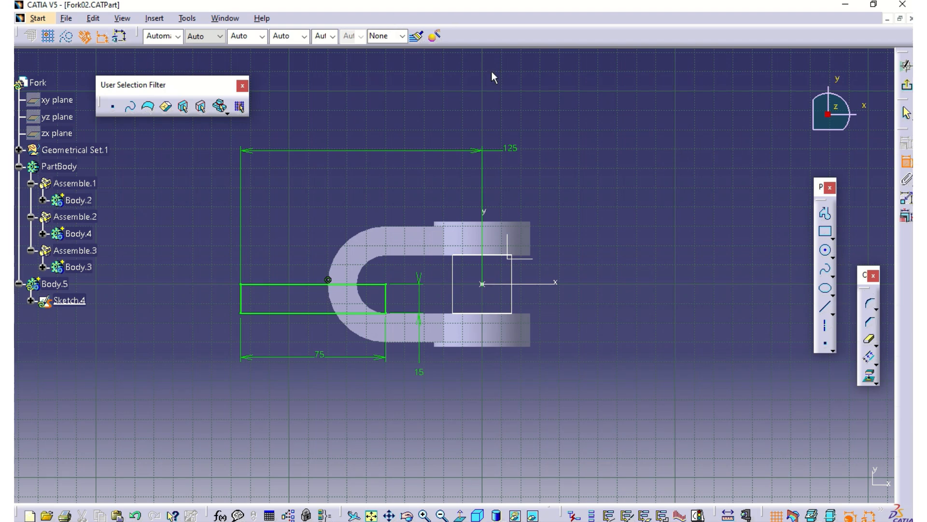
Step: Draw a horizontal axis line along the sketch's horizontal axis, extending past both the rectangle and the fork eyes
{"action": "left_click", "coordinate": [826, 326]}
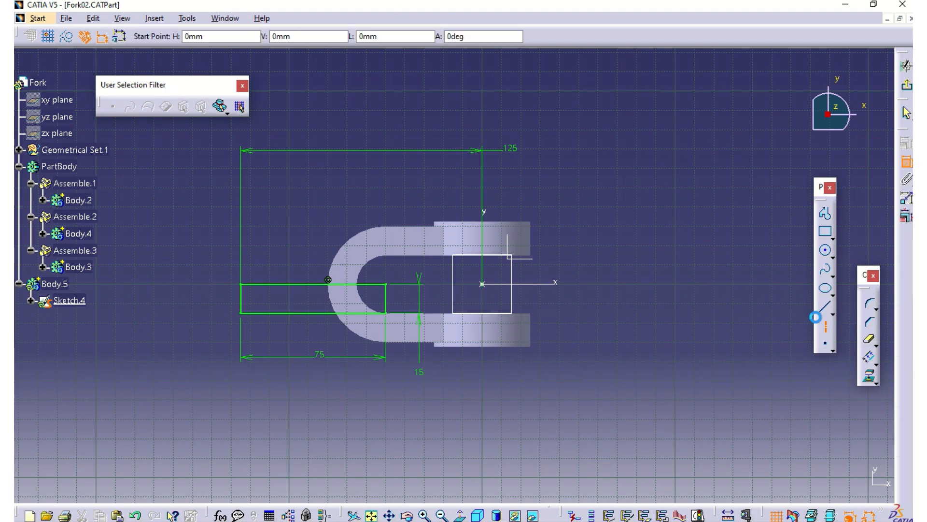
{"action": "left_click", "coordinate": [667, 284]}
{"action": "left_click", "coordinate": [164, 284]}
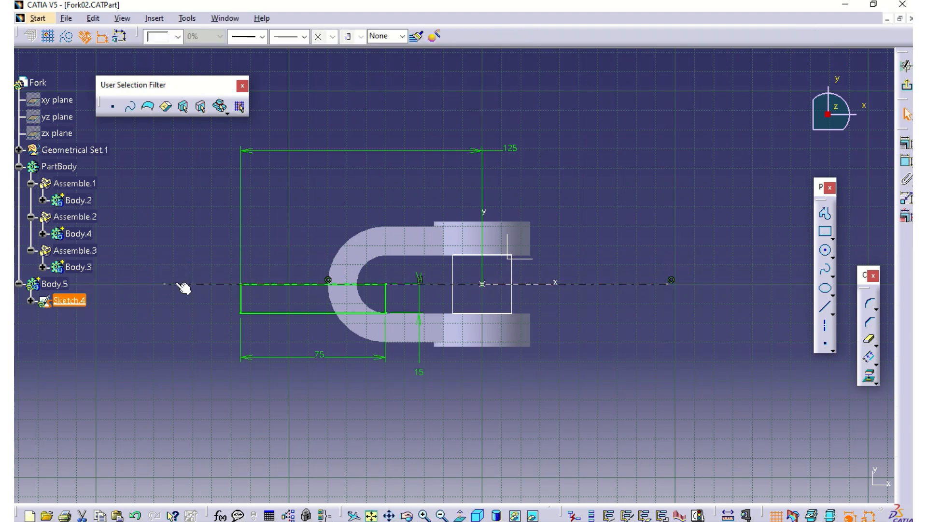
Step: Exit the sketch and revolve Sketch.4 through 360 degrees about its sketch axis with the Shaft command
{"action": "left_click", "coordinate": [906, 88]}
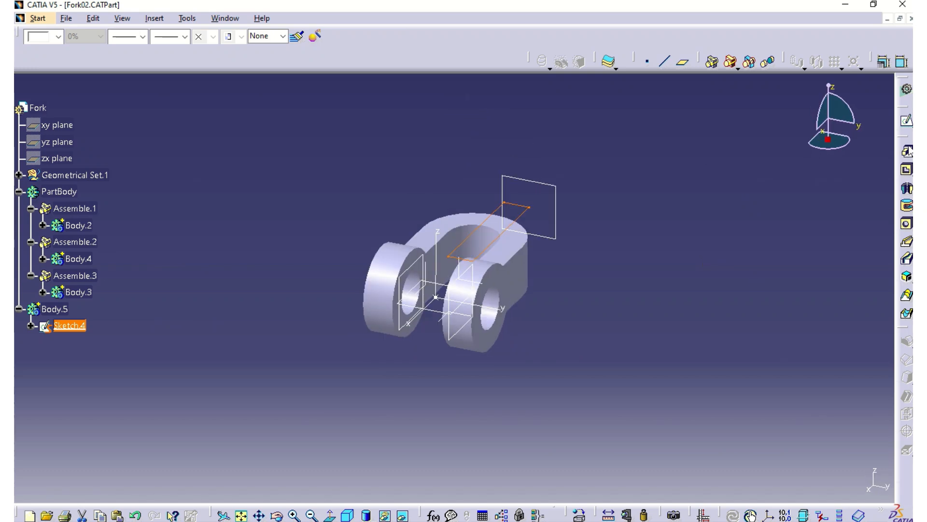
{"action": "left_click", "coordinate": [907, 191]}
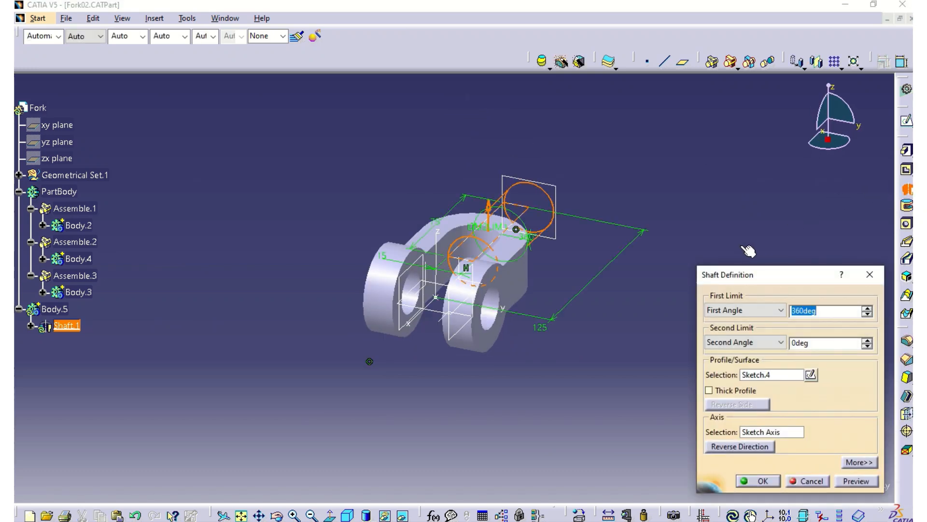
{"action": "left_click", "coordinate": [758, 481]}
{"action": "middle_click_drag", "start_coordinate": [673, 298], "coordinate": [565, 436]}
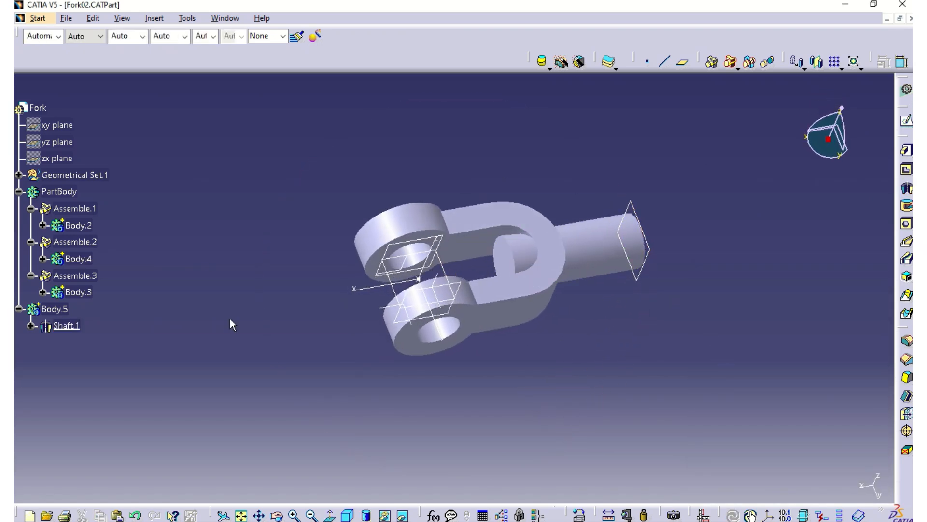
Step: Union trim Body.5 with PartBody, choosing the shank's inner end face as the face to remove
{"action": "left_click", "coordinate": [66, 311]}
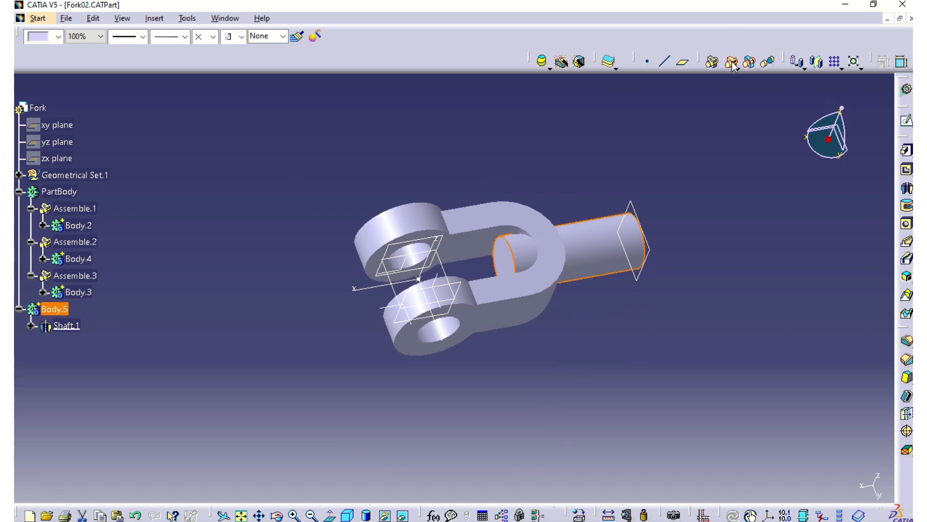
{"action": "left_click", "coordinate": [750, 65]}
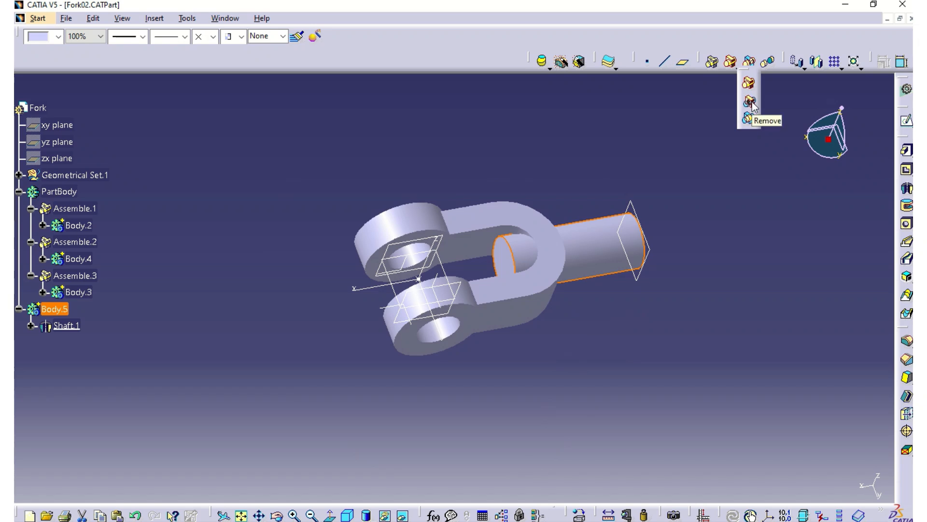
{"action": "left_click", "coordinate": [749, 61]}
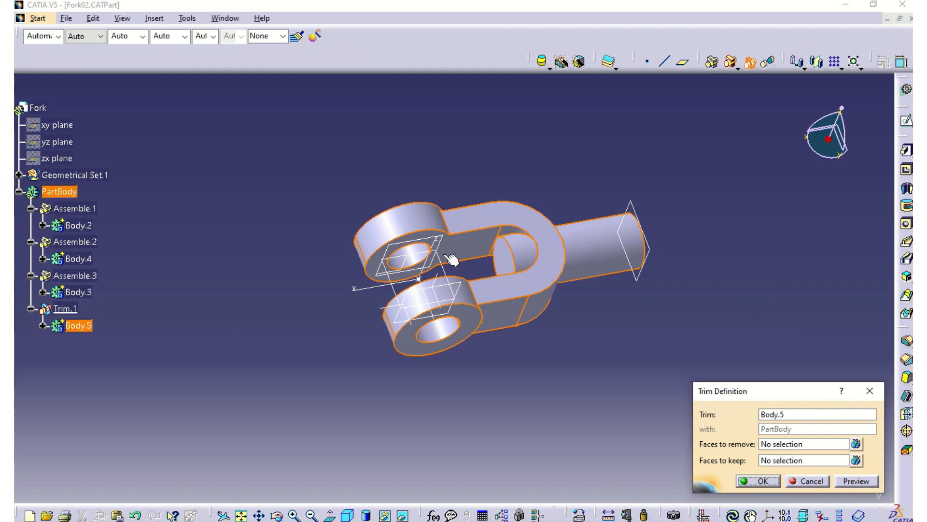
{"action": "left_click", "coordinate": [810, 445]}
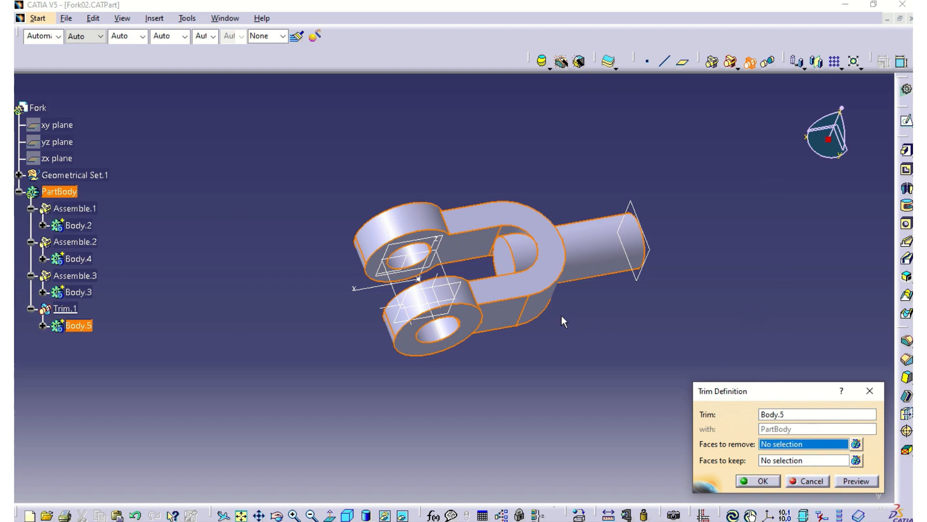
{"action": "left_click", "coordinate": [511, 261]}
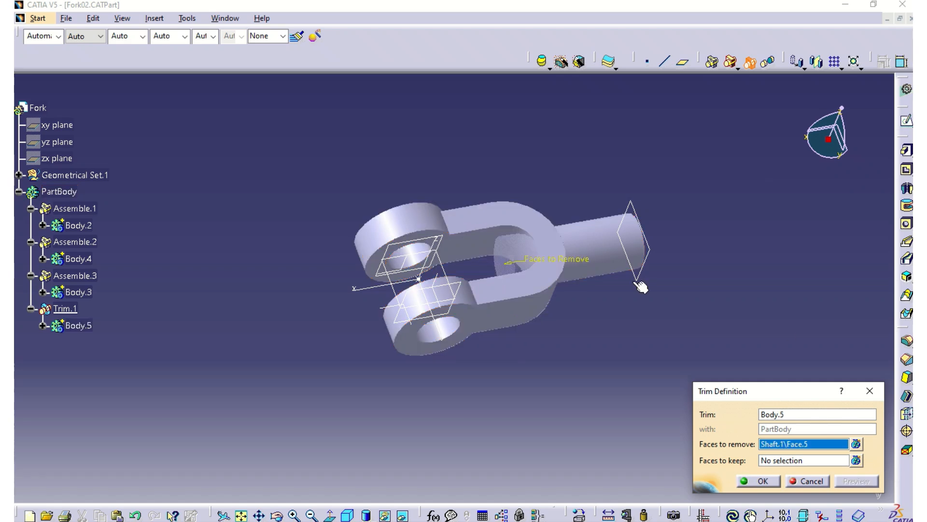
{"action": "left_click", "coordinate": [772, 486]}
Step: Expand Body.5 under the trim feature to inspect it, and undo the union trim
{"action": "middle_click_drag", "start_coordinate": [732, 337], "coordinate": [622, 335]}
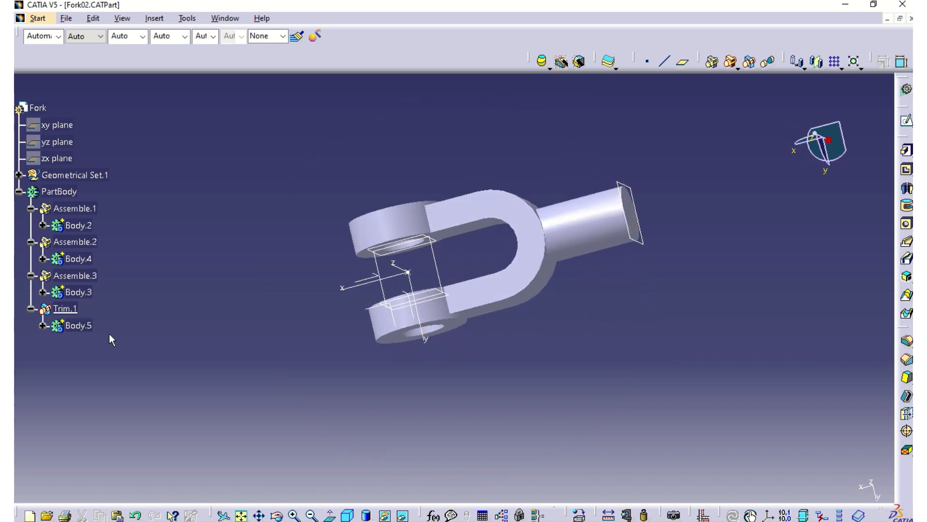
{"action": "left_click", "coordinate": [42, 325]}
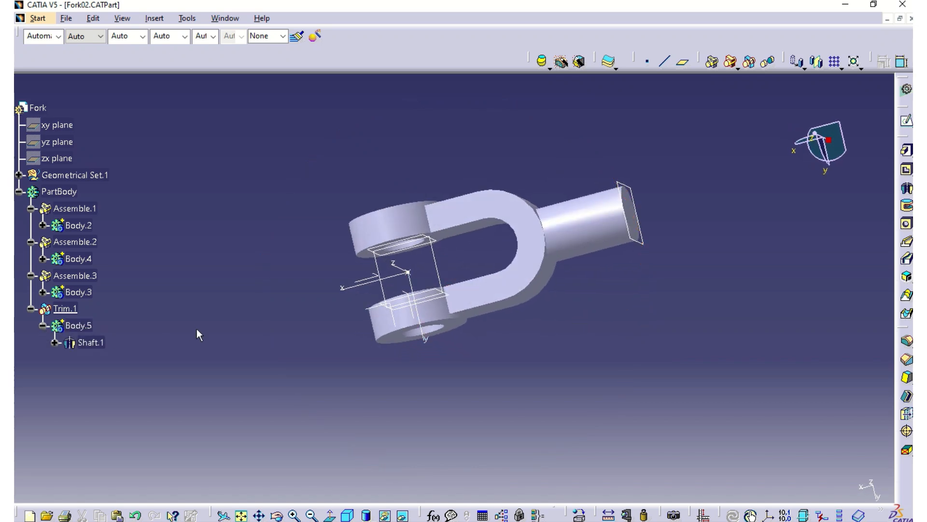
{"action": "key", "text": "ctrl+z"}
{"action": "key", "text": "ctrl+z"}
Step: Reopen Sketch.4 of the shank's shaft feature in Body.5 for editing
{"action": "left_click", "coordinate": [67, 325]}
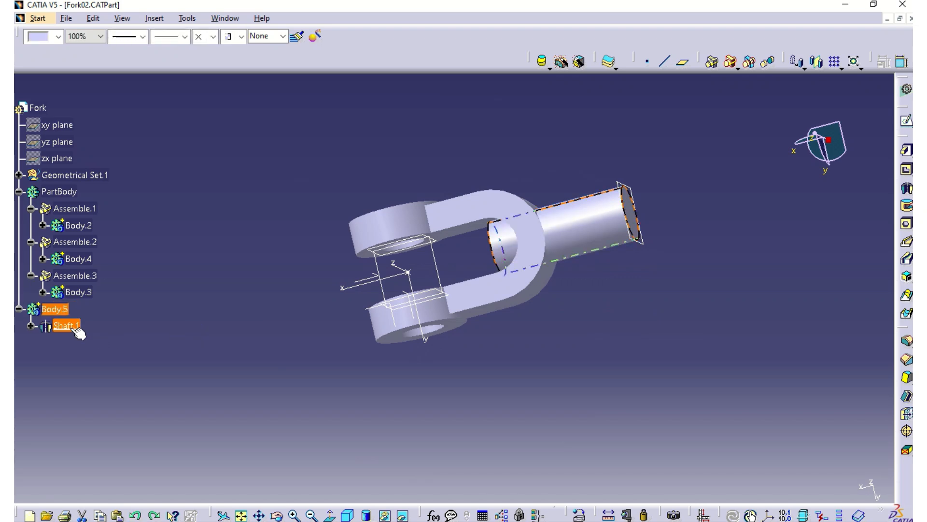
{"action": "left_click", "coordinate": [31, 326]}
{"action": "left_click", "coordinate": [70, 344]}
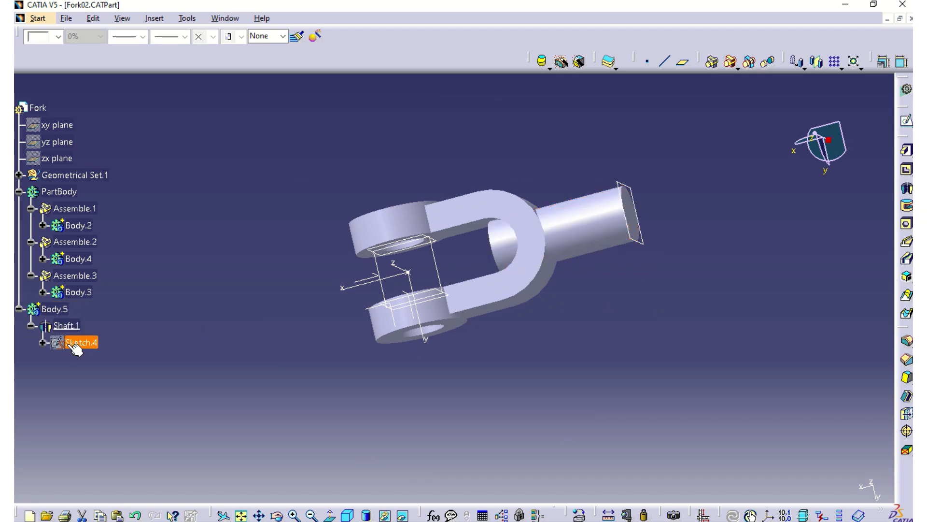
{"action": "right_click", "coordinate": [70, 343]}
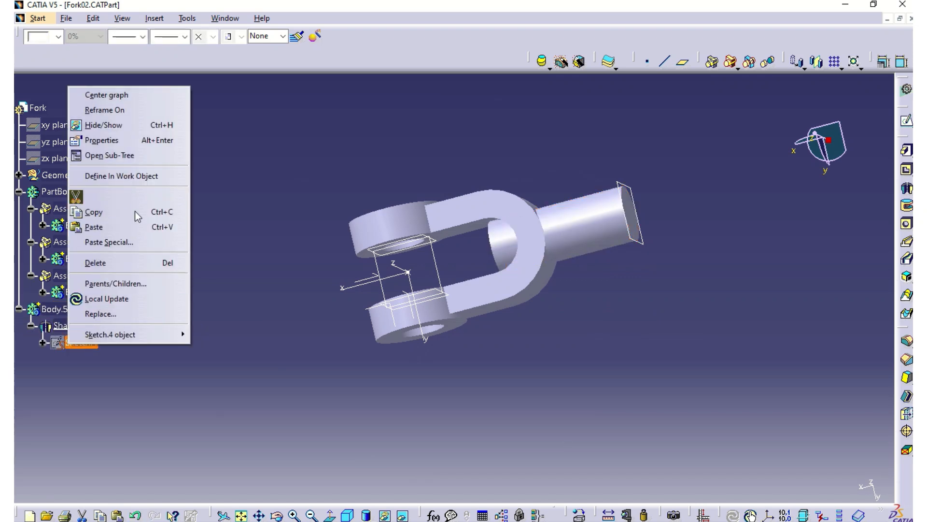
{"action": "mouse_move", "coordinate": [150, 333]}
{"action": "left_click", "coordinate": [225, 333]}
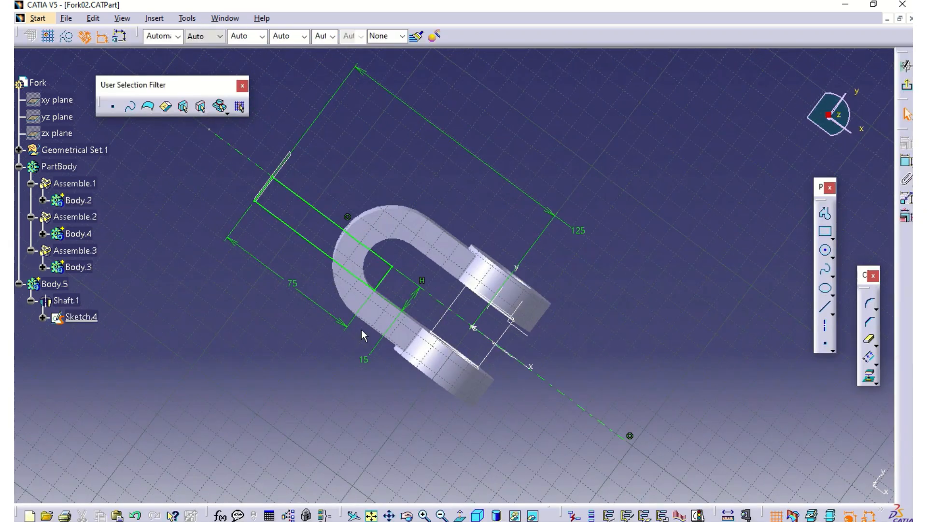
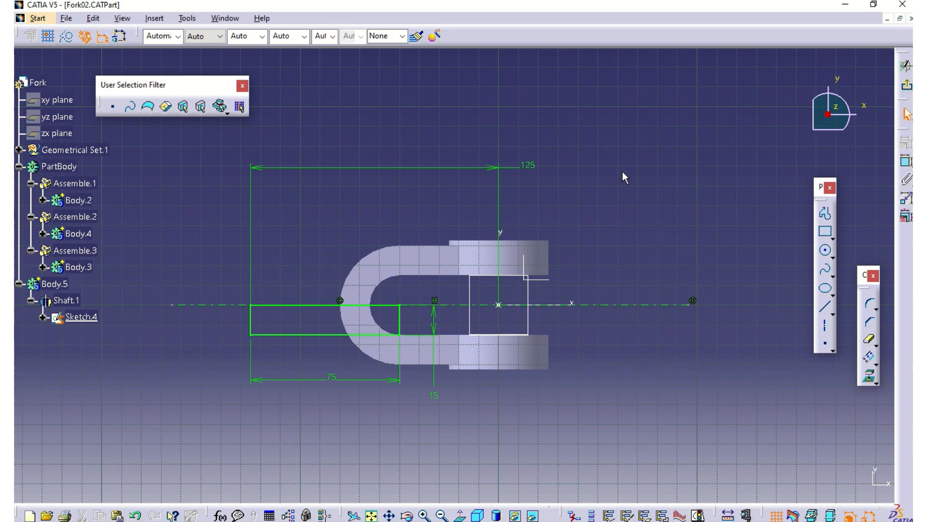
{"action": "double_click", "coordinate": [332, 378]}
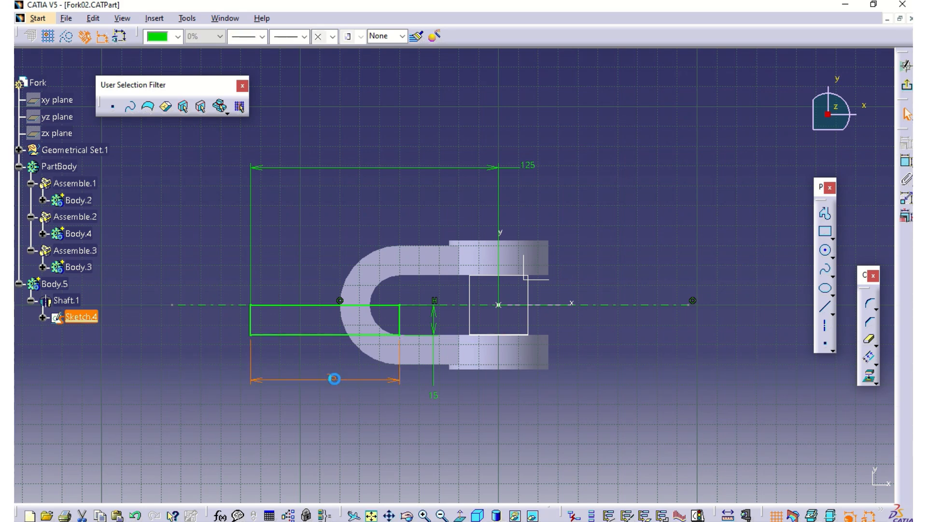
{"action": "left_click", "coordinate": [389, 400]}
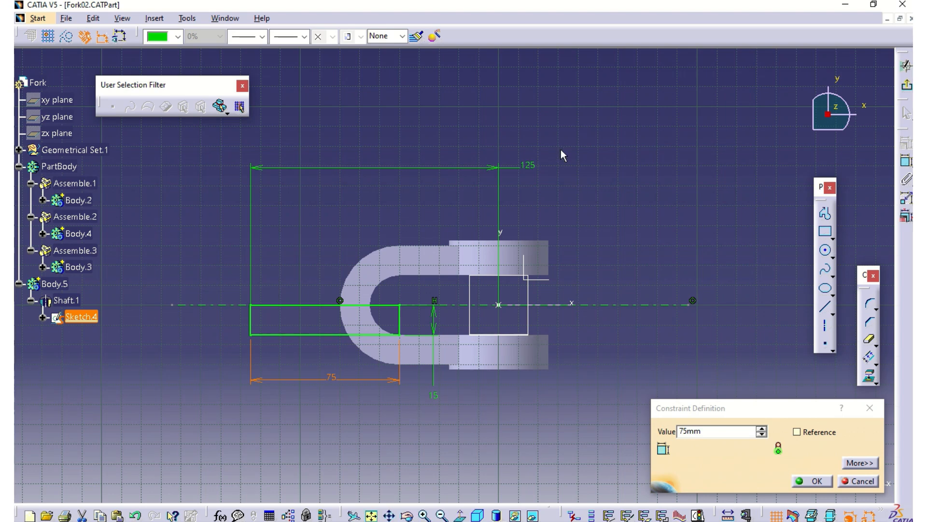
{"action": "left_click", "coordinate": [860, 481]}
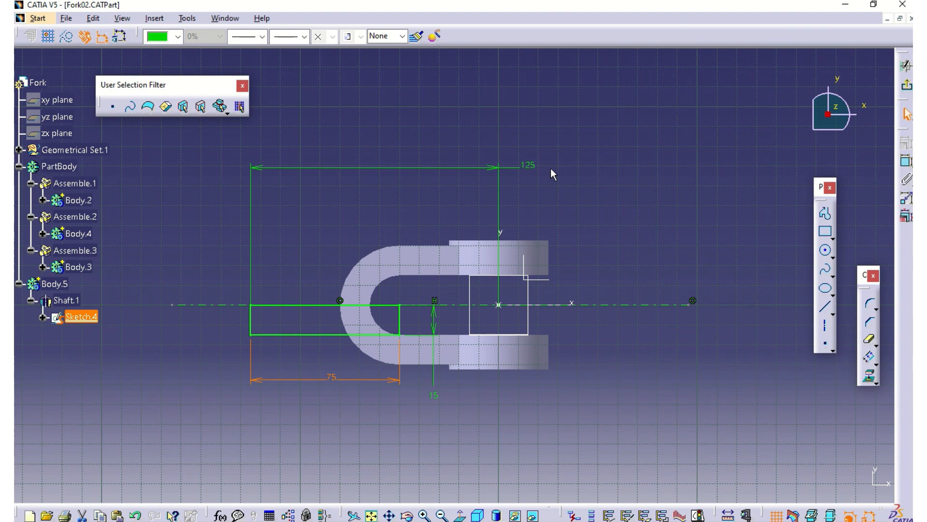
Step: Set the distance from the vertical axis to the rectangle's outer end edge to 150 mm
{"action": "double_click", "coordinate": [530, 165]}
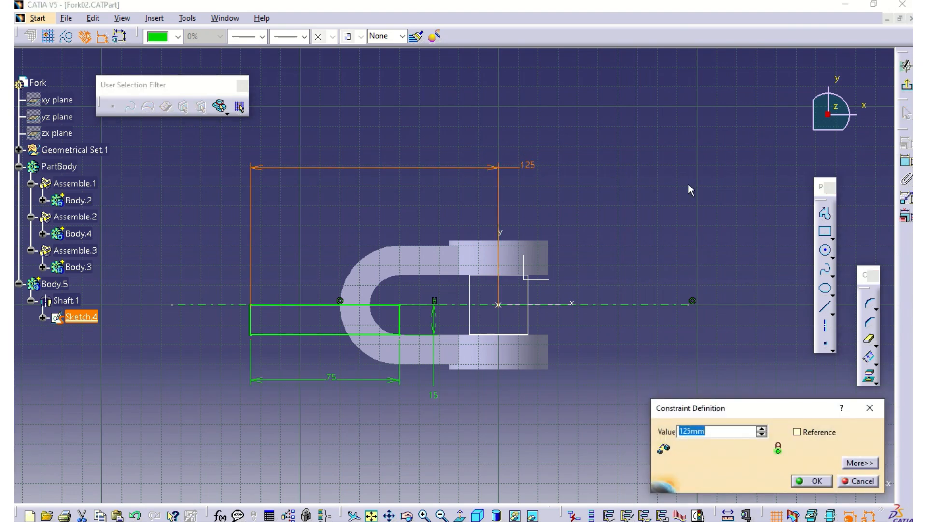
{"action": "type", "text": "150"}
{"action": "key", "text": "Return"}
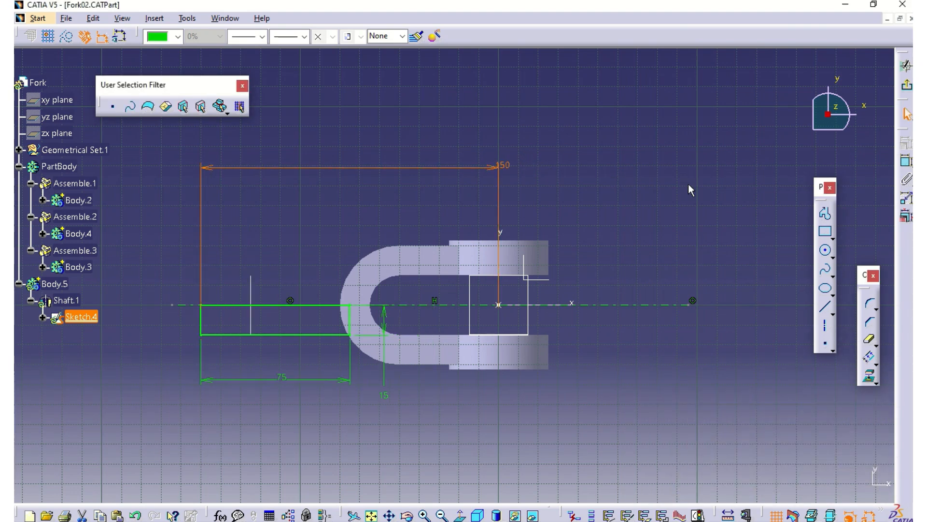
Step: Set the outer end edge's distance from the vertical axis to 140 mm
{"action": "double_click", "coordinate": [505, 164]}
{"action": "type", "text": "140"}
{"action": "key", "text": "Return"}
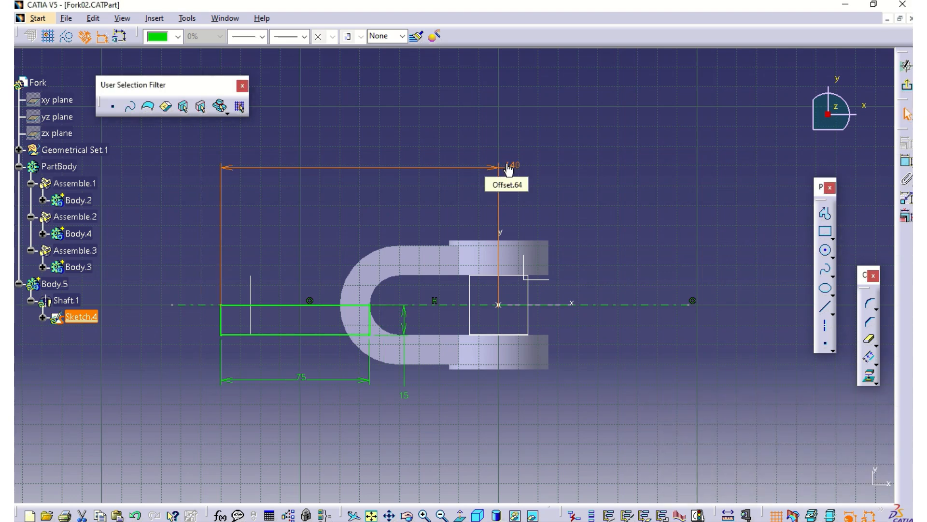
Step: Set the outer end edge's distance from the vertical axis to 145 mm and exit the shank sketch
{"action": "double_click", "coordinate": [512, 167]}
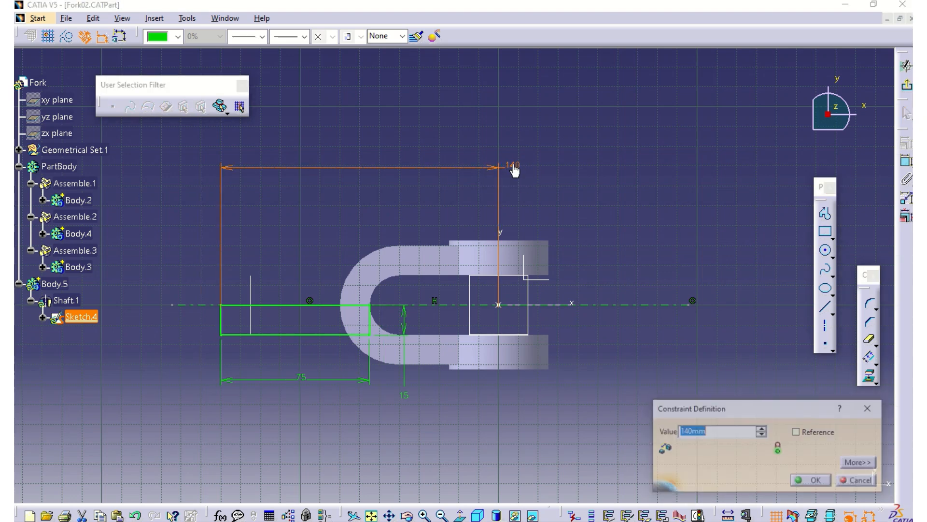
{"action": "type", "text": "145"}
{"action": "key", "text": "Return"}
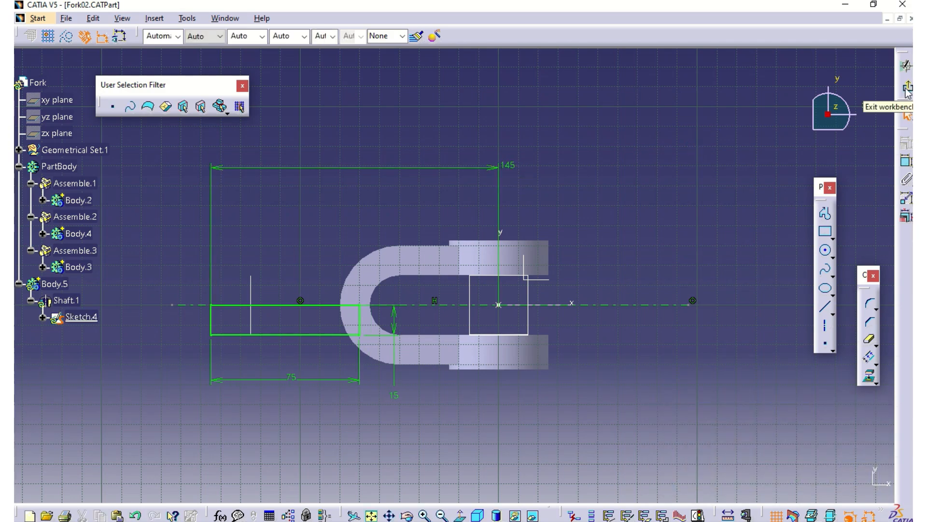
{"action": "left_click", "coordinate": [907, 90]}
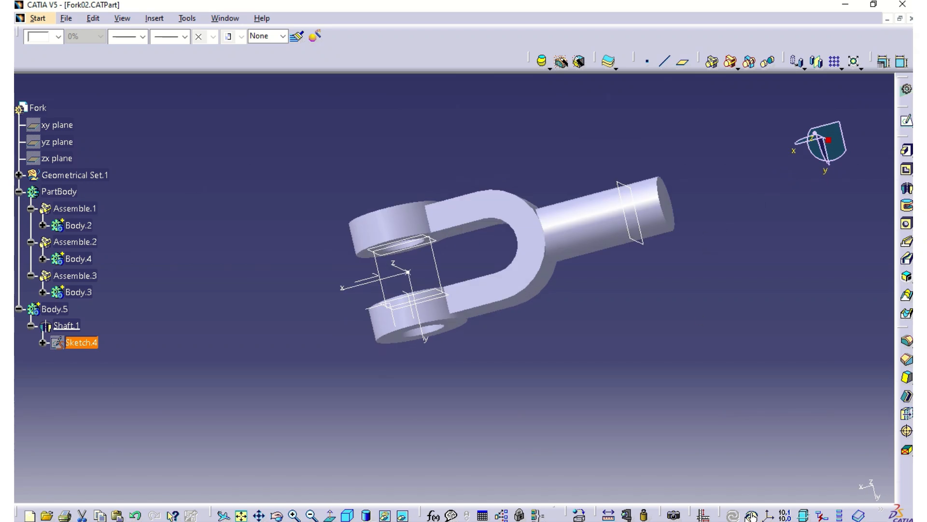
Step: Add Body.5 to PartBody with the Boolean Add operation after Assemble.3
{"action": "left_click", "coordinate": [50, 309]}
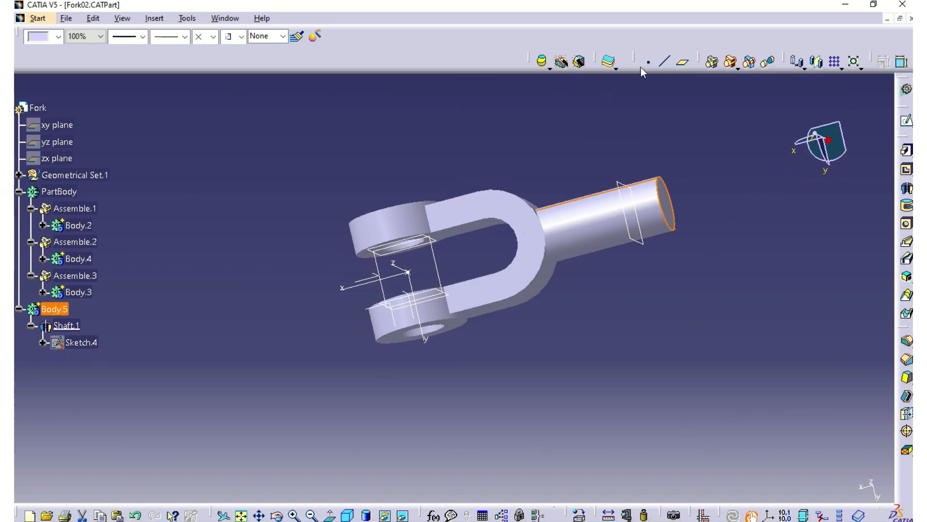
{"action": "left_click", "coordinate": [719, 60]}
{"action": "left_click", "coordinate": [738, 69]}
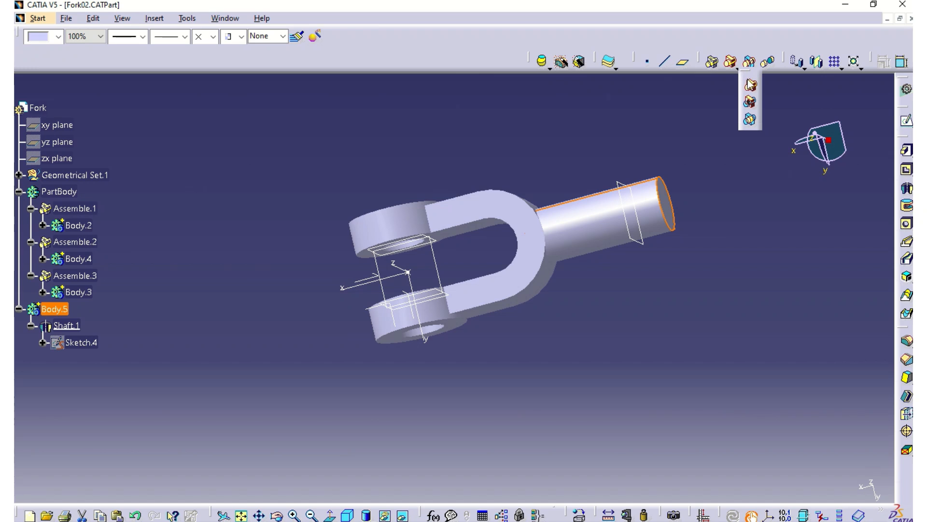
{"action": "left_click", "coordinate": [750, 86]}
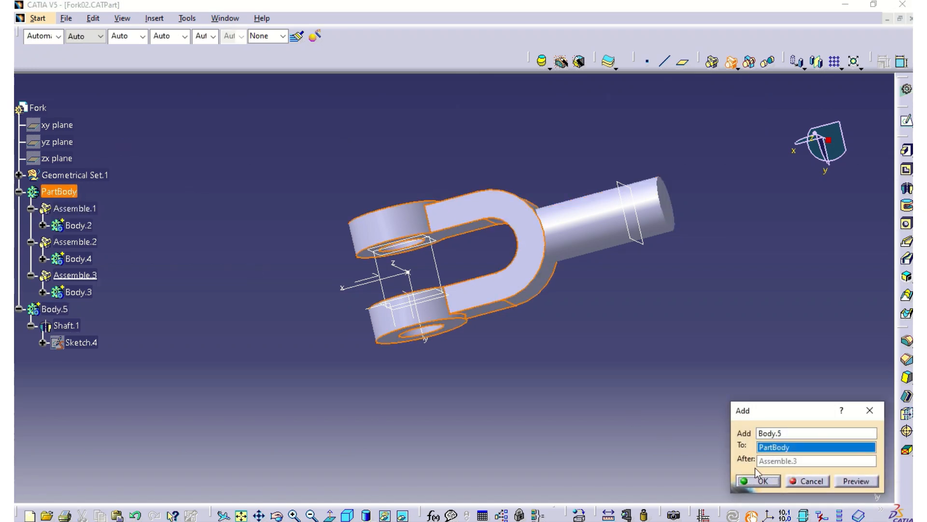
{"action": "left_click", "coordinate": [759, 480]}
Step: Set the offset of the reference plane crossing the shank to 145 mm from the YZ plane
{"action": "middle_click_drag", "start_coordinate": [538, 367], "coordinate": [604, 207]}
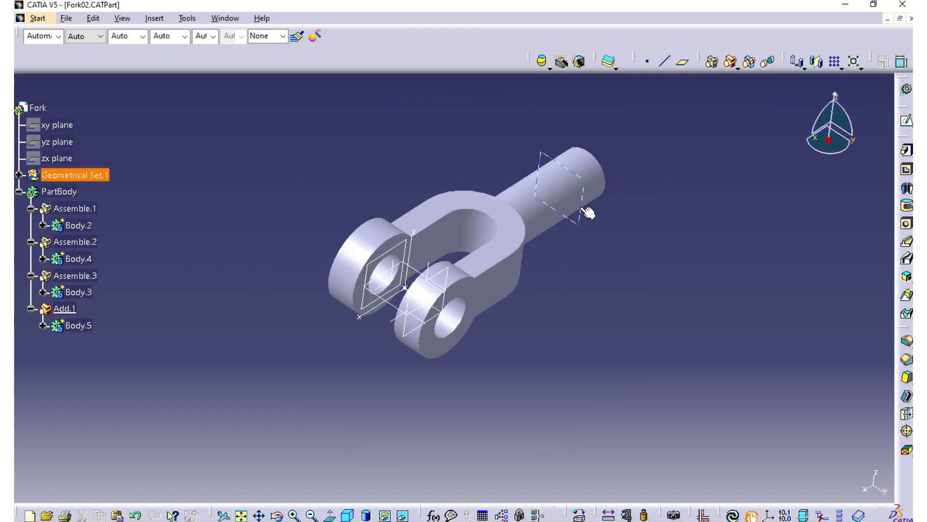
{"action": "left_click", "coordinate": [586, 211]}
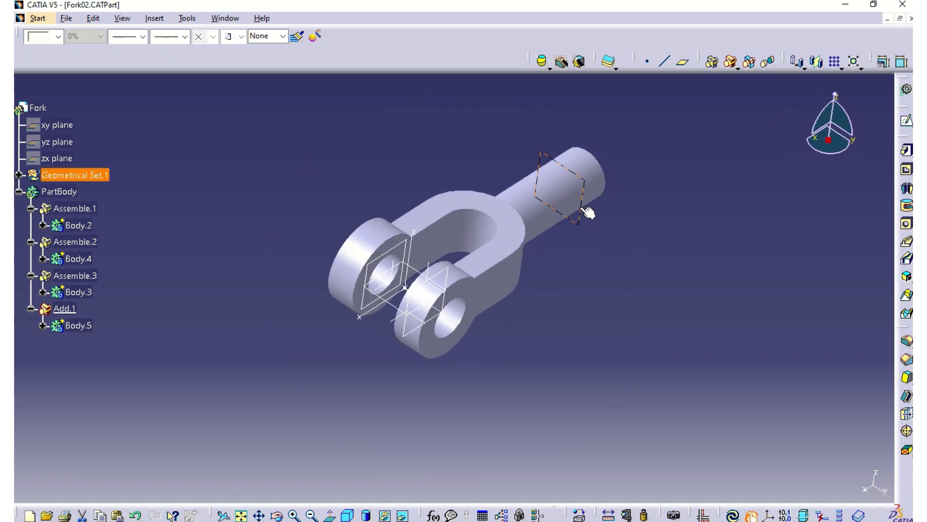
{"action": "left_click", "coordinate": [650, 217]}
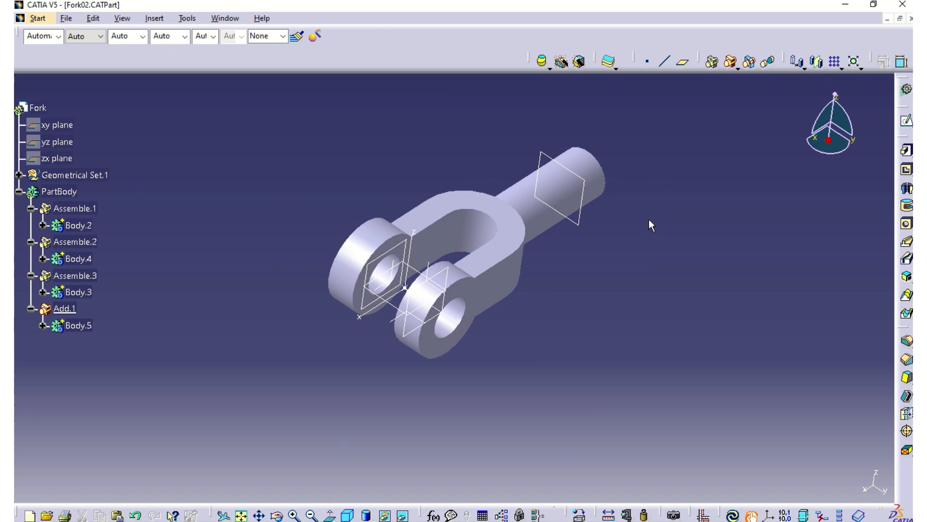
{"action": "left_click", "coordinate": [584, 216]}
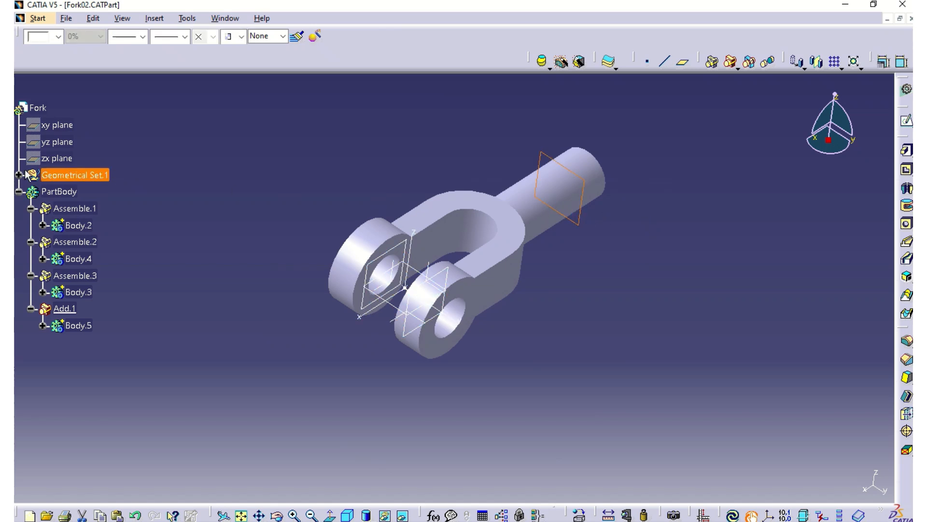
{"action": "double_click", "coordinate": [581, 209]}
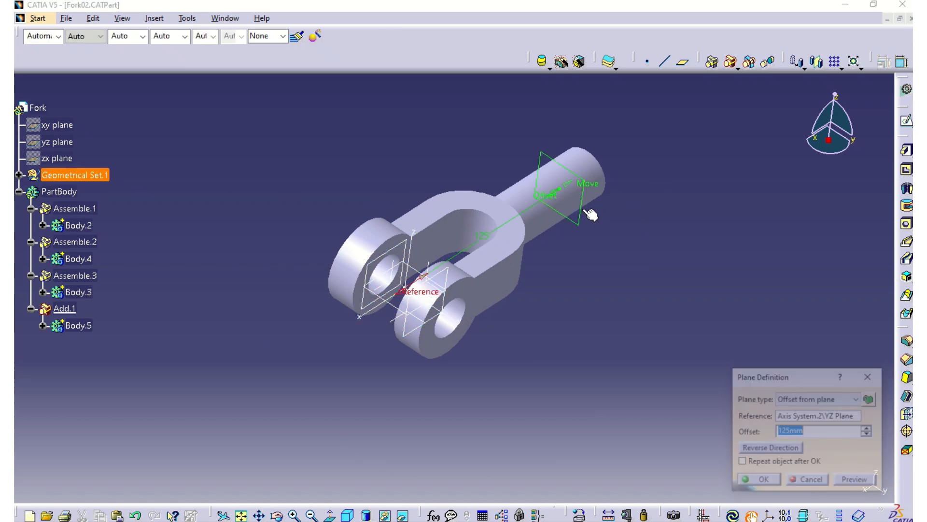
{"action": "left_click", "coordinate": [782, 431]}
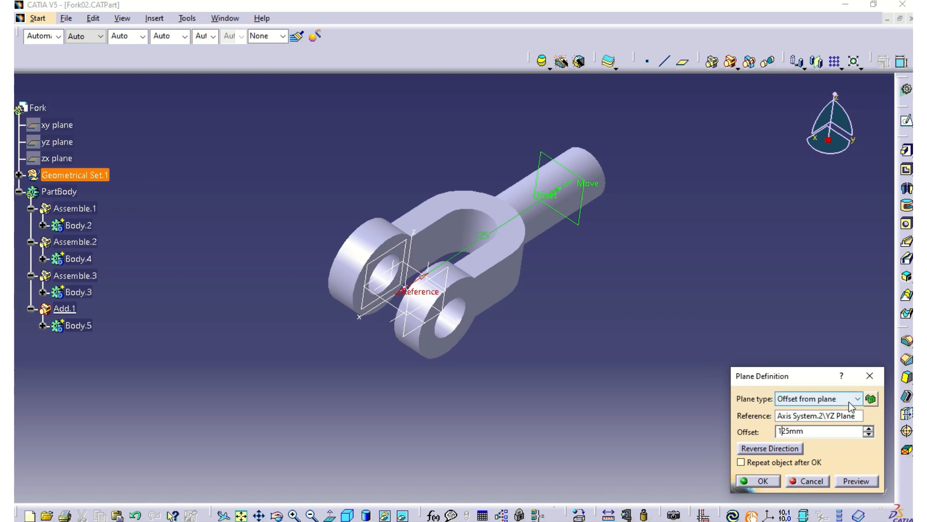
{"action": "key", "text": "Delete"}
{"action": "type", "text": "4"}
{"action": "left_click", "coordinate": [773, 481]}
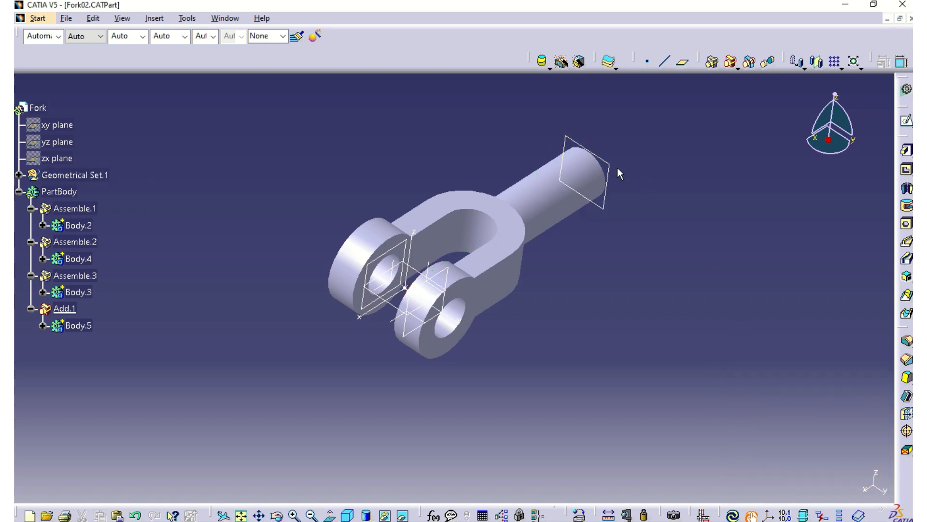
Step: Insert a new body and start a sketch on the offset plane at the shank's end, viewed face-on
{"action": "left_click", "coordinate": [156, 19]}
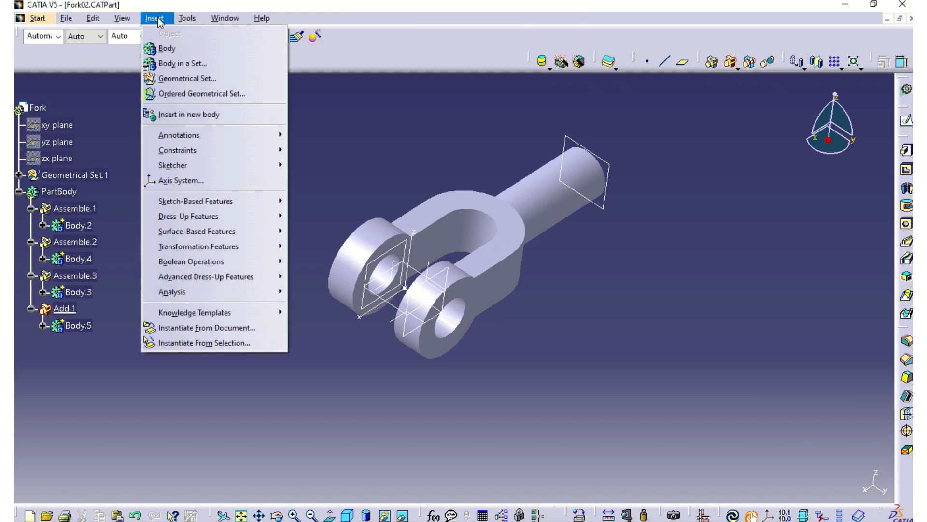
{"action": "left_click", "coordinate": [167, 48]}
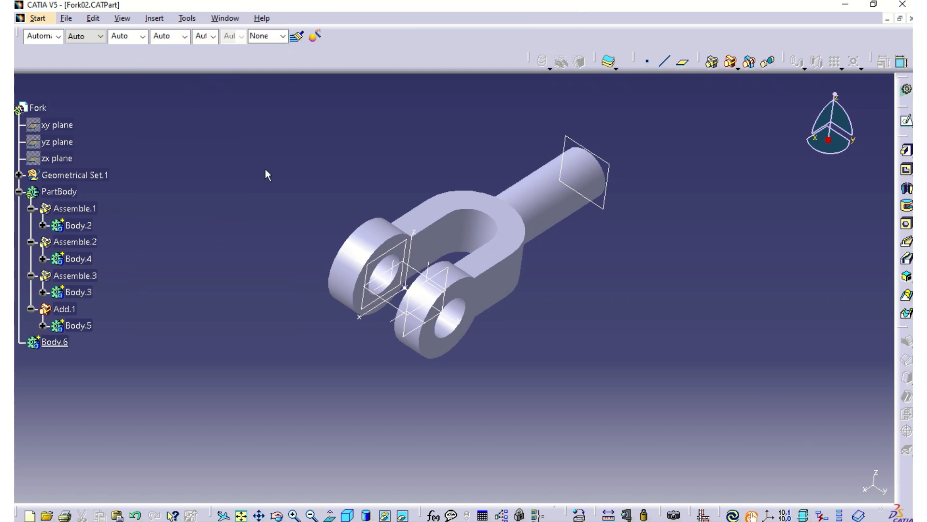
{"action": "left_click", "coordinate": [610, 165]}
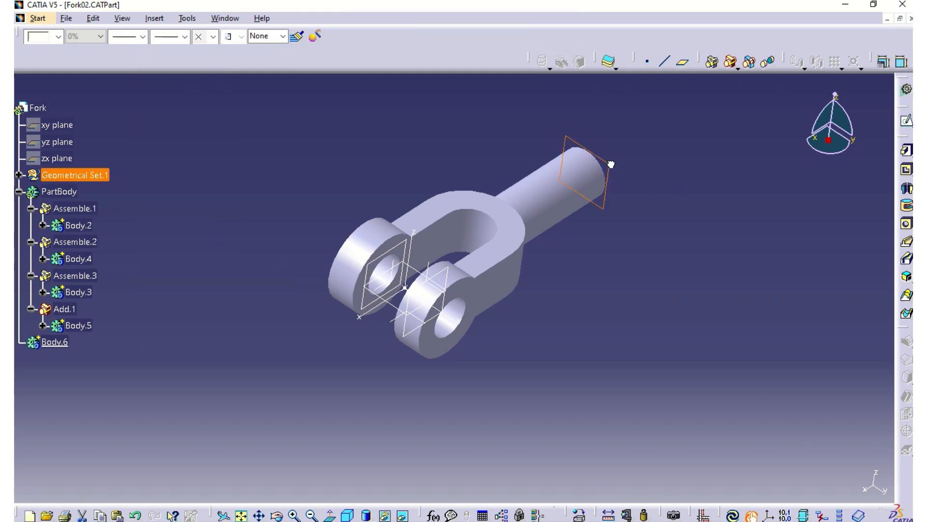
{"action": "left_click", "coordinate": [906, 120]}
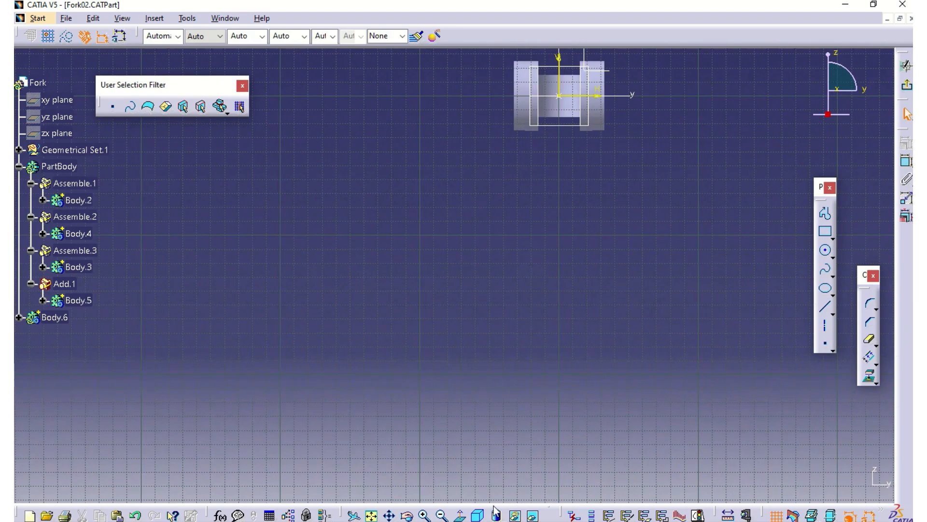
{"action": "left_click", "coordinate": [372, 516]}
{"action": "left_click", "coordinate": [460, 515]}
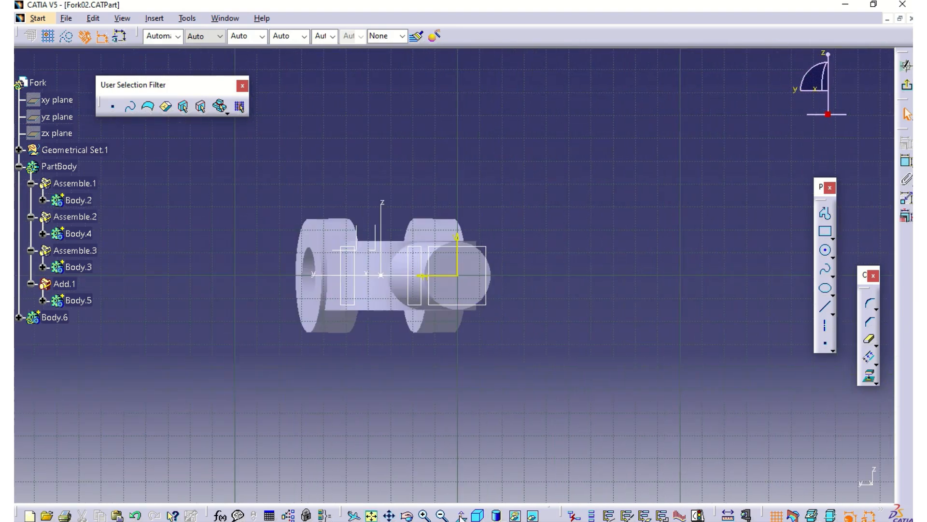
Step: Hide the origin, HDirection and VDirection of Sketch.5's absolute axis in Body.6
{"action": "left_click", "coordinate": [18, 317]}
{"action": "left_click", "coordinate": [31, 333]}
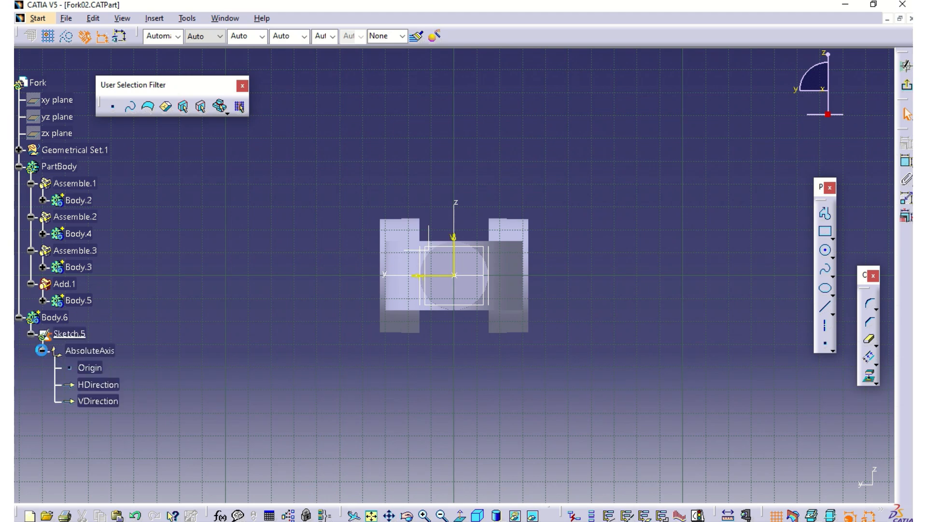
{"action": "left_click", "coordinate": [97, 370]}
{"action": "left_click", "coordinate": [103, 402], "text": "shift"}
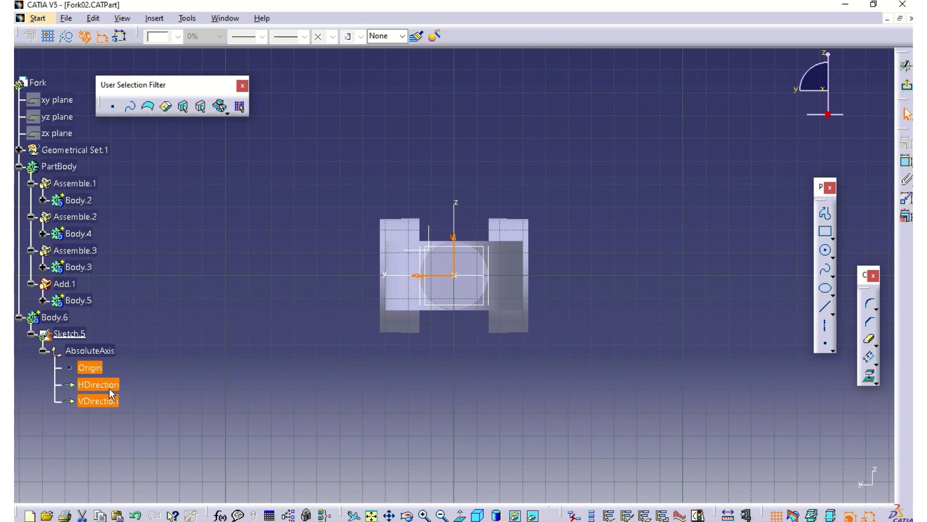
{"action": "key", "text": "space"}
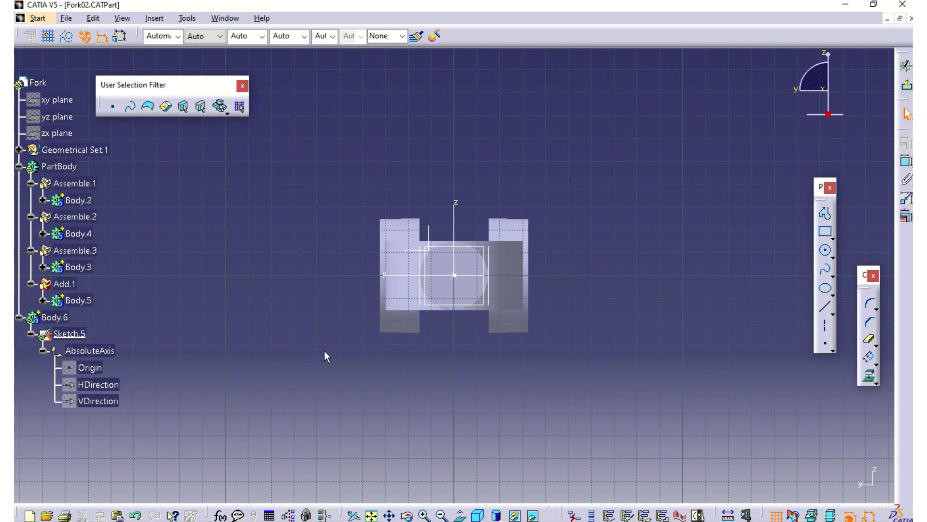
Step: Start a polygon with the Polygon tool, placing its centre in the empty area beside the fork
{"action": "left_click", "coordinate": [154, 18]}
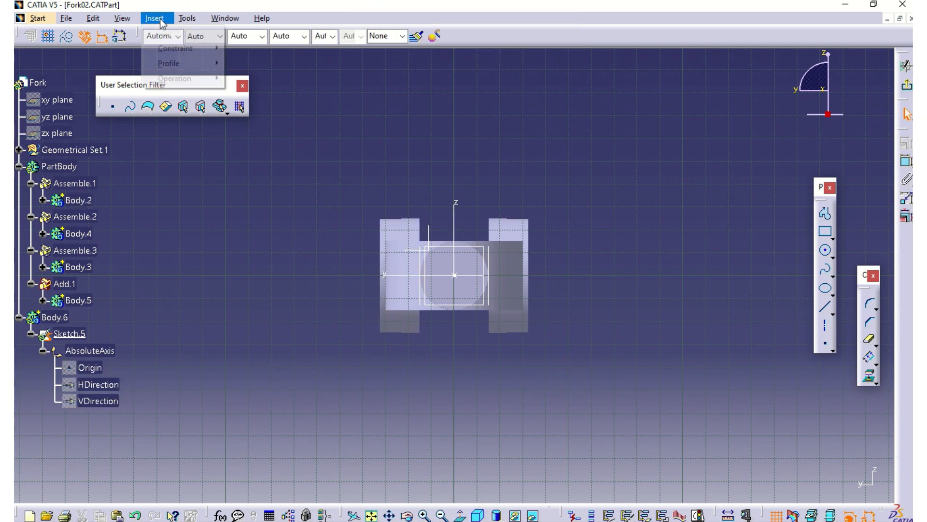
{"action": "mouse_move", "coordinate": [186, 50]}
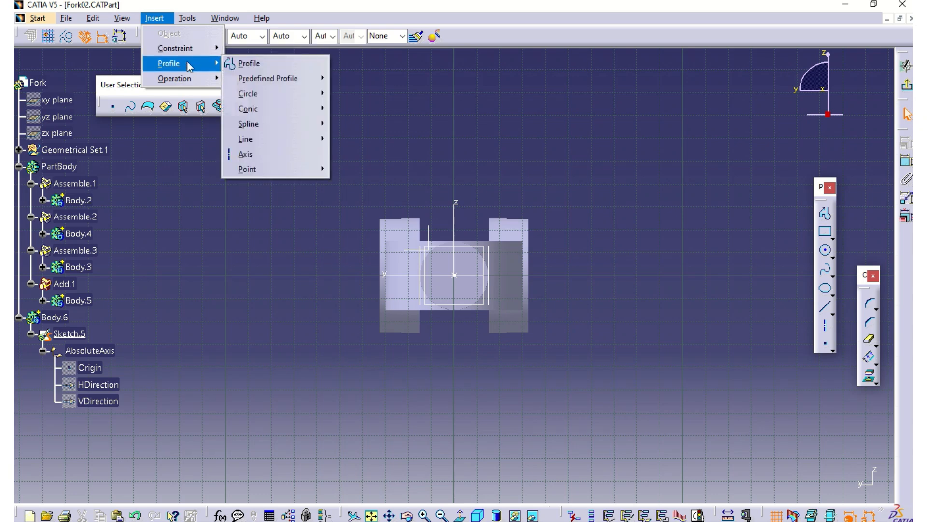
{"action": "mouse_move", "coordinate": [283, 80]}
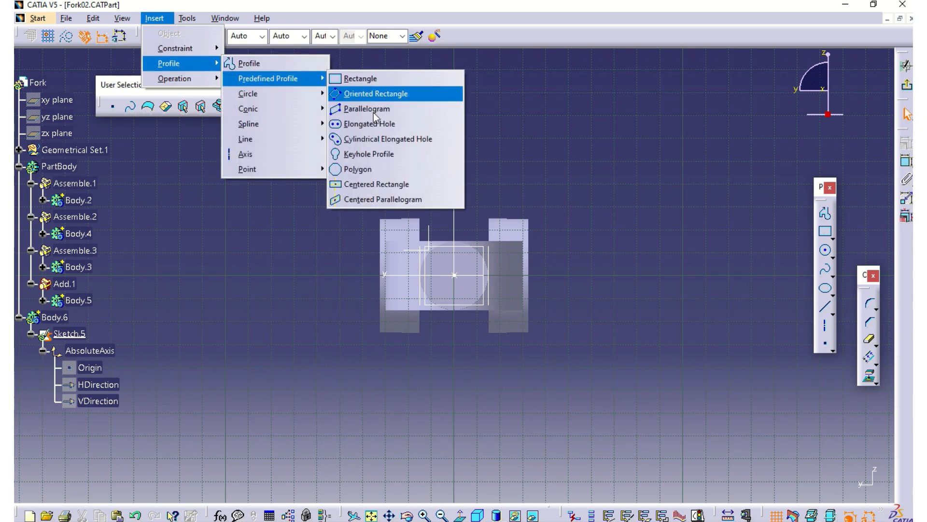
{"action": "left_click", "coordinate": [377, 170]}
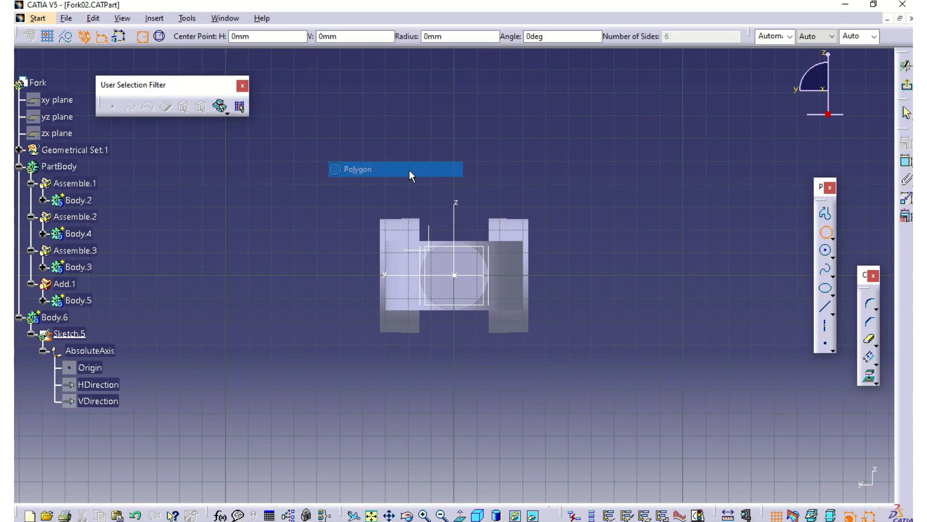
{"action": "left_click", "coordinate": [596, 169]}
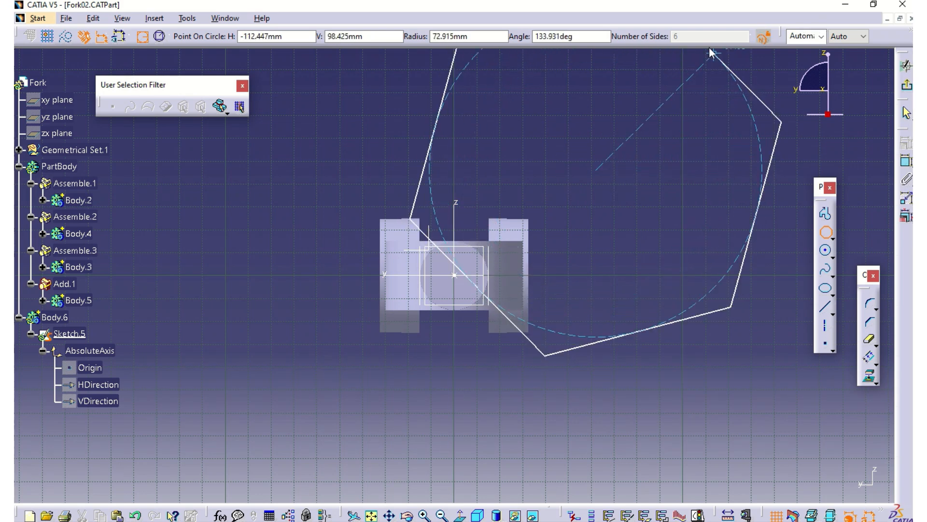
Step: Try to make the polygon's number of sides editable, undocking the sketch tools
{"action": "double_click", "coordinate": [703, 35]}
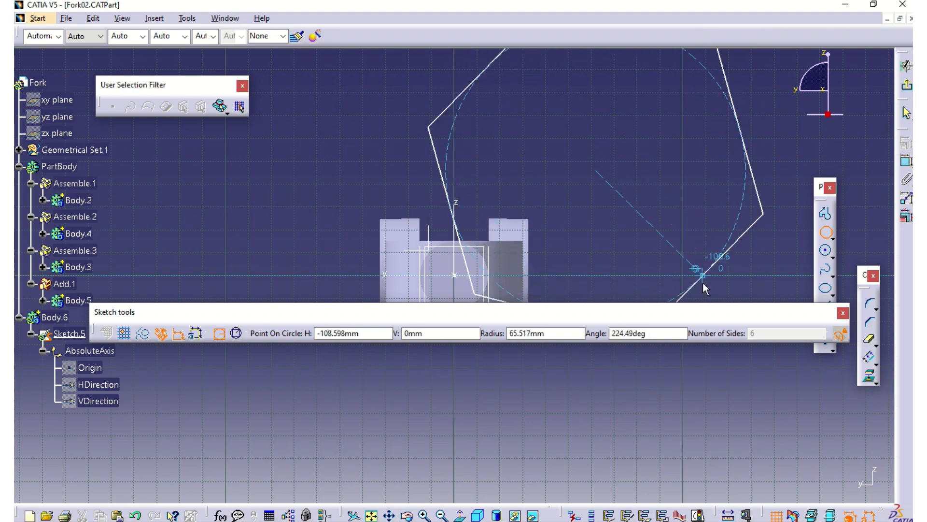
{"action": "double_click", "coordinate": [758, 333]}
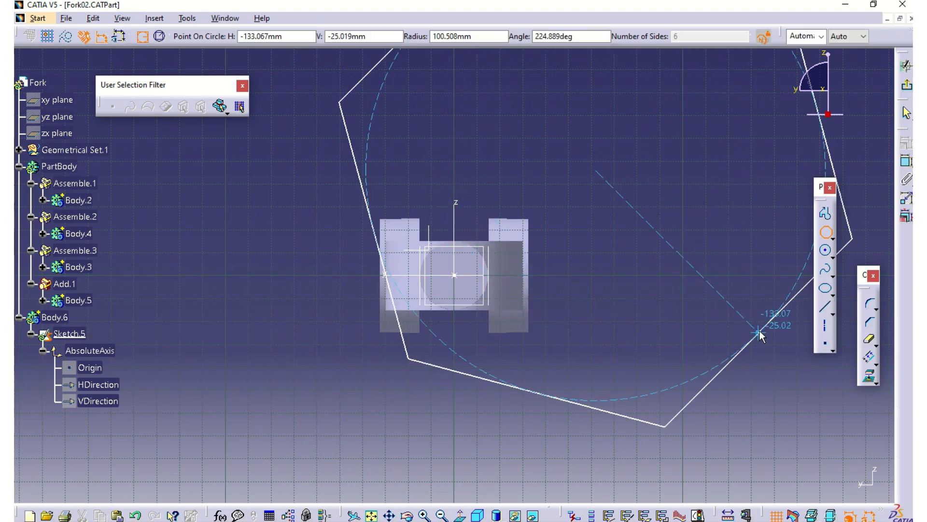
{"action": "left_click", "coordinate": [857, 38]}
{"action": "left_click", "coordinate": [856, 37]}
{"action": "left_click", "coordinate": [808, 37]}
{"action": "left_click", "coordinate": [803, 36]}
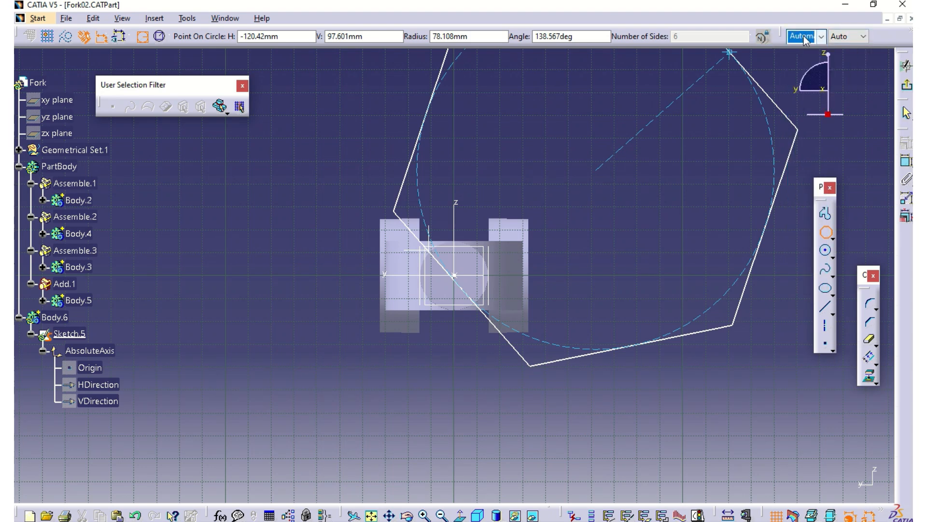
{"action": "right_click", "coordinate": [717, 34]}
{"action": "double_click", "coordinate": [698, 33]}
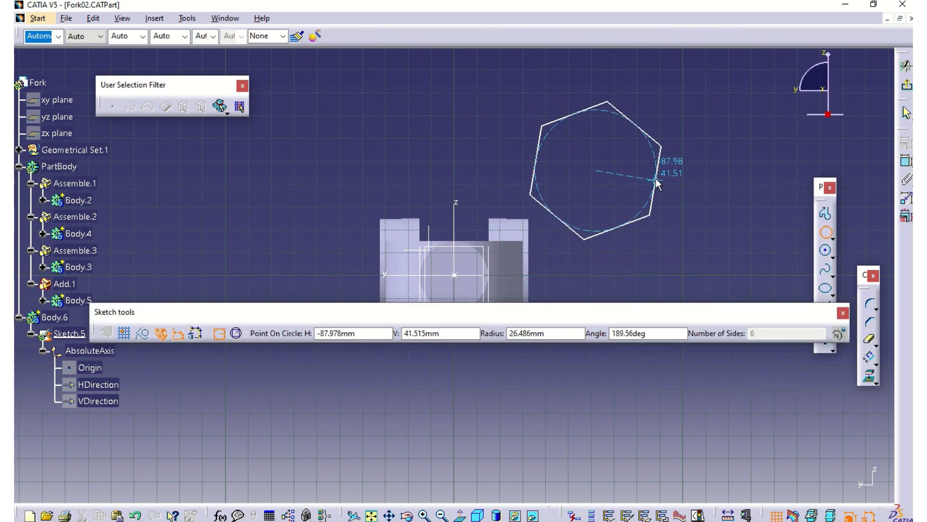
Step: Set the polygon's angle to 0 degrees in the sketch tools
{"action": "key", "text": "Tab"}
{"action": "key", "text": "Tab"}
{"action": "key", "text": "Tab"}
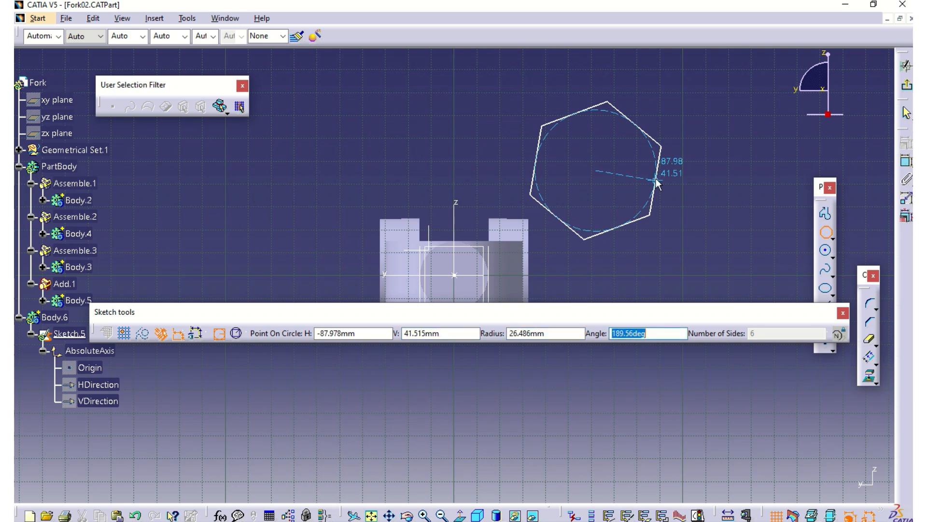
{"action": "type", "text": "0"}
{"action": "key", "text": "Tab"}
{"action": "key", "text": "Tab"}
{"action": "key", "text": "Tab"}
{"action": "key", "text": "Tab"}
{"action": "key", "text": "Tab"}
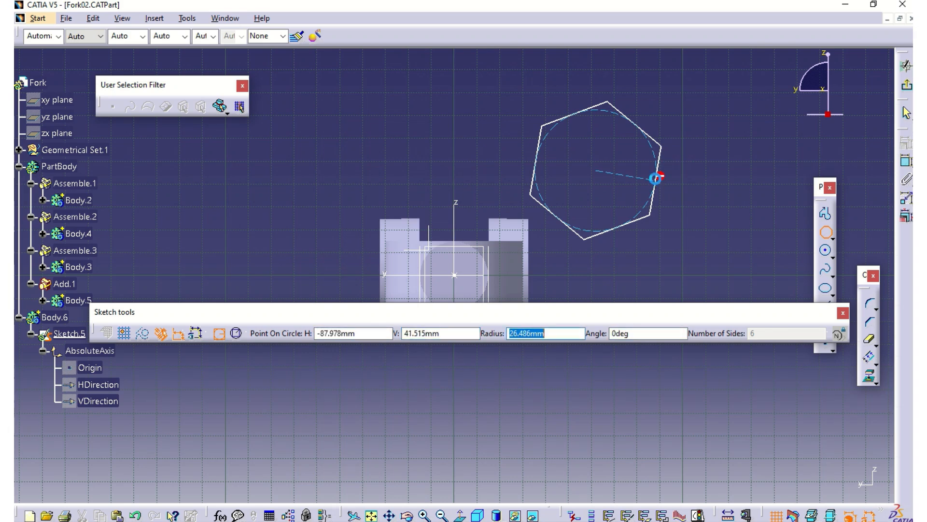
{"action": "double_click", "coordinate": [750, 334]}
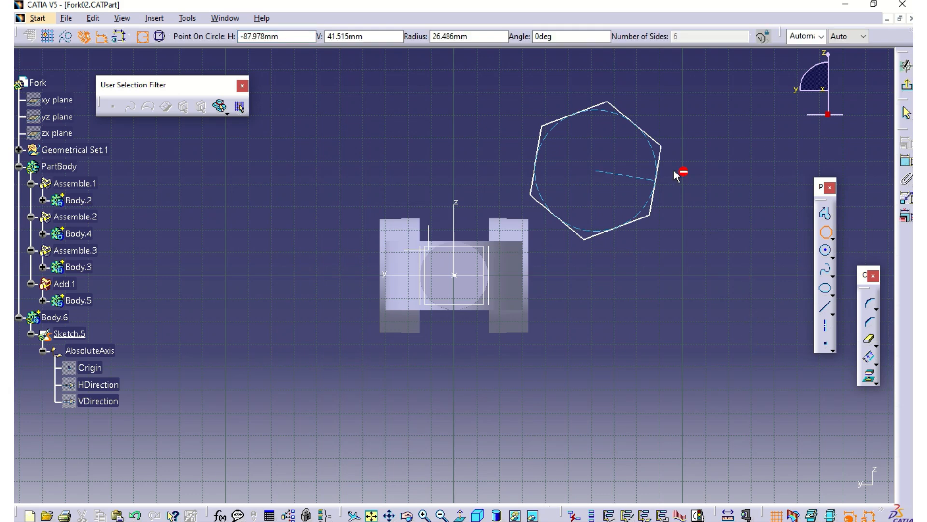
{"action": "left_click", "coordinate": [805, 37]}
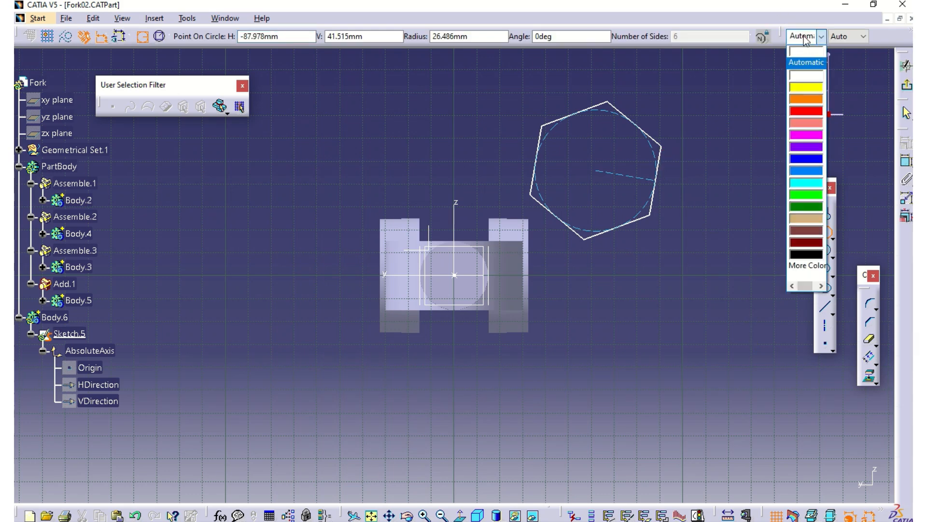
{"action": "left_click", "coordinate": [805, 37]}
{"action": "left_click", "coordinate": [760, 36]}
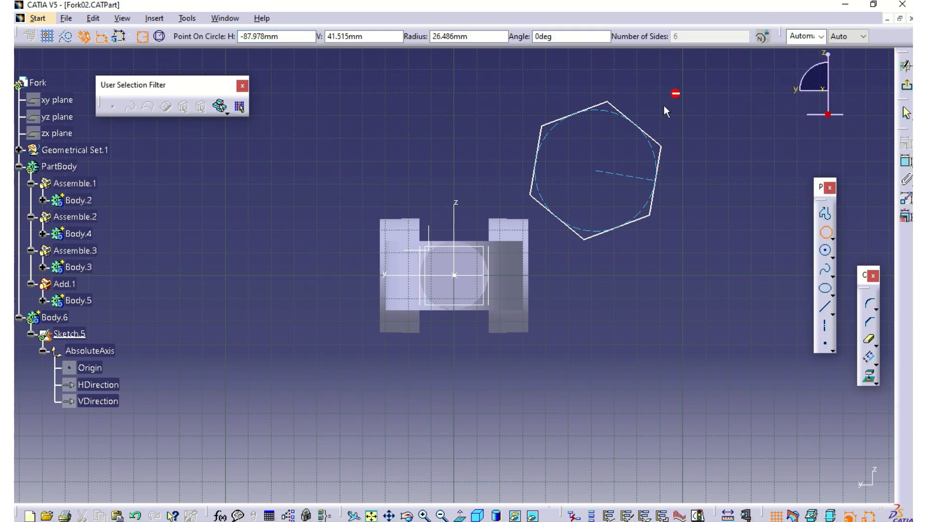
{"action": "middle_click", "coordinate": [697, 165]}
{"action": "key", "text": "Escape"}
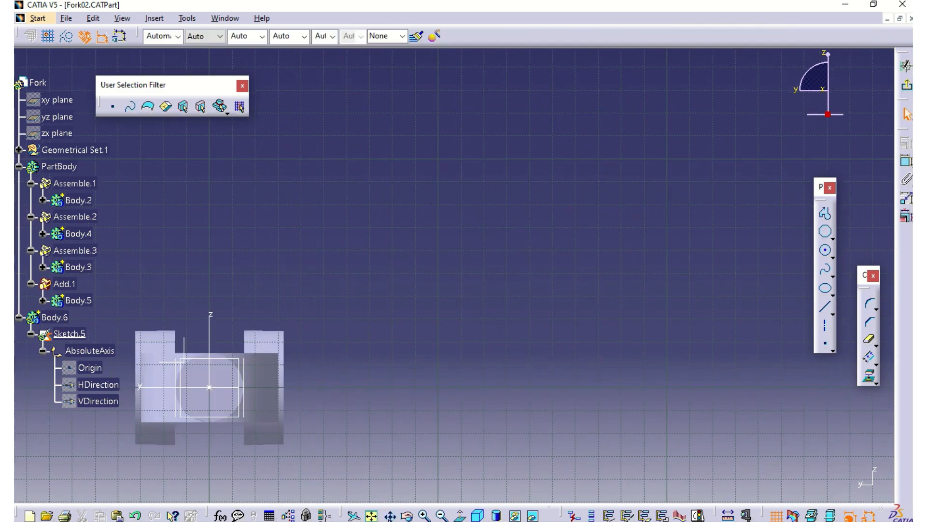
Step: Sketch an eight-sided polygon with a radius of about 21.4 mm in the empty area beside the fork
{"action": "left_click", "coordinate": [371, 515]}
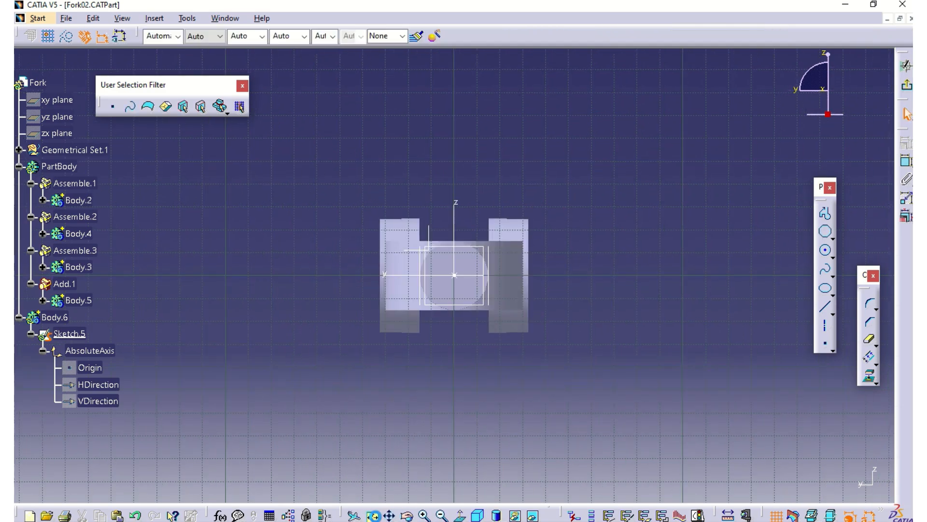
{"action": "left_click", "coordinate": [155, 18]}
{"action": "mouse_move", "coordinate": [191, 52]}
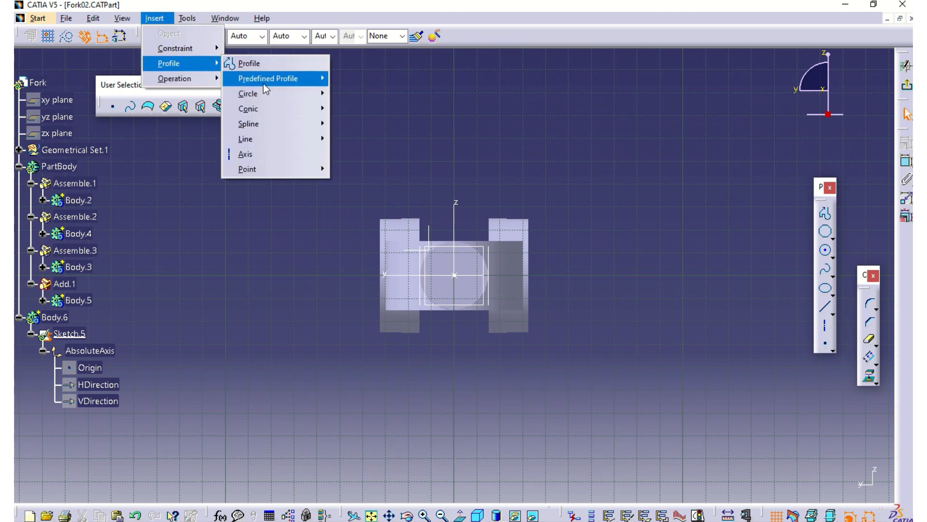
{"action": "mouse_move", "coordinate": [278, 80]}
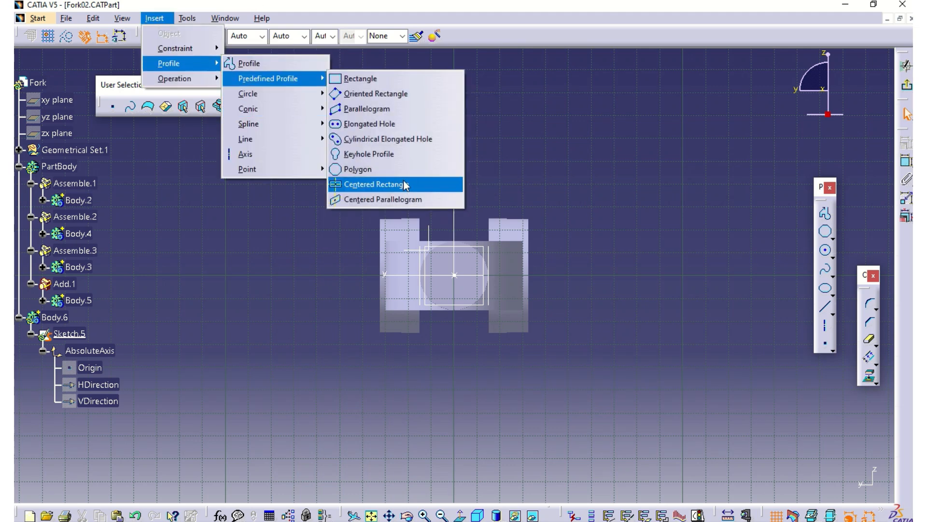
{"action": "left_click", "coordinate": [382, 169]}
{"action": "left_click", "coordinate": [633, 185]}
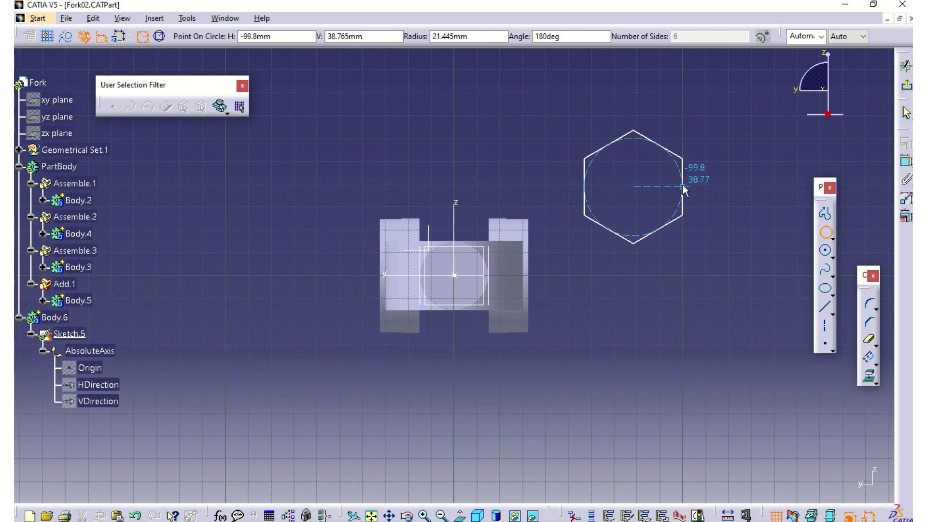
{"action": "type", "text": "24"}
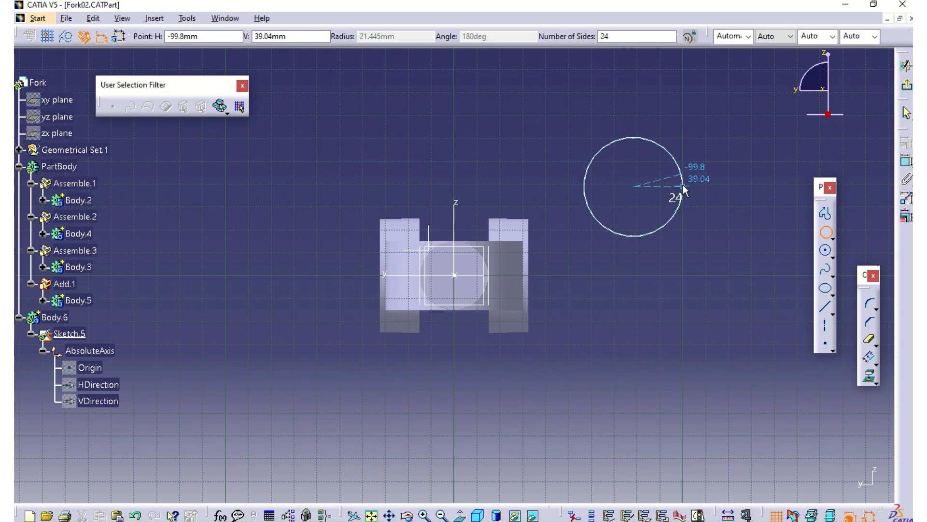
{"action": "type", "text": "9"}
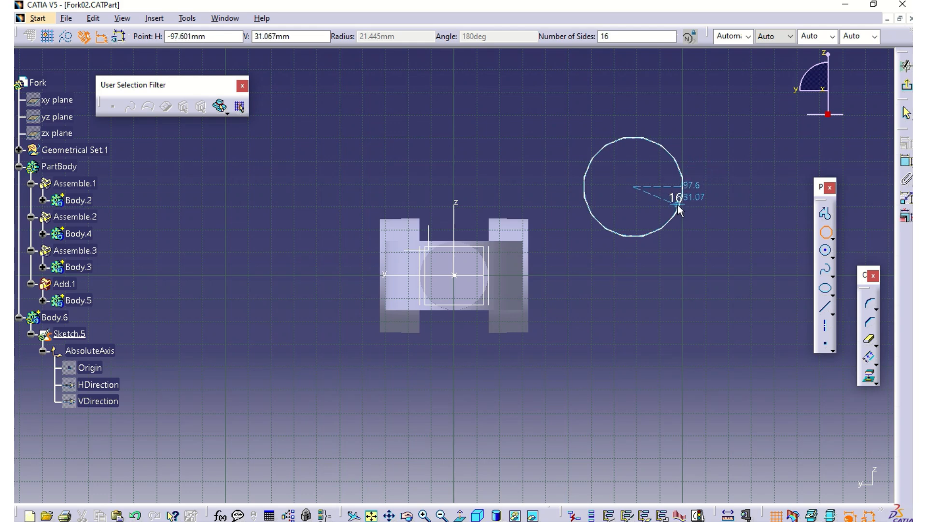
{"action": "type", "text": "8"}
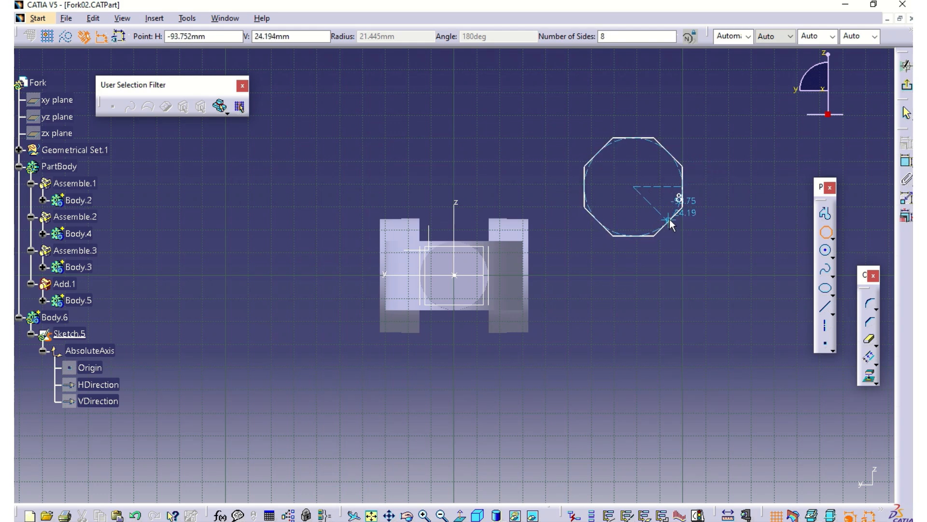
{"action": "left_click", "coordinate": [669, 219]}
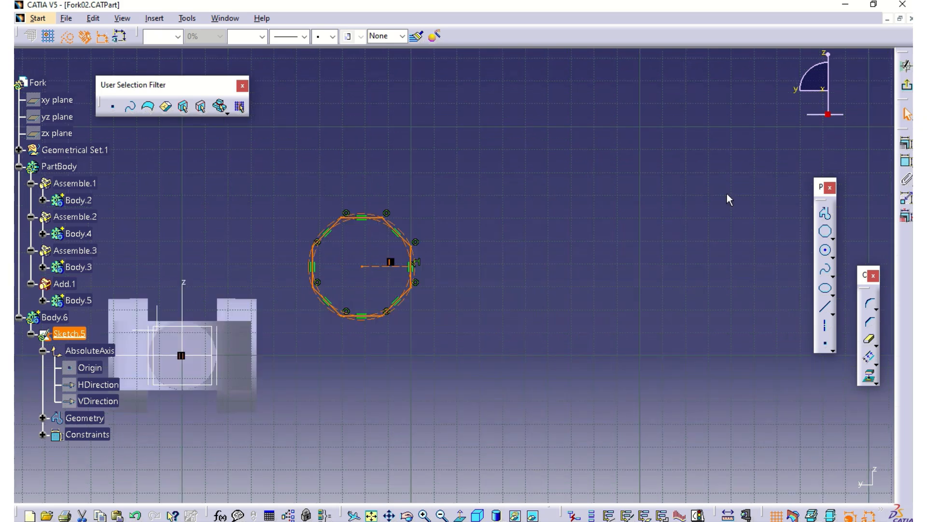
{"action": "left_click", "coordinate": [669, 202]}
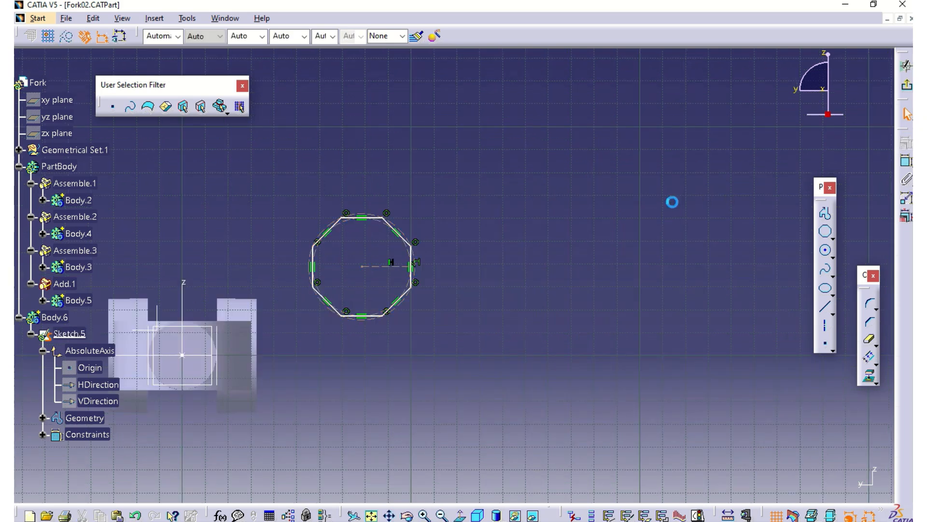
Step: Dimension the construction circle through the octagon's corners and set its diameter to 30 mm
{"action": "left_click", "coordinate": [901, 161]}
{"action": "left_click", "coordinate": [411, 235]}
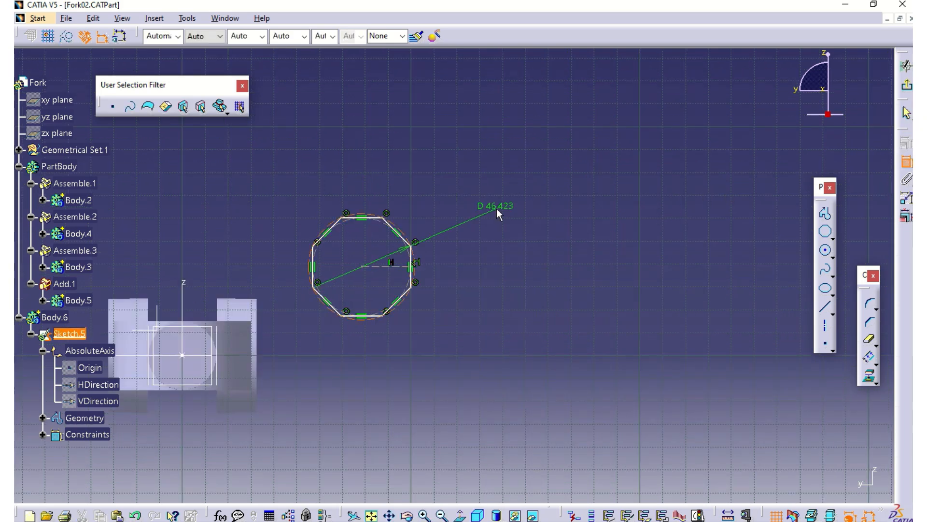
{"action": "left_click", "coordinate": [497, 208]}
{"action": "double_click", "coordinate": [499, 205]}
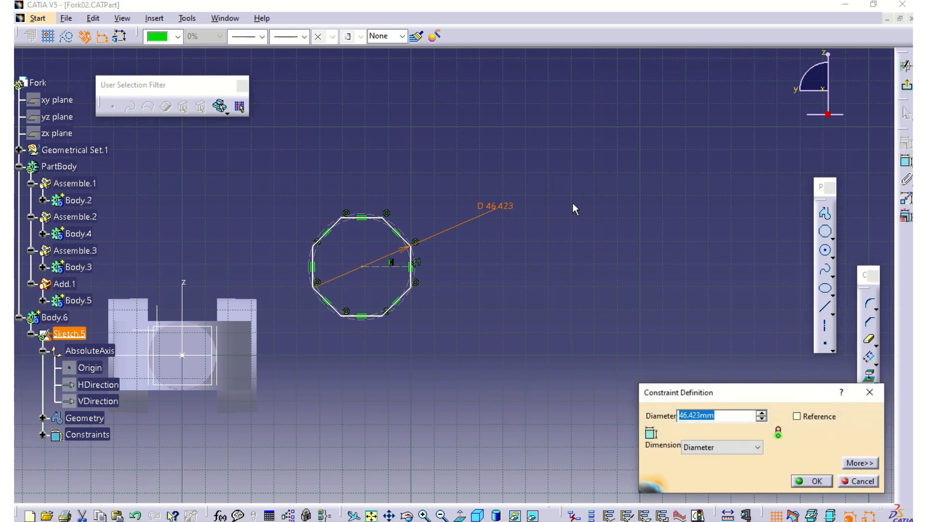
{"action": "type", "text": "30"}
{"action": "key", "text": "Return"}
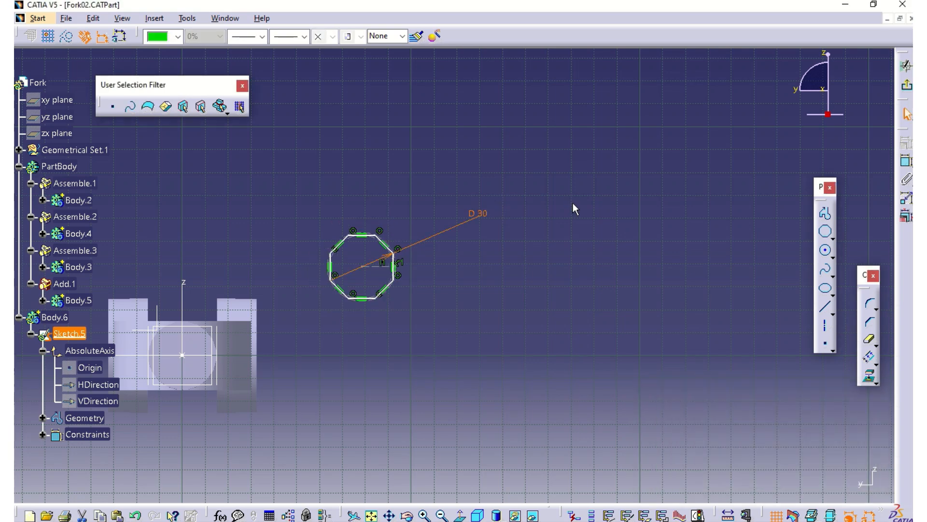
{"action": "left_click", "coordinate": [573, 271]}
{"action": "left_click", "coordinate": [825, 249]}
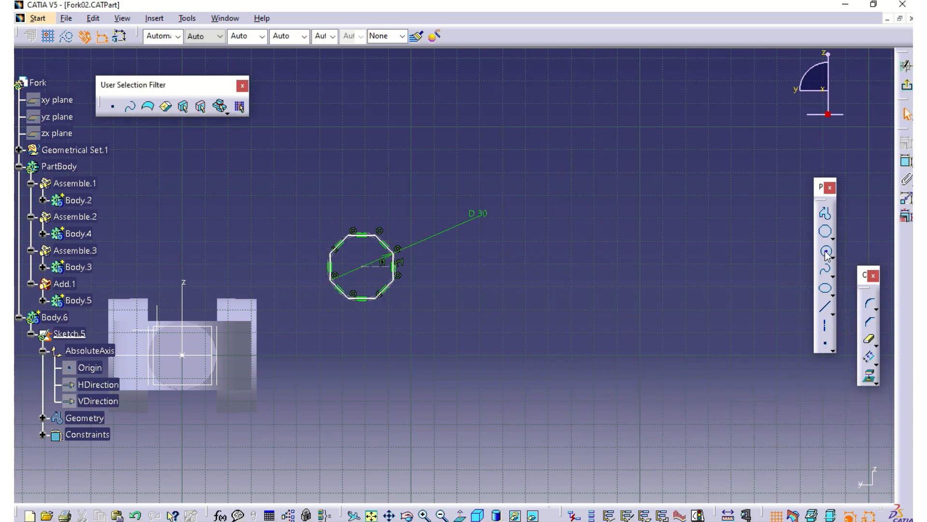
{"action": "left_click", "coordinate": [528, 270]}
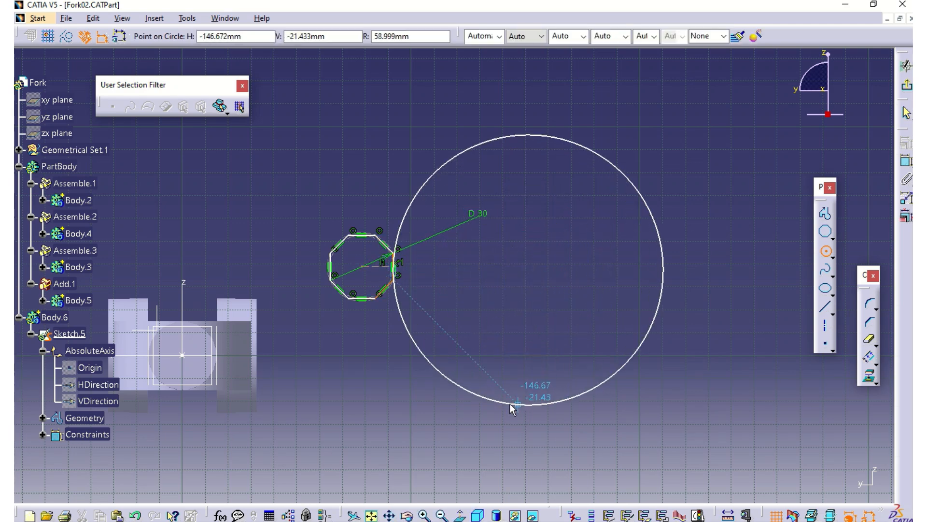
{"action": "key", "text": "Escape"}
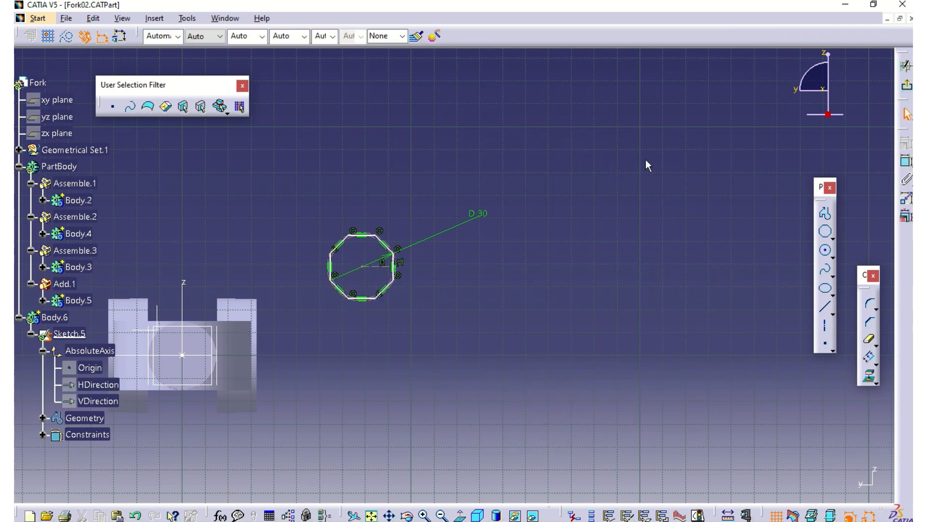
{"action": "left_click", "coordinate": [826, 250]}
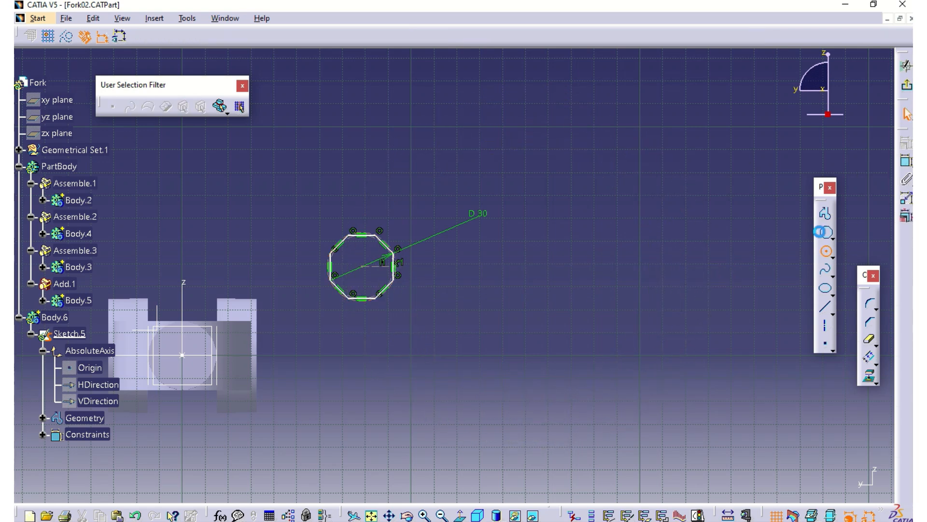
{"action": "left_click", "coordinate": [567, 106]}
{"action": "key", "text": "Escape"}
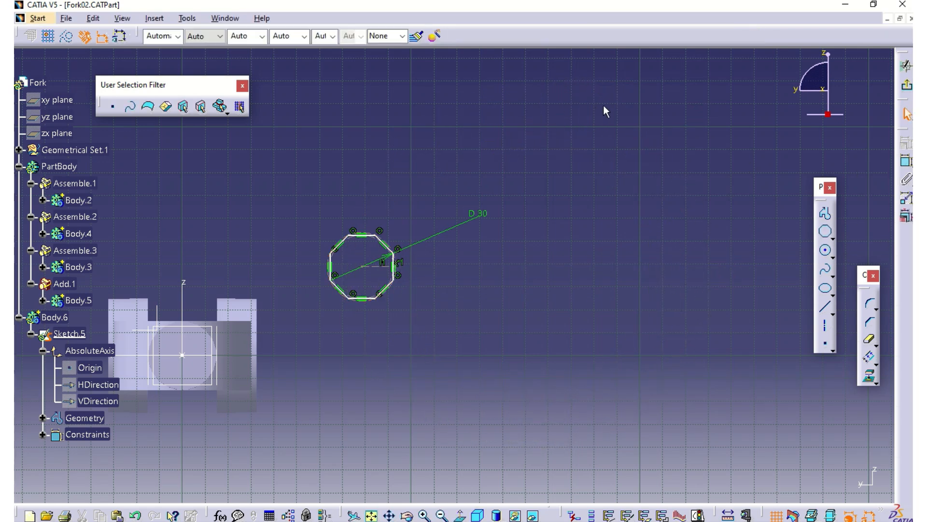
{"action": "left_click", "coordinate": [826, 250]}
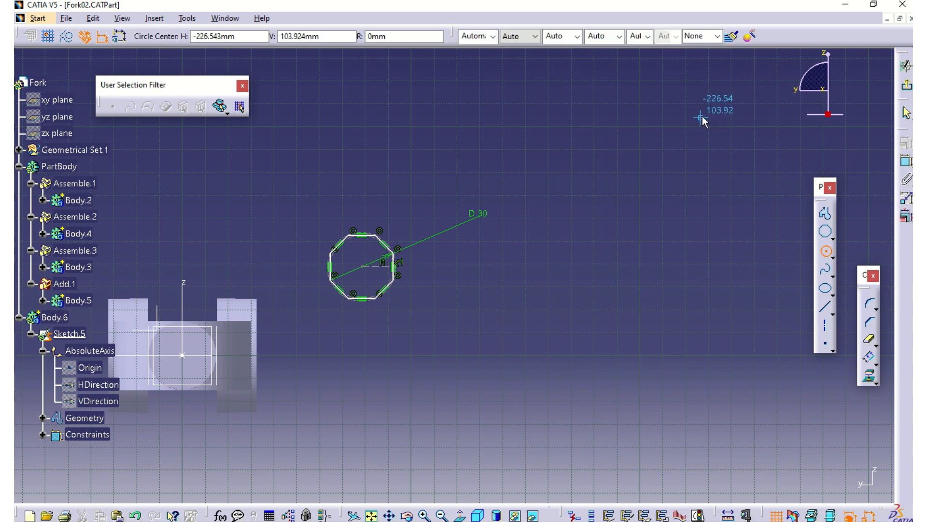
{"action": "key", "text": "Escape"}
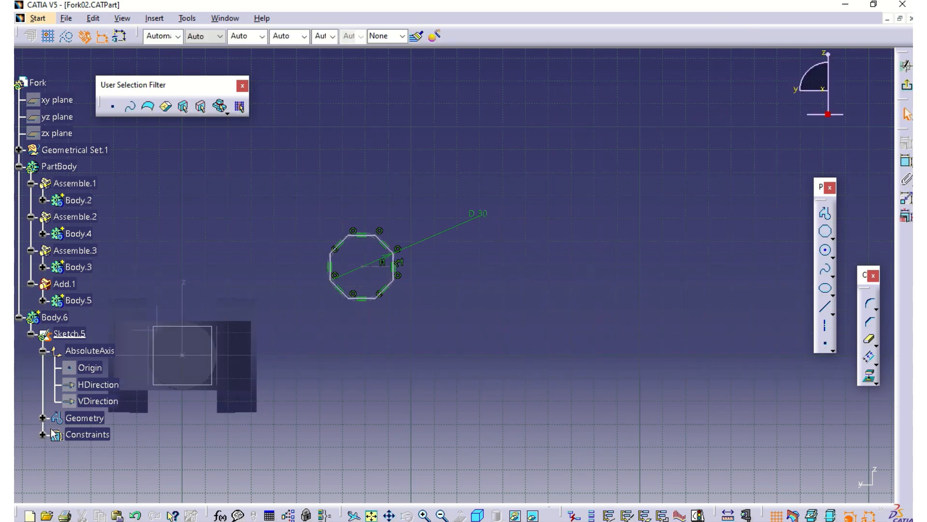
Step: Hide the octagon's coincidence, tangency, middle point and parallelism constraints in Sketch.5, leaving its diameter dimension shown
{"action": "left_click", "coordinate": [43, 435]}
{"action": "scroll", "coordinate": [75, 437], "scroll_direction": "down", "scroll_amount": 7}
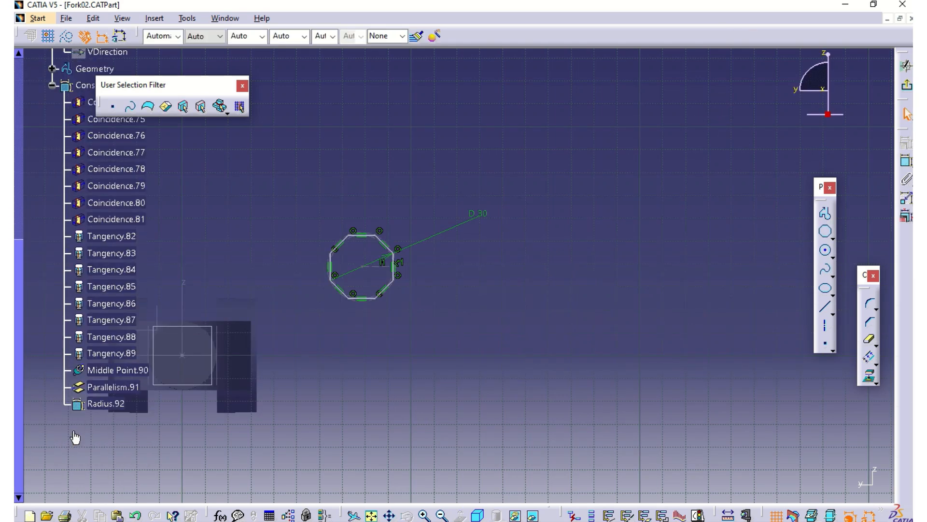
{"action": "left_click", "coordinate": [91, 102]}
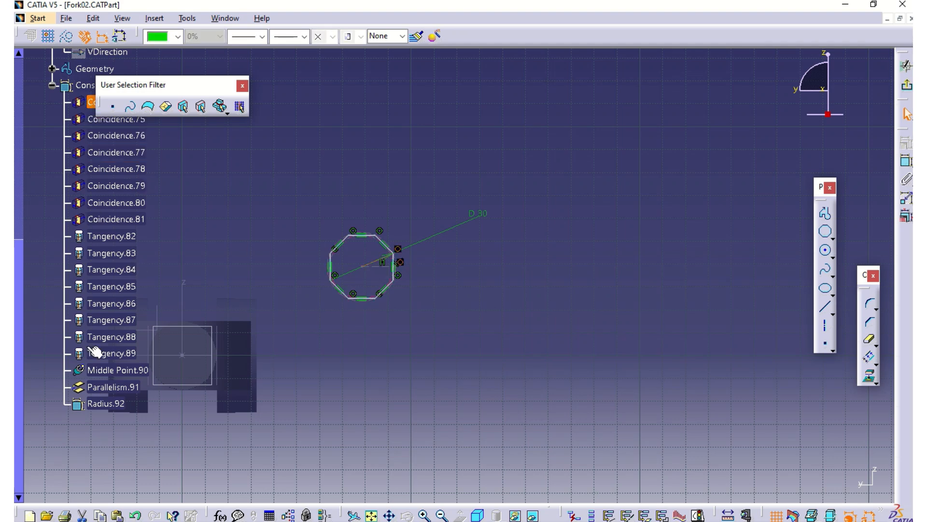
{"action": "left_click", "coordinate": [94, 388], "text": "shift"}
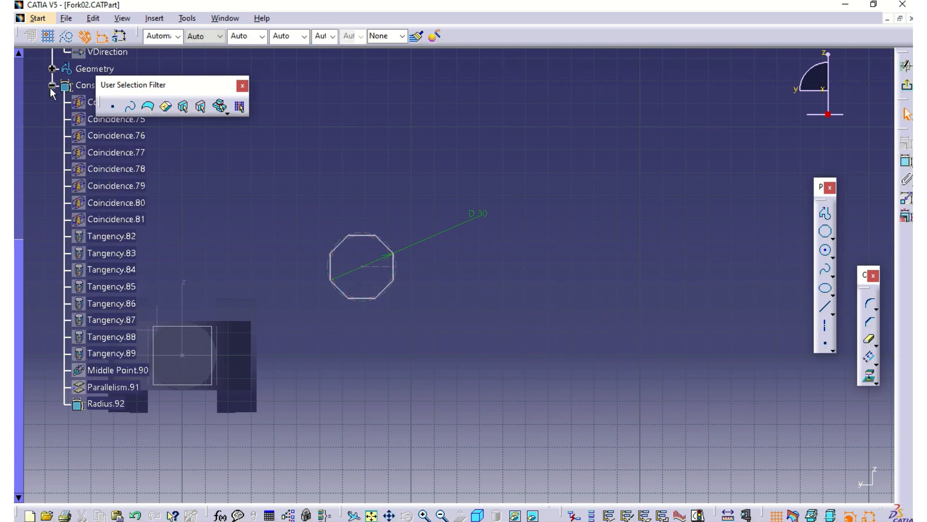
{"action": "left_click", "coordinate": [52, 85]}
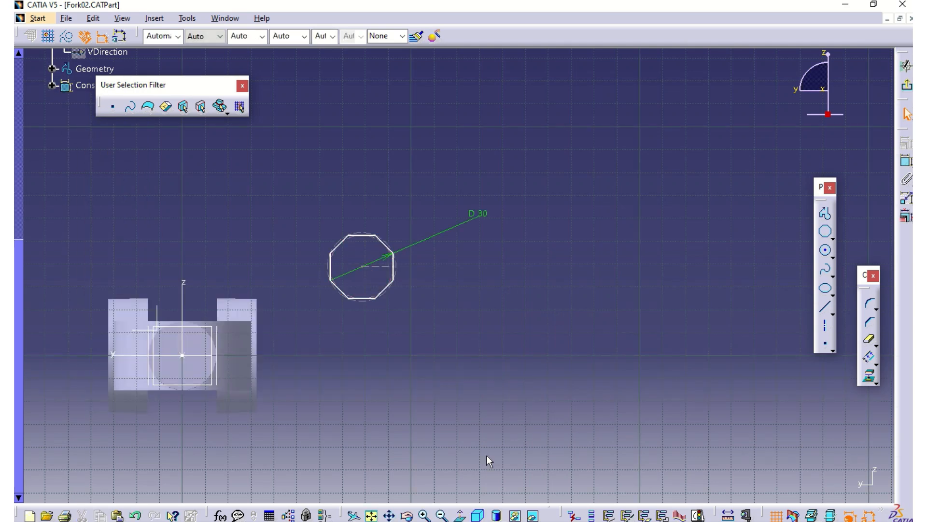
Step: Sketch a circle about 57 mm in diameter in the empty area beyond the octagon, away from the fork
{"action": "left_click", "coordinate": [371, 516]}
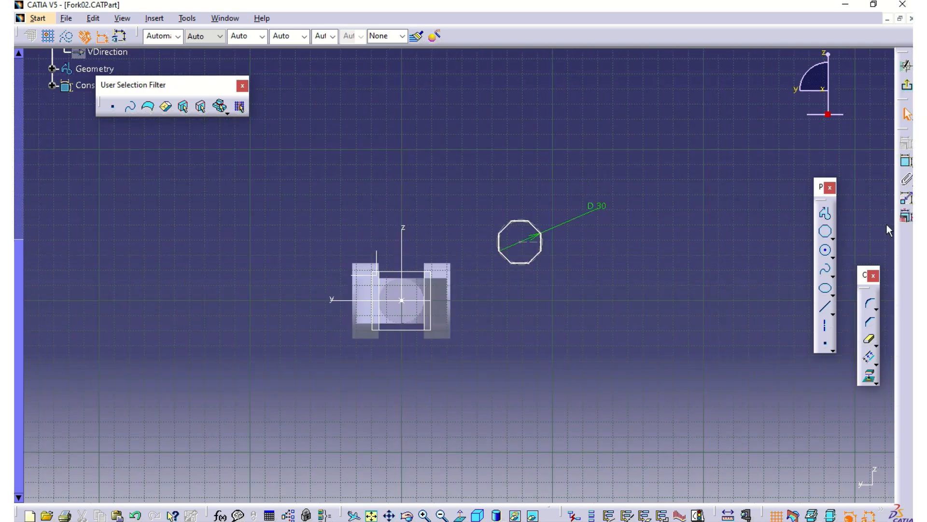
{"action": "left_click", "coordinate": [825, 250]}
{"action": "left_click", "coordinate": [681, 275]}
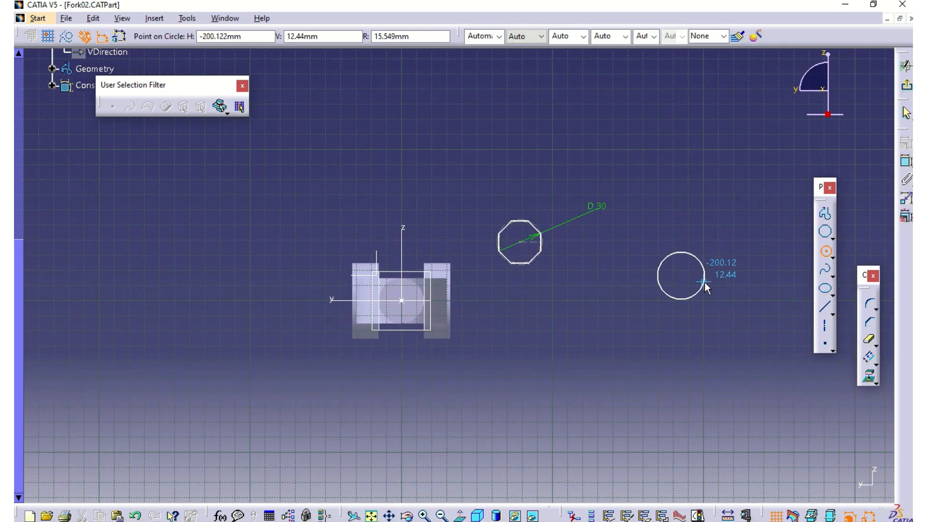
{"action": "left_click", "coordinate": [723, 285]}
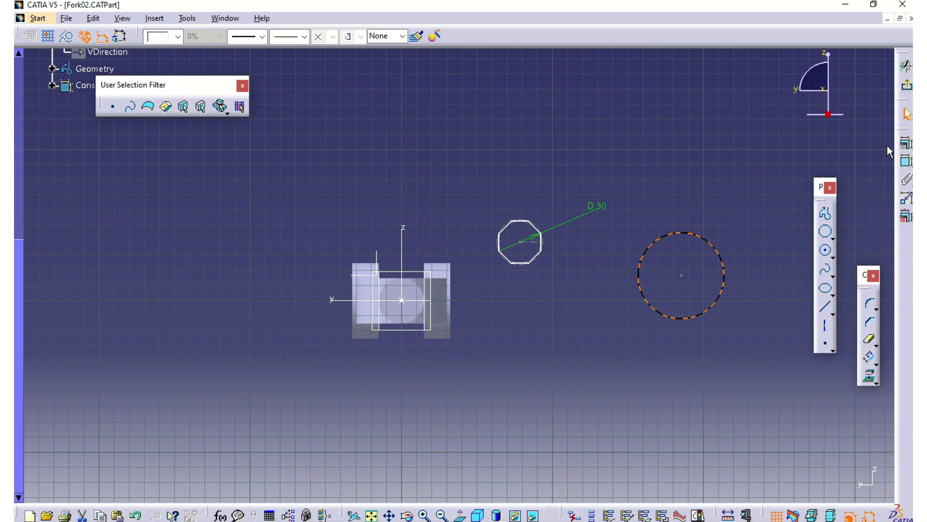
Step: Dimension the new circle and set its diameter to 32 mm
{"action": "left_click", "coordinate": [907, 160]}
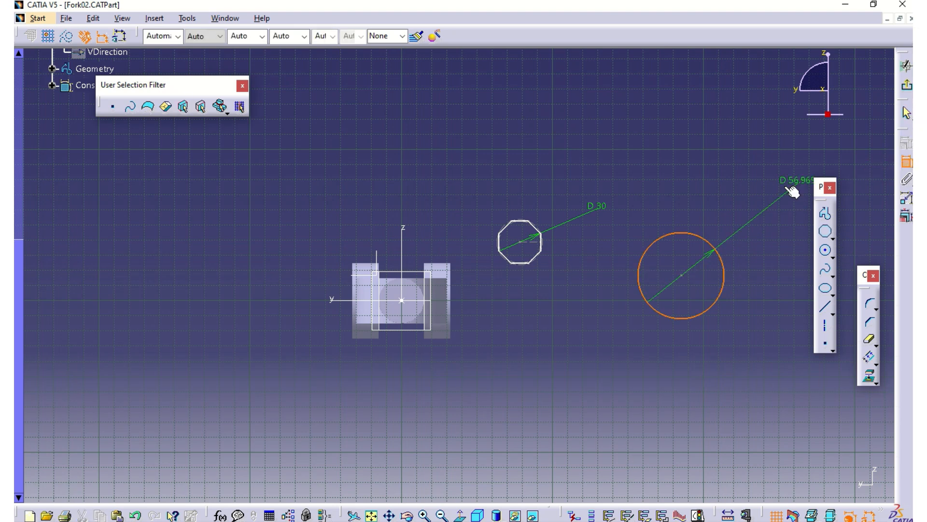
{"action": "left_click", "coordinate": [741, 199]}
{"action": "double_click", "coordinate": [741, 199]}
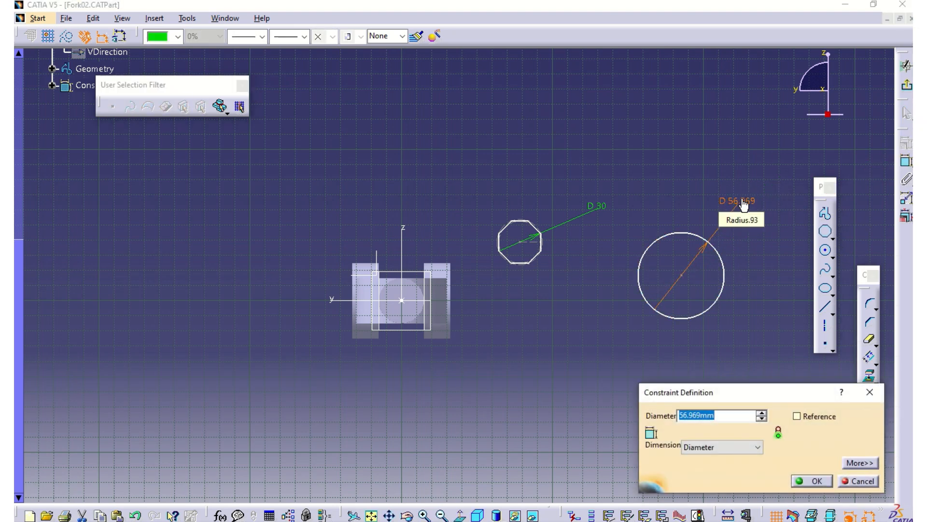
{"action": "type", "text": "32"}
{"action": "key", "text": "Return"}
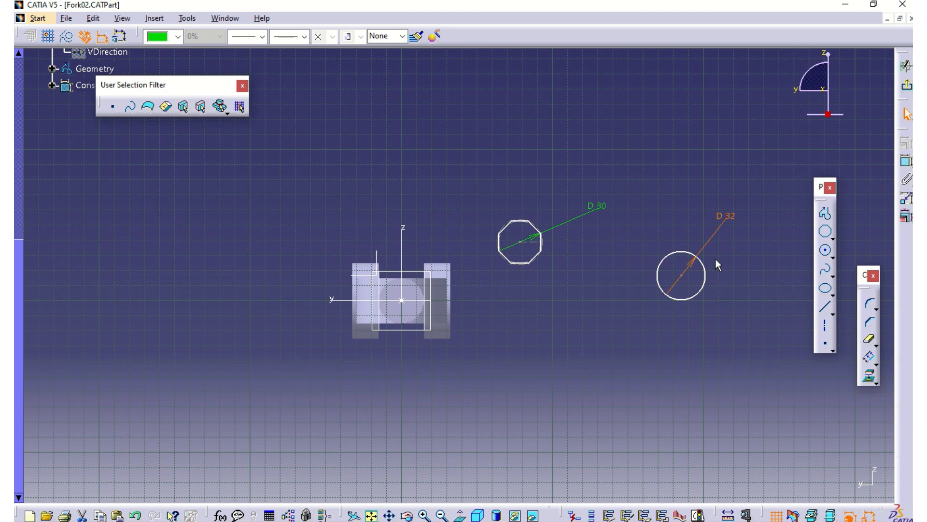
Step: Centre the 32 mm circle on the fork's y and z axes with coincidence constraints
{"action": "left_click", "coordinate": [906, 162]}
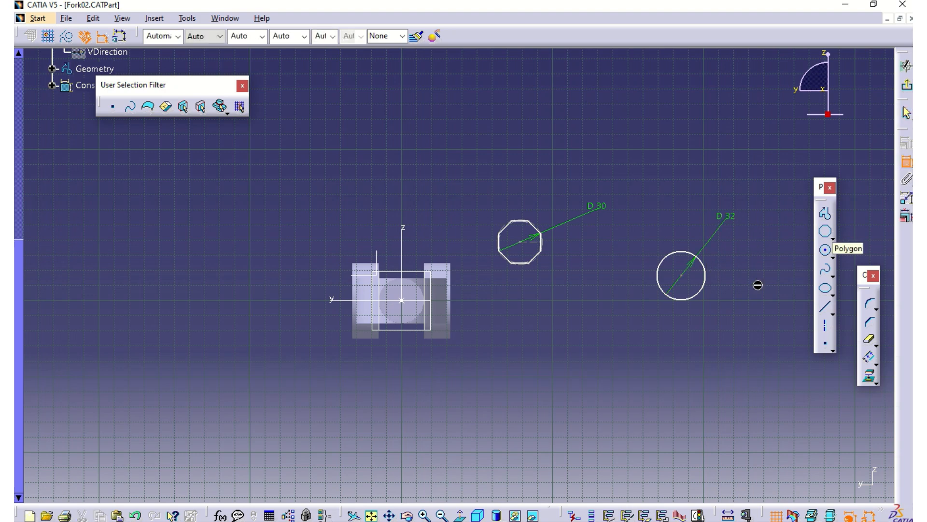
{"action": "left_click", "coordinate": [338, 301]}
{"action": "right_click", "coordinate": [475, 135]}
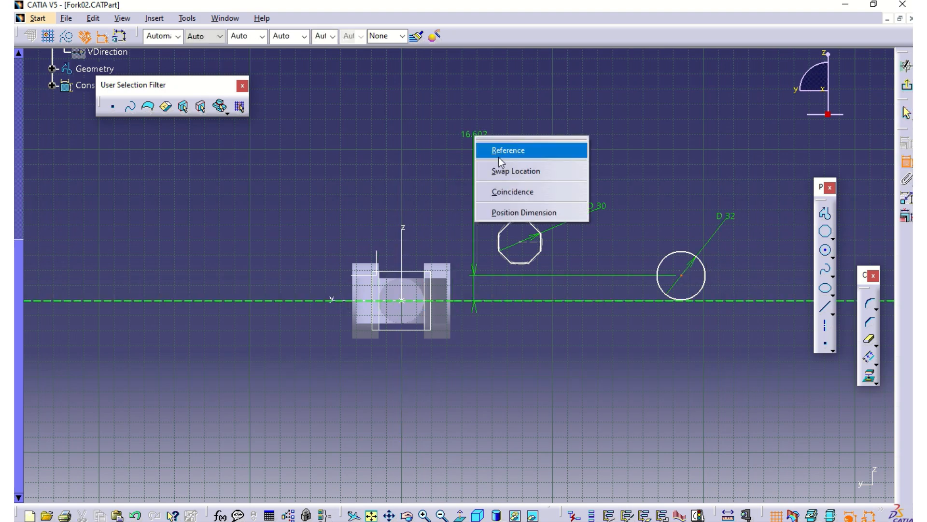
{"action": "left_click", "coordinate": [513, 192]}
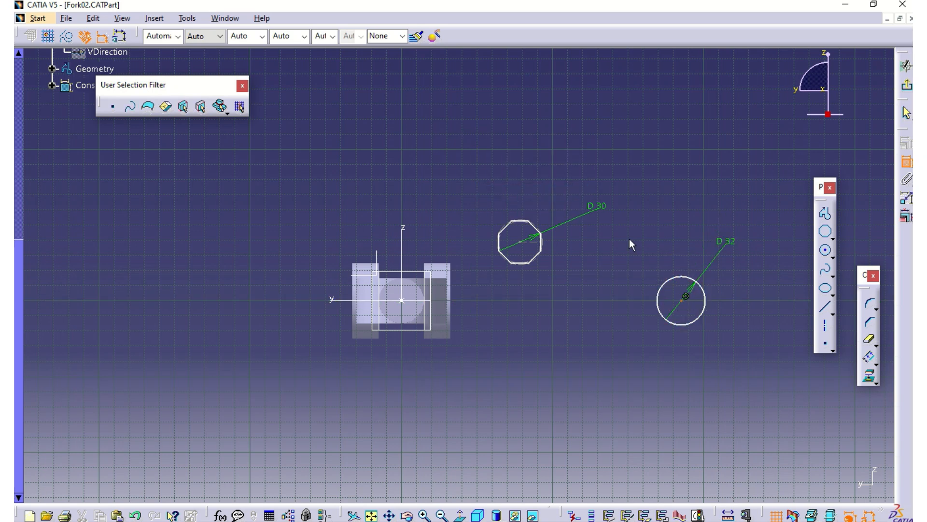
{"action": "left_click", "coordinate": [405, 234]}
{"action": "right_click", "coordinate": [467, 140]}
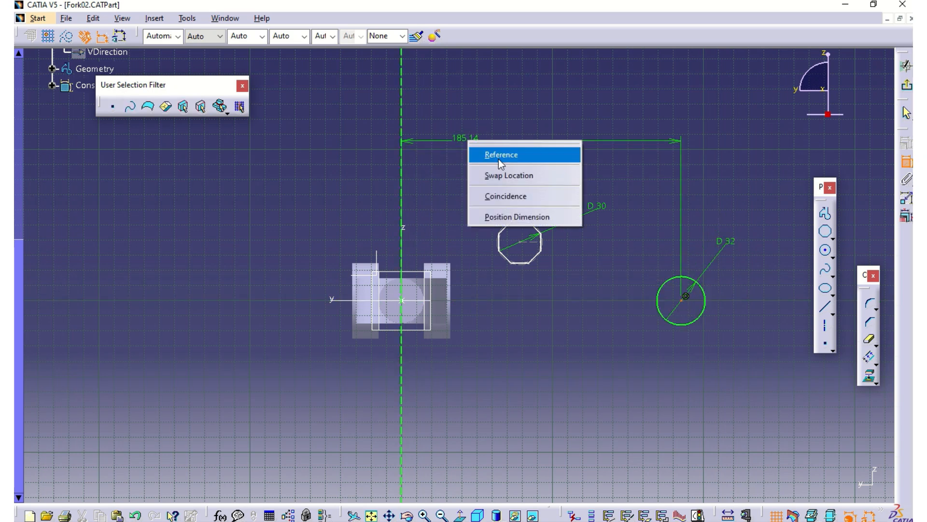
{"action": "left_click", "coordinate": [522, 196]}
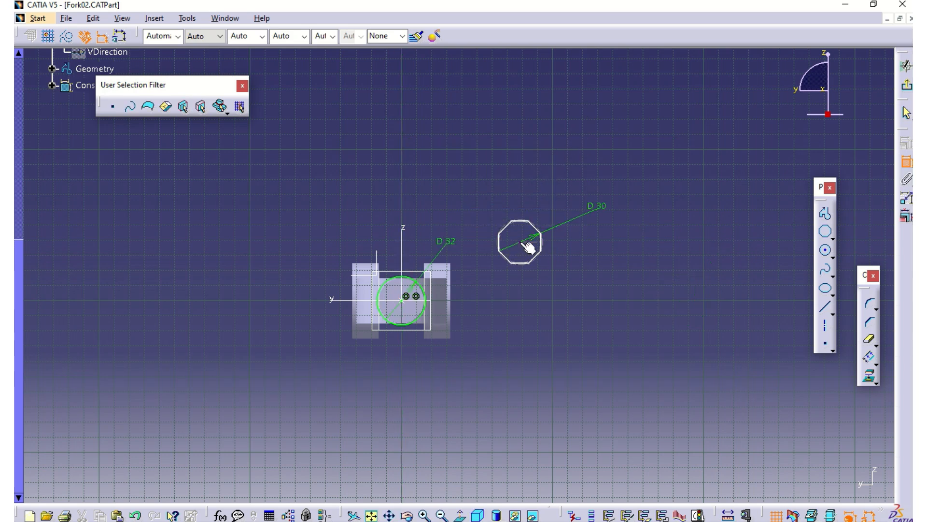
Step: Centre the octagon on the same y and z axes with coincidence constraints and exit the sketch
{"action": "left_click", "coordinate": [406, 232]}
{"action": "right_click", "coordinate": [455, 159]}
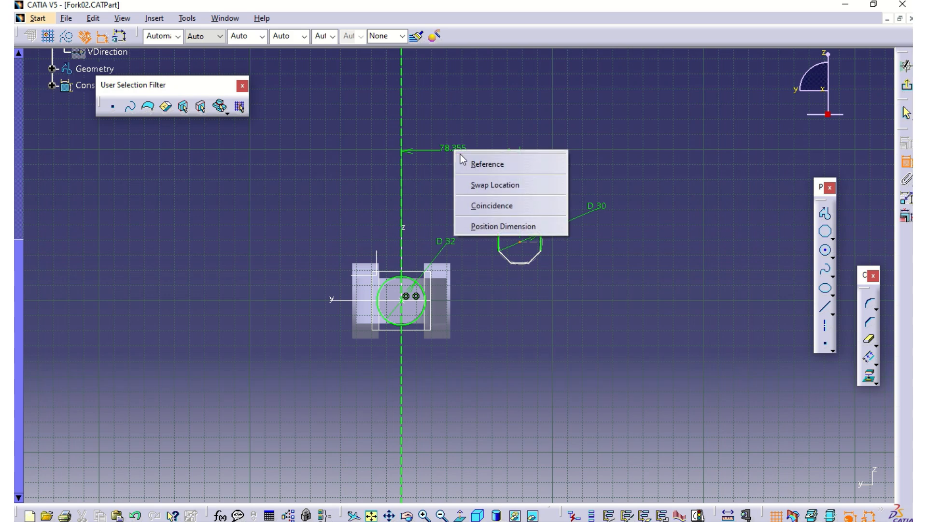
{"action": "left_click", "coordinate": [491, 207]}
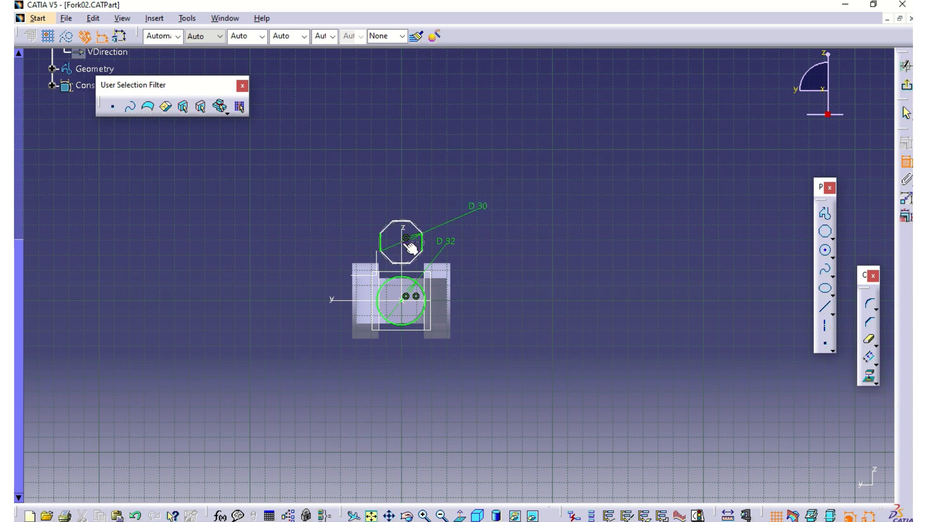
{"action": "left_click", "coordinate": [340, 300]}
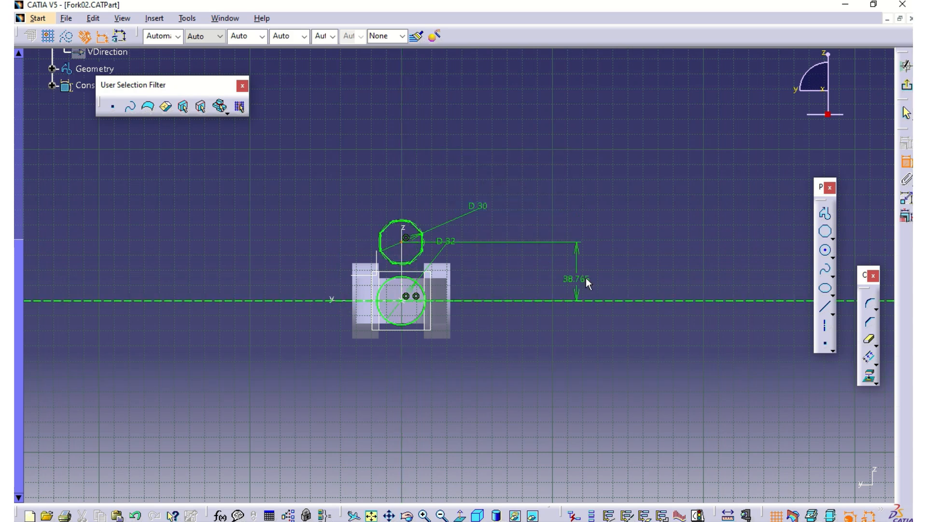
{"action": "right_click", "coordinate": [648, 267]}
{"action": "left_click", "coordinate": [685, 321]}
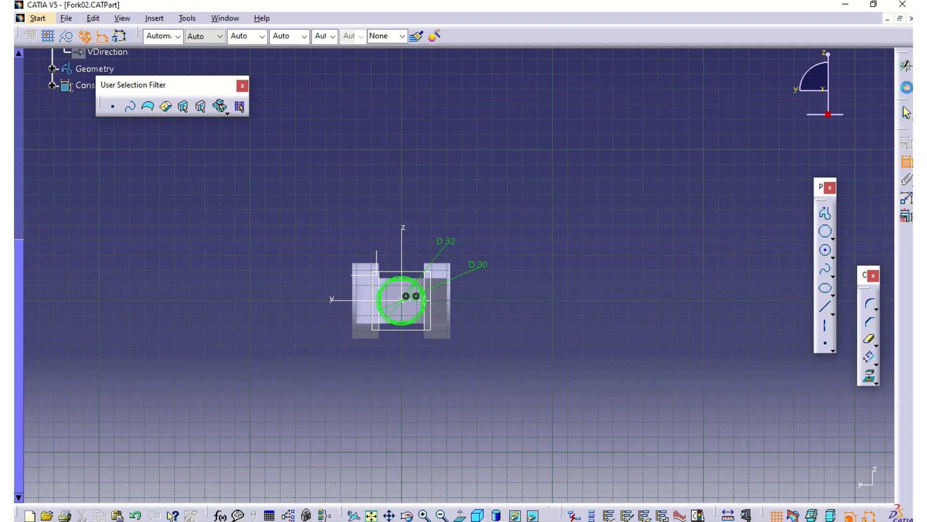
{"action": "left_click", "coordinate": [907, 88]}
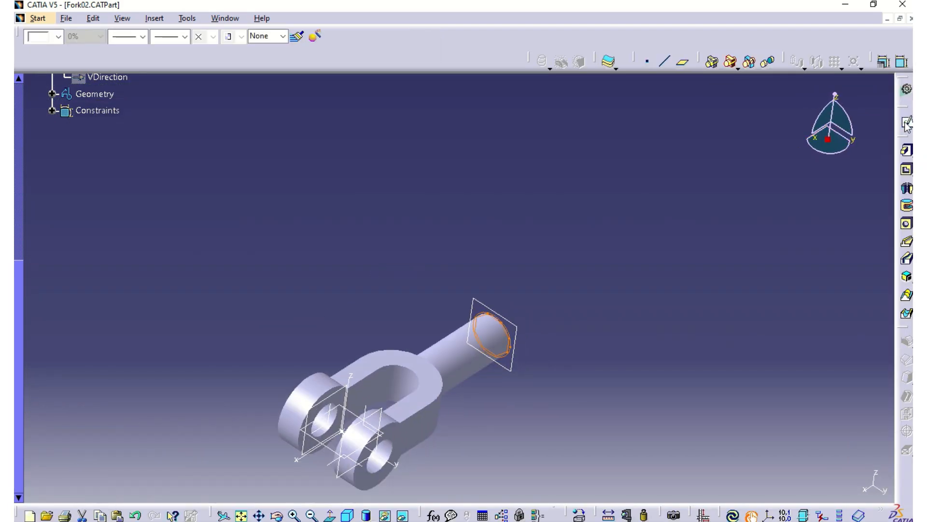
Step: Pad the octagon-and-circle sketch to a length of 37.5 mm along the shank
{"action": "left_click", "coordinate": [907, 152]}
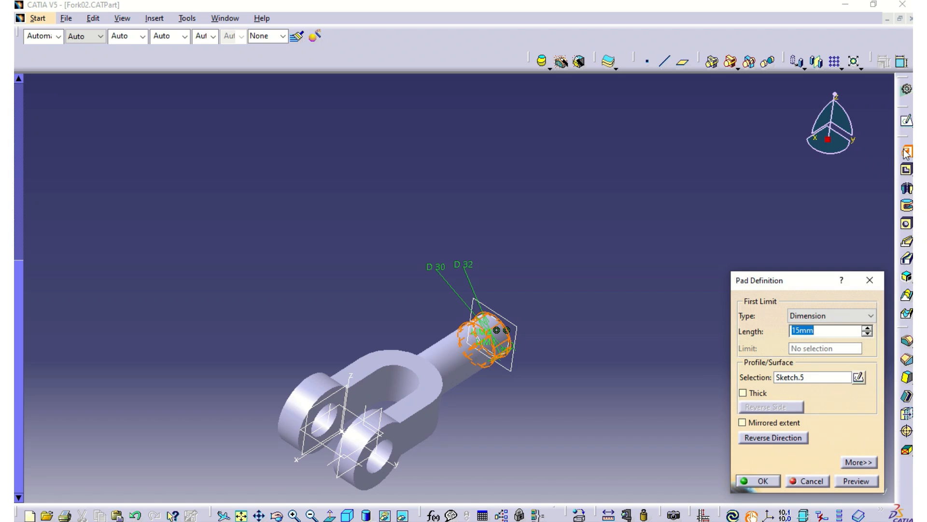
{"action": "type", "text": "37.5"}
{"action": "key", "text": "Return"}
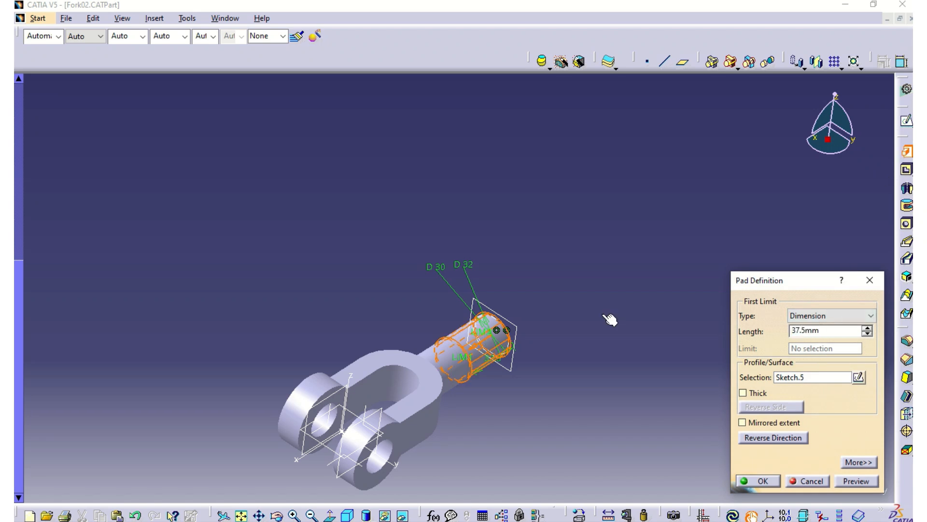
{"action": "left_click", "coordinate": [862, 485]}
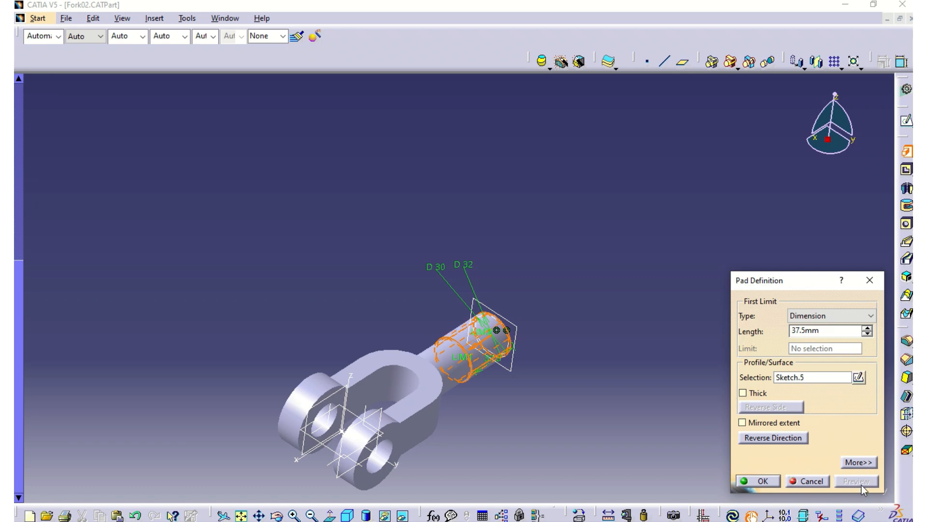
{"action": "left_click", "coordinate": [759, 480]}
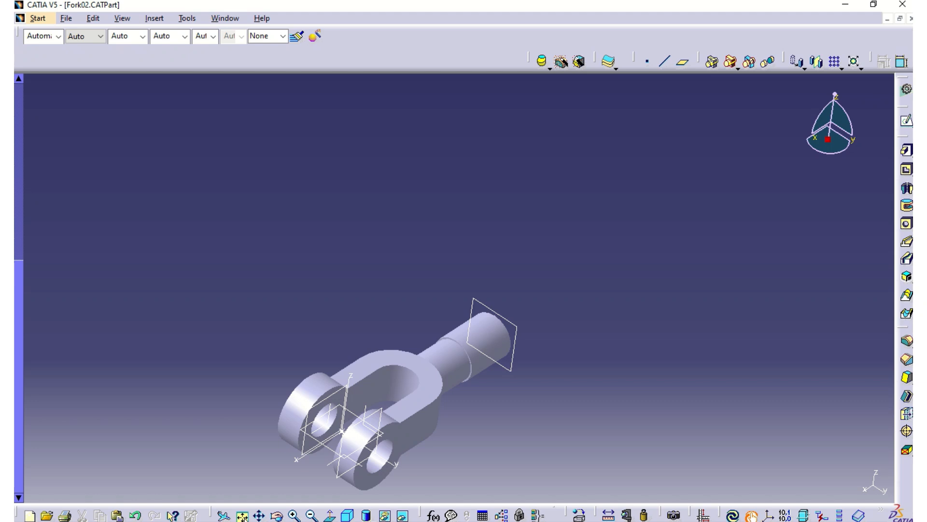
Step: Remove Body.6 from PartBody with a Boolean operation to cut the octagonal flats on the shank
{"action": "left_click_drag", "start_coordinate": [19, 274], "coordinate": [27, 65]}
{"action": "left_click", "coordinate": [54, 319]}
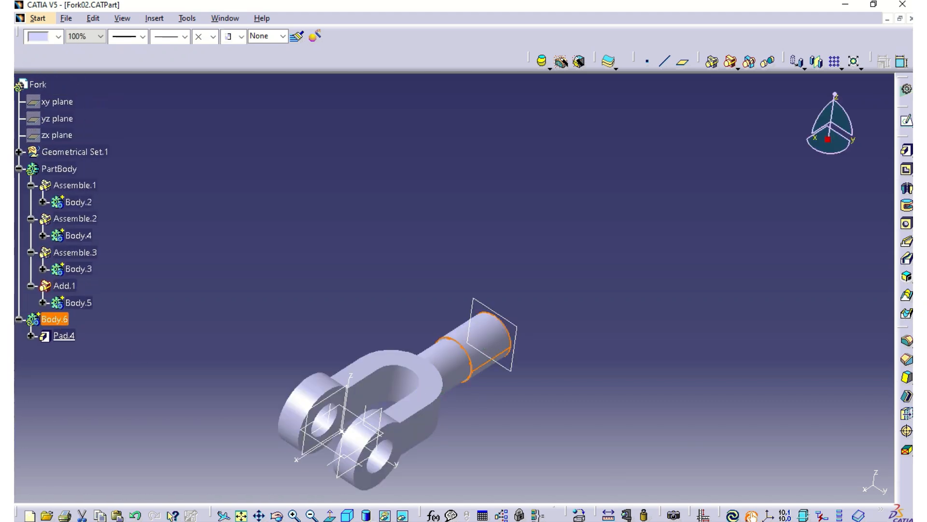
{"action": "left_click", "coordinate": [737, 67]}
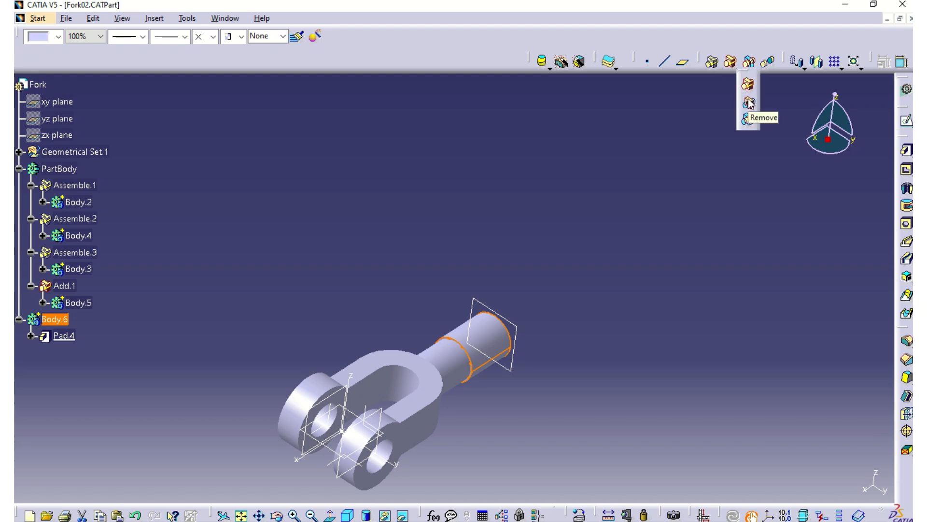
{"action": "left_click", "coordinate": [750, 103]}
{"action": "left_click", "coordinate": [60, 168]}
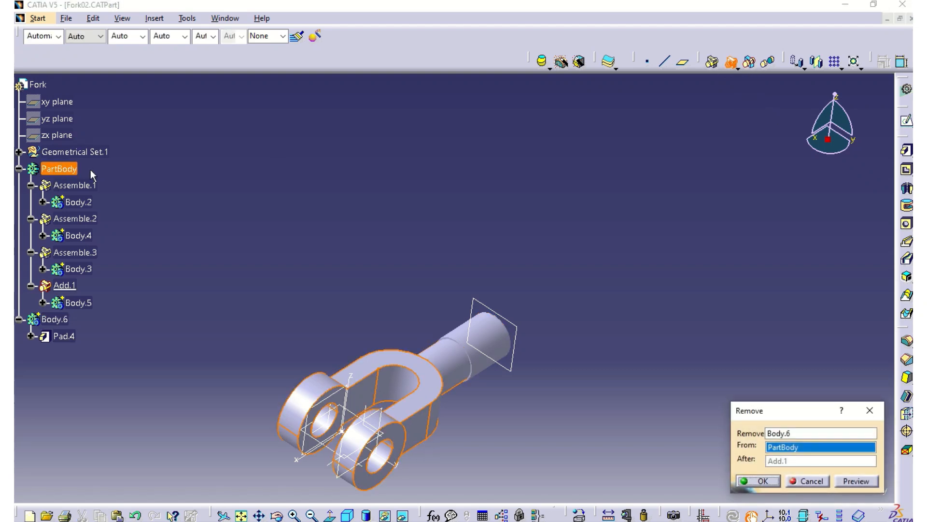
{"action": "left_click", "coordinate": [849, 480]}
{"action": "left_click", "coordinate": [773, 482]}
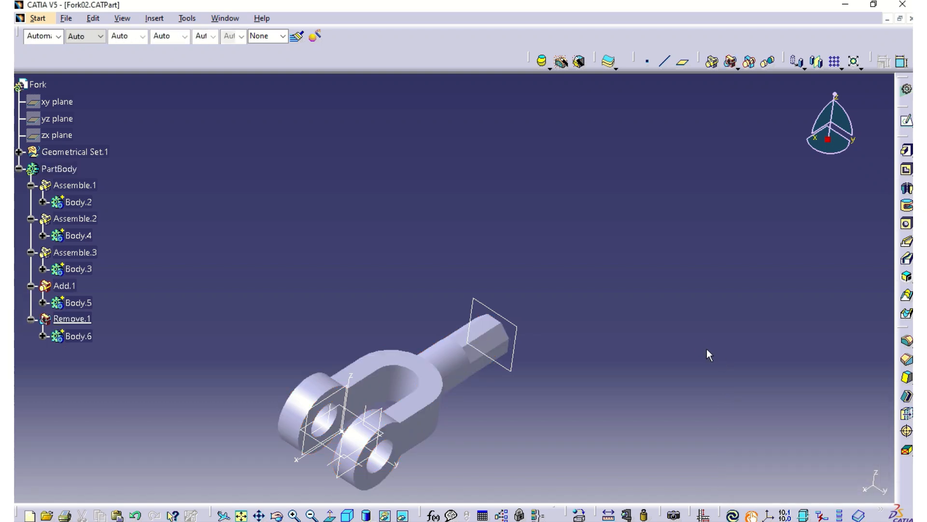
Step: Insert a new body and start a sketch on the plane at the shank's free end
{"action": "middle_click_drag", "start_coordinate": [706, 348], "coordinate": [482, 343]}
{"action": "left_click", "coordinate": [459, 343]}
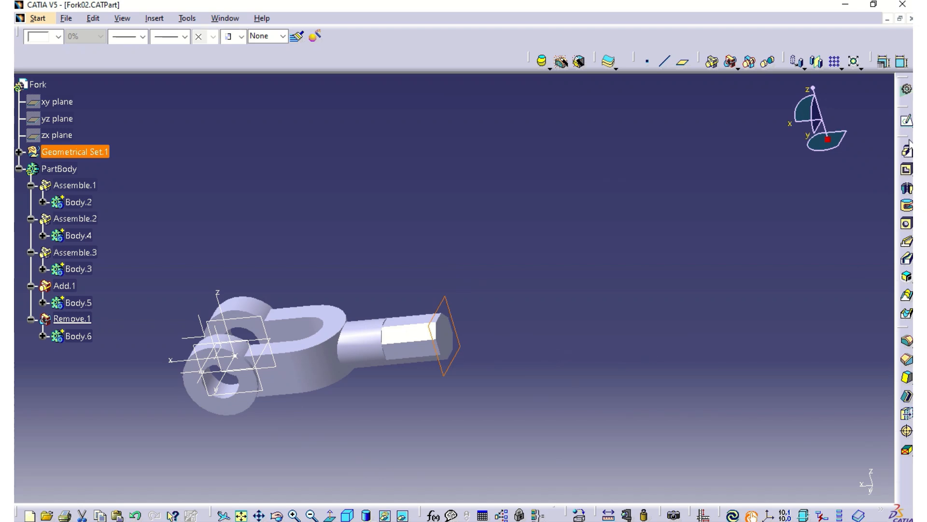
{"action": "left_click", "coordinate": [155, 19]}
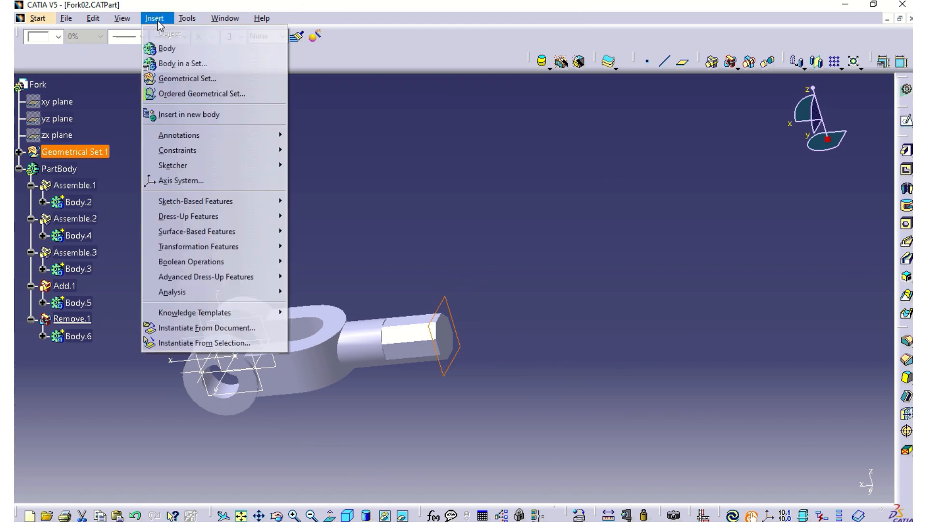
{"action": "left_click", "coordinate": [164, 48]}
{"action": "left_click", "coordinate": [553, 296]}
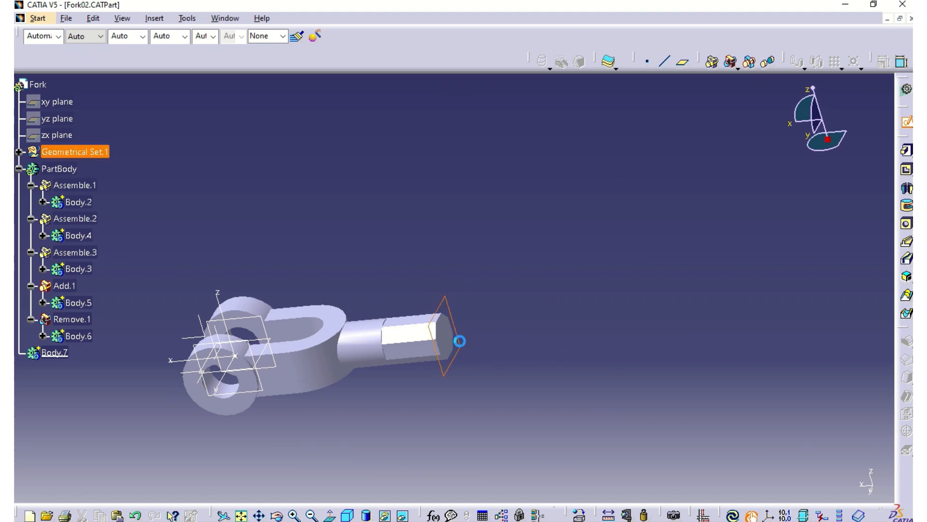
{"action": "left_click", "coordinate": [457, 340]}
Step: Hide the origin, HDirection and VDirection of the absolute axis in Sketch.6
{"action": "left_click", "coordinate": [18, 327]}
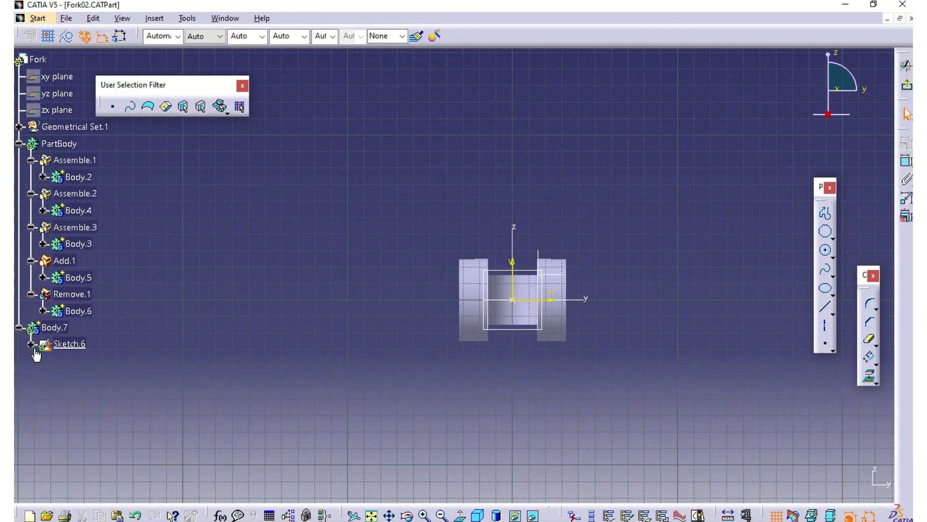
{"action": "left_click", "coordinate": [31, 343]}
{"action": "left_click", "coordinate": [43, 360]}
{"action": "left_click", "coordinate": [90, 377]}
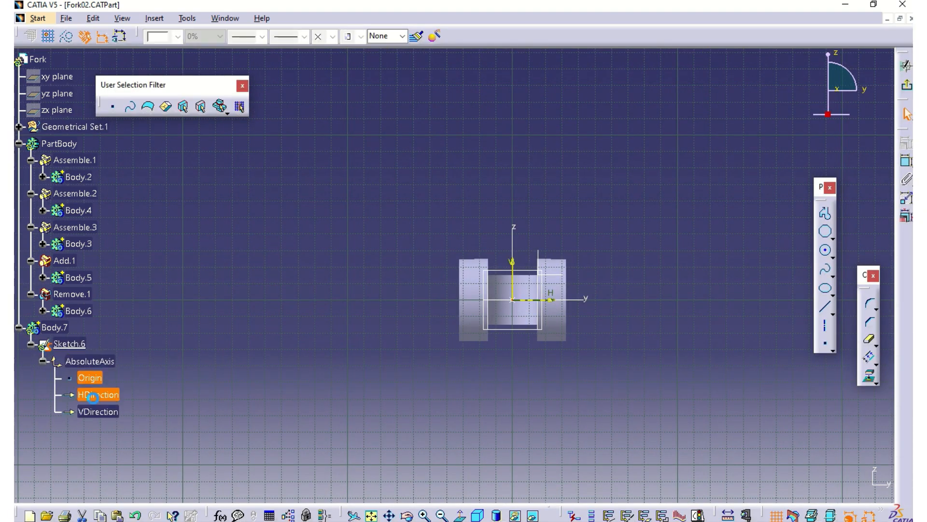
{"action": "left_click", "coordinate": [99, 412], "text": "shift"}
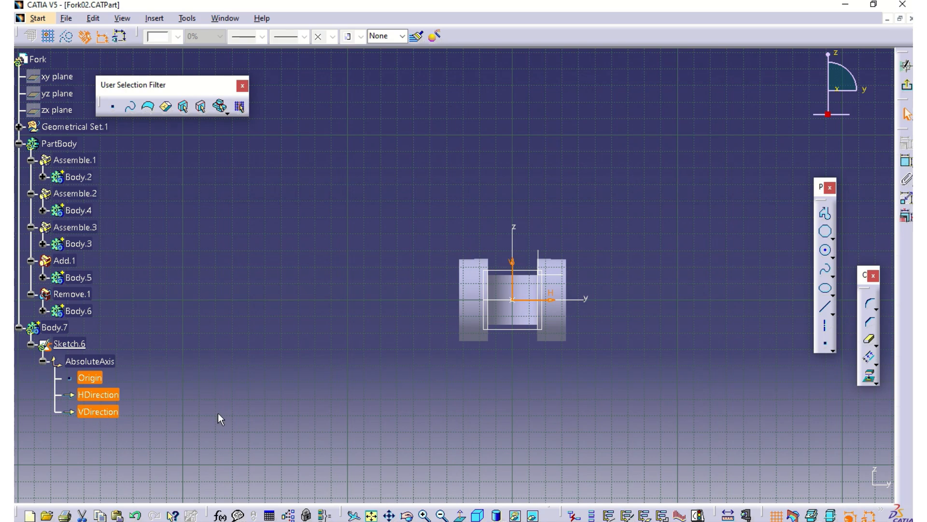
{"action": "left_click", "coordinate": [221, 415]}
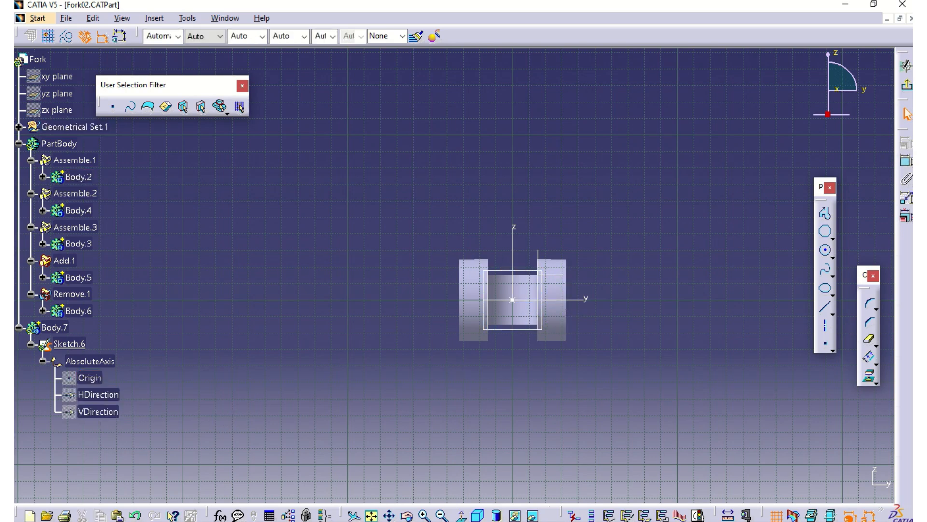
Step: Flip the sketch view and draw a circle about 36 mm in diameter in the empty area away from the fork
{"action": "left_click", "coordinate": [461, 516]}
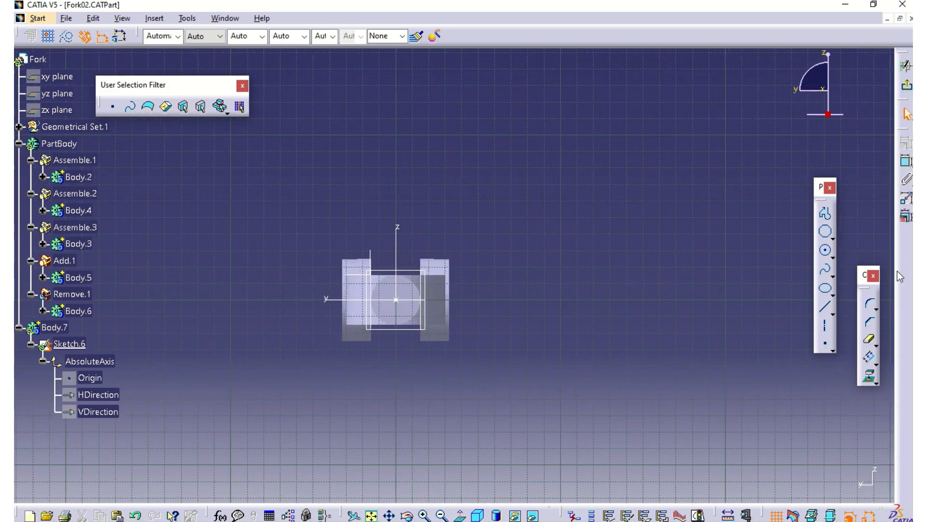
{"action": "left_click", "coordinate": [827, 253]}
{"action": "left_click", "coordinate": [588, 185]}
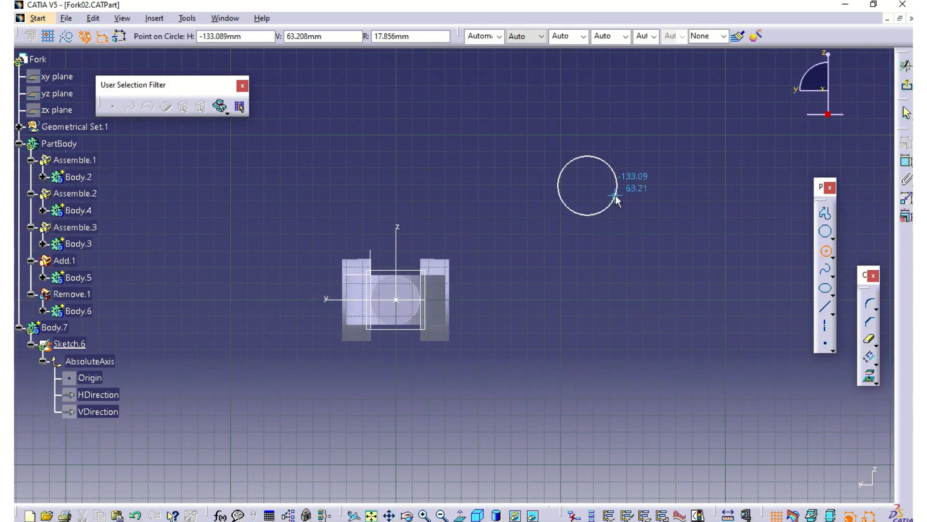
{"action": "left_click", "coordinate": [616, 195]}
Step: Dimension the circle in Sketch.6 and set its diameter to 25 mm
{"action": "left_click", "coordinate": [906, 166]}
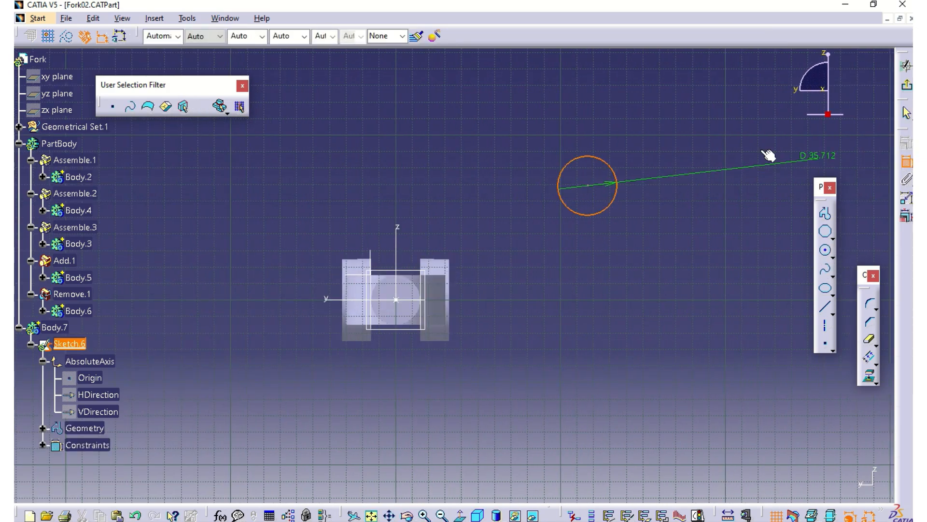
{"action": "double_click", "coordinate": [675, 167]}
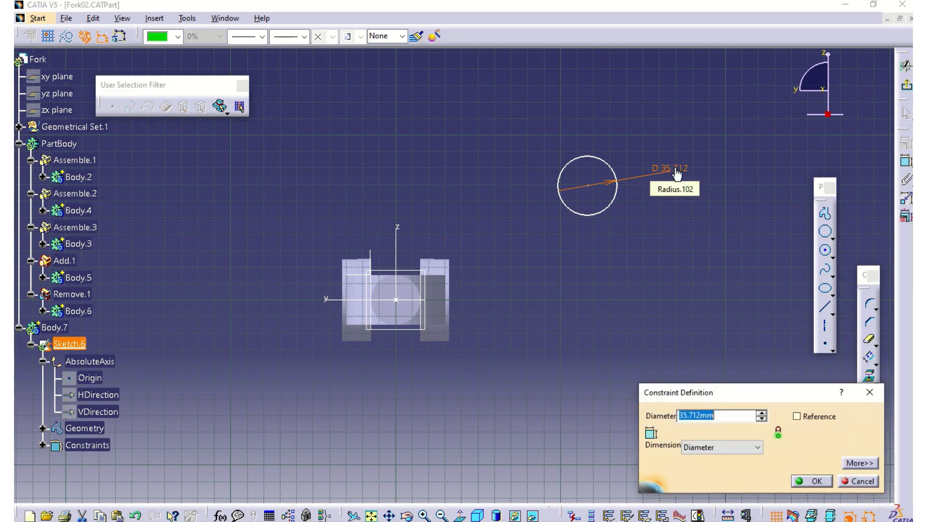
{"action": "type", "text": "25"}
{"action": "key", "text": "Return"}
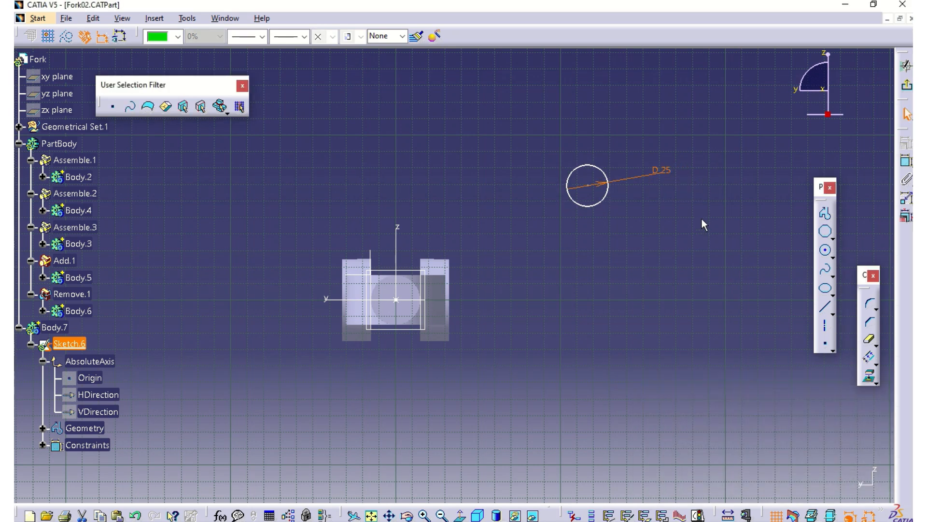
Step: Centre the 25 mm circle on the fork's y and z axes with coincidence constraints
{"action": "left_click", "coordinate": [906, 161]}
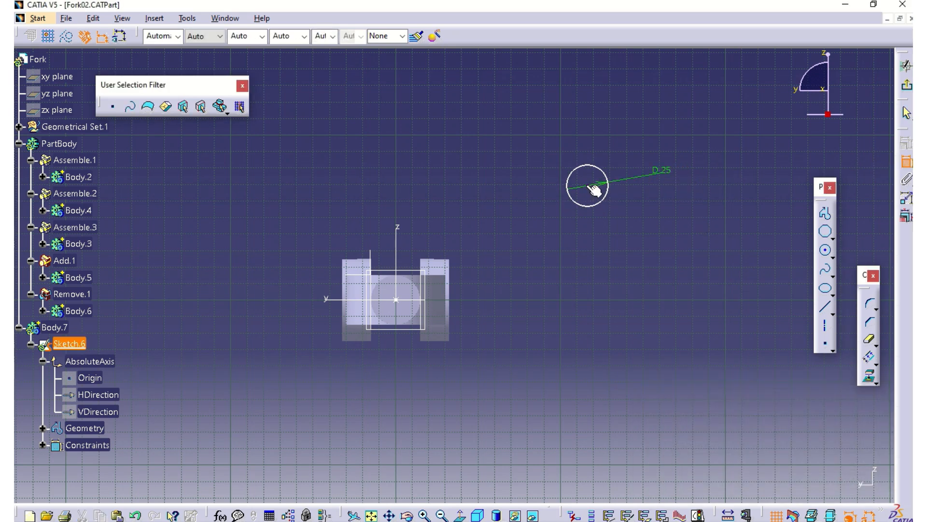
{"action": "left_click", "coordinate": [322, 299]}
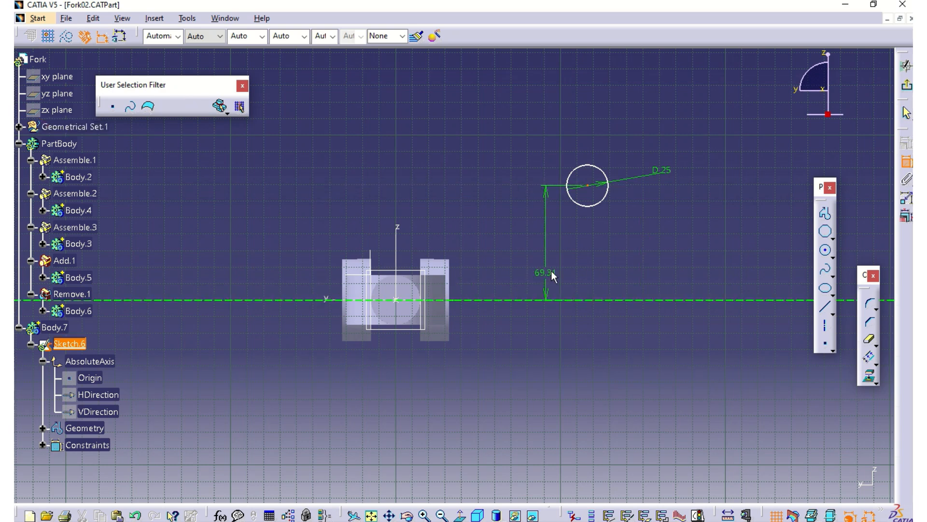
{"action": "right_click", "coordinate": [552, 271]}
{"action": "left_click", "coordinate": [593, 327]}
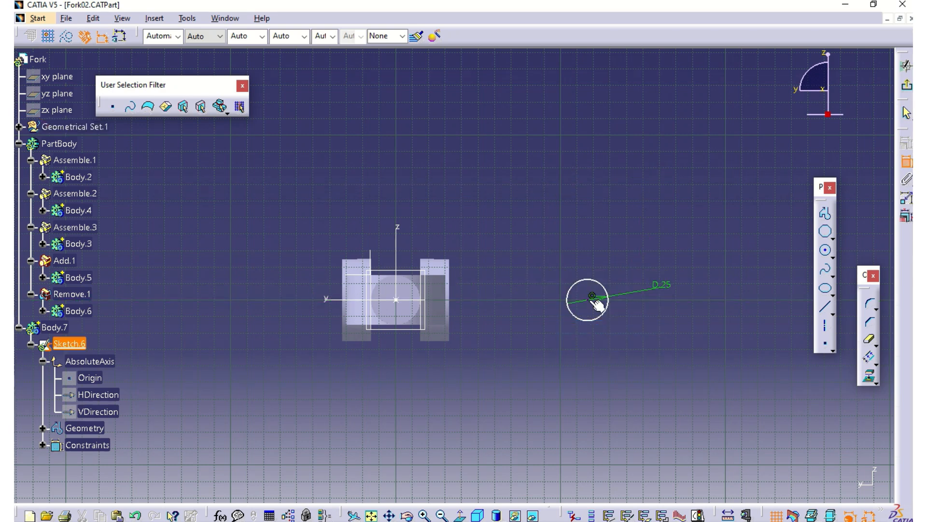
{"action": "left_click", "coordinate": [396, 231]}
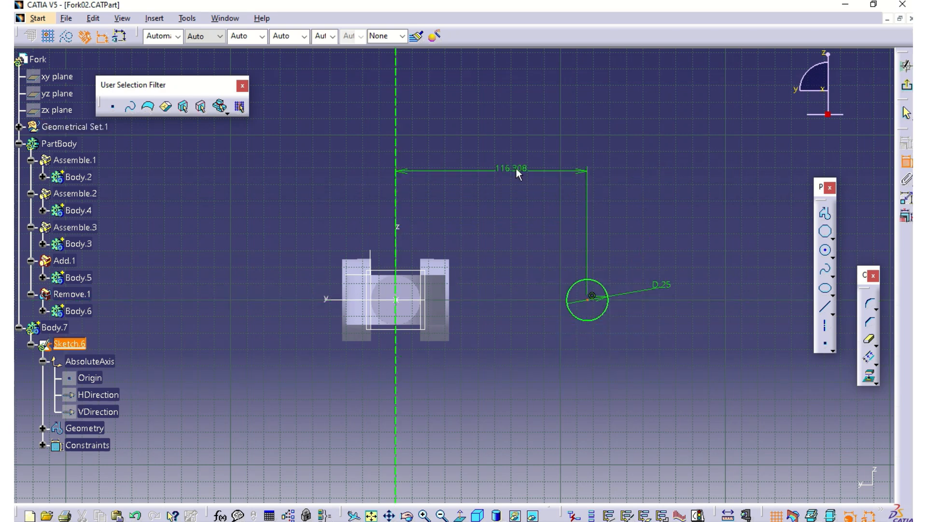
{"action": "right_click", "coordinate": [517, 169]}
{"action": "left_click", "coordinate": [561, 233]}
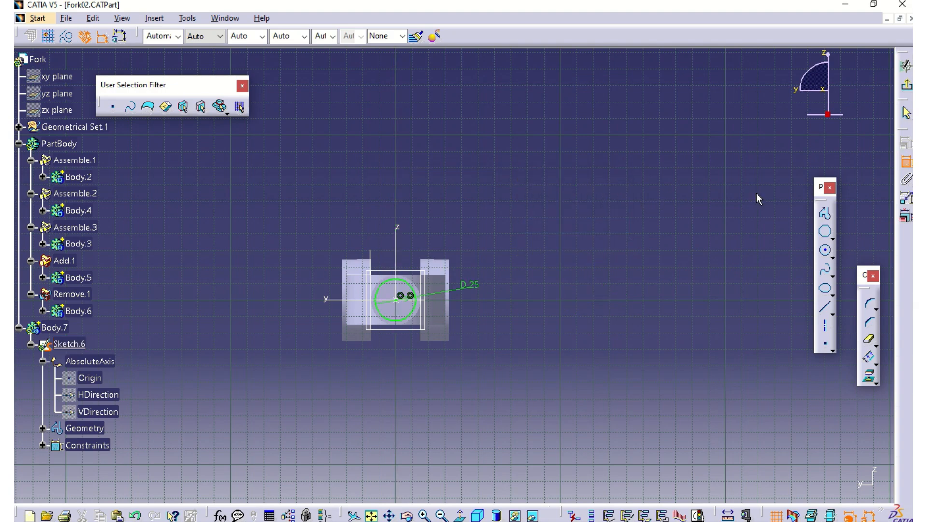
Step: Exit Sketch.6 and pad the 25 mm circle 45 mm outward from the shank end, reversing the default direction
{"action": "left_click", "coordinate": [907, 84]}
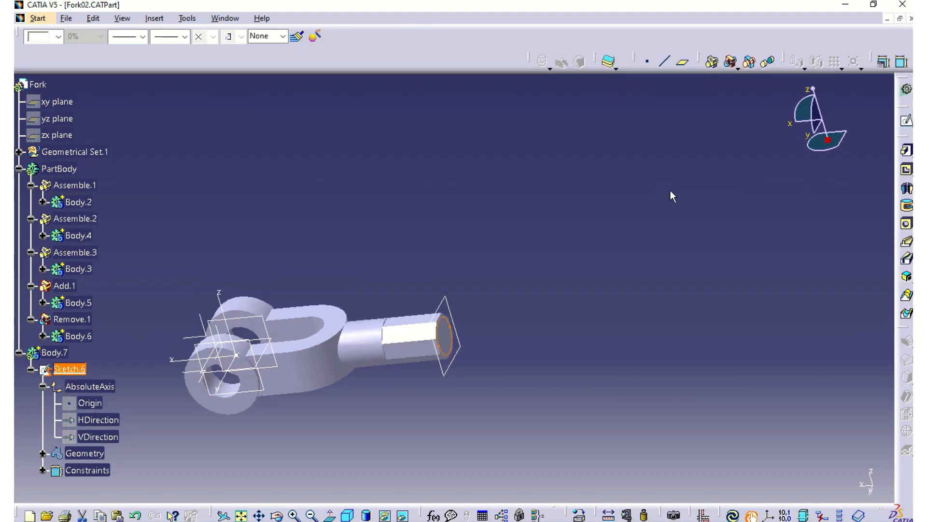
{"action": "left_click", "coordinate": [906, 149]}
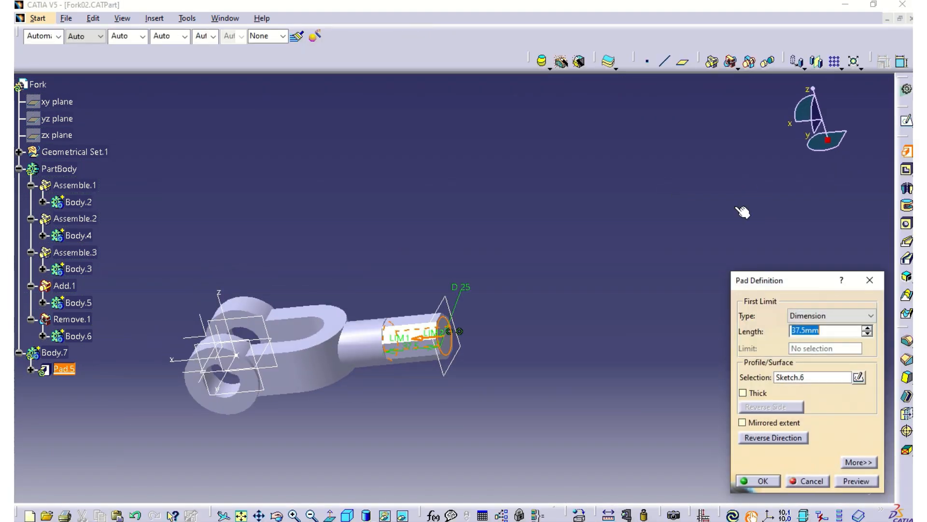
{"action": "left_click", "coordinate": [794, 438]}
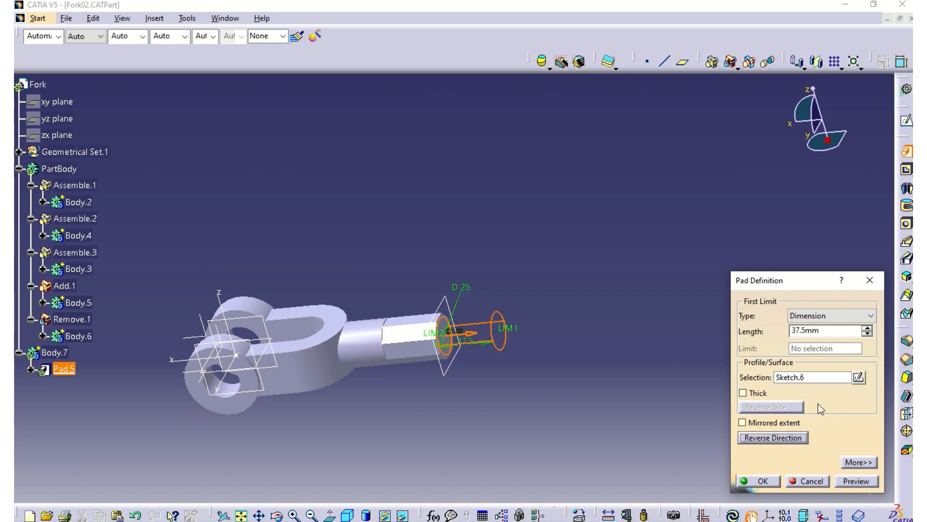
{"action": "double_click", "coordinate": [843, 332]}
{"action": "type", "text": "4"}
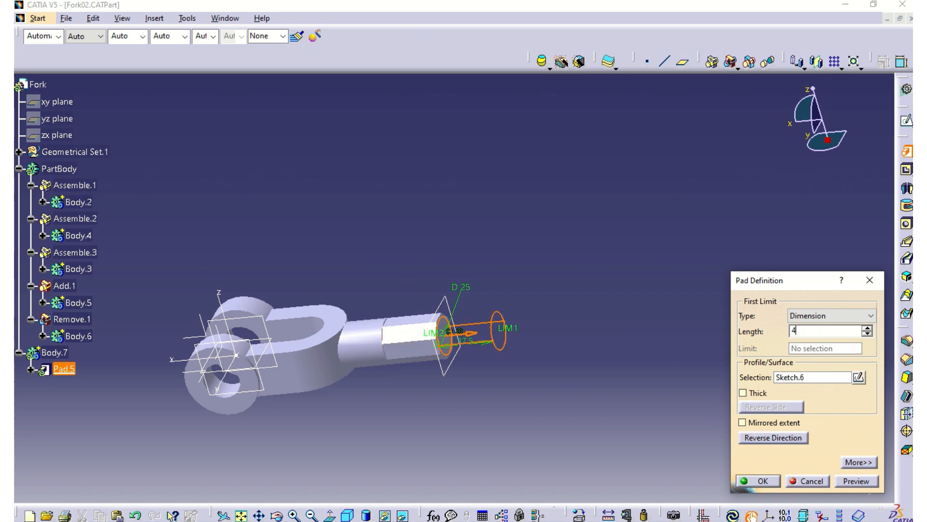
{"action": "type", "text": "5"}
{"action": "key", "text": "Return"}
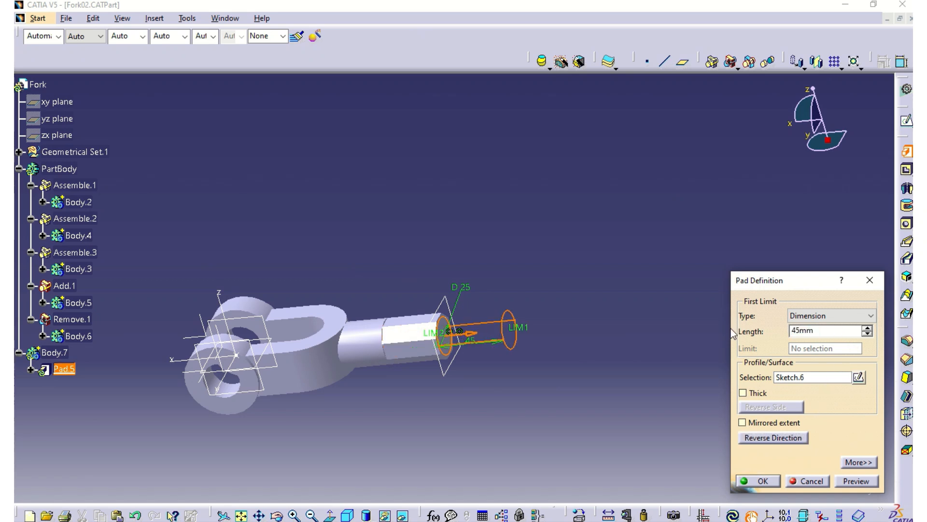
{"action": "left_click", "coordinate": [856, 481]}
{"action": "left_click", "coordinate": [759, 481]}
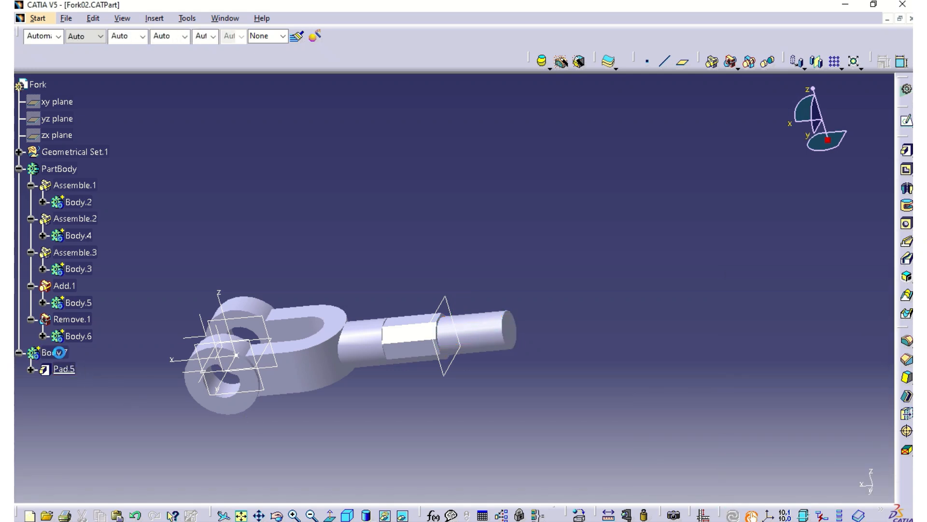
Step: Assemble Body.7 to PartBody and collapse the PartBody branch
{"action": "left_click", "coordinate": [54, 352]}
{"action": "left_click", "coordinate": [711, 62]}
{"action": "left_click", "coordinate": [59, 169]}
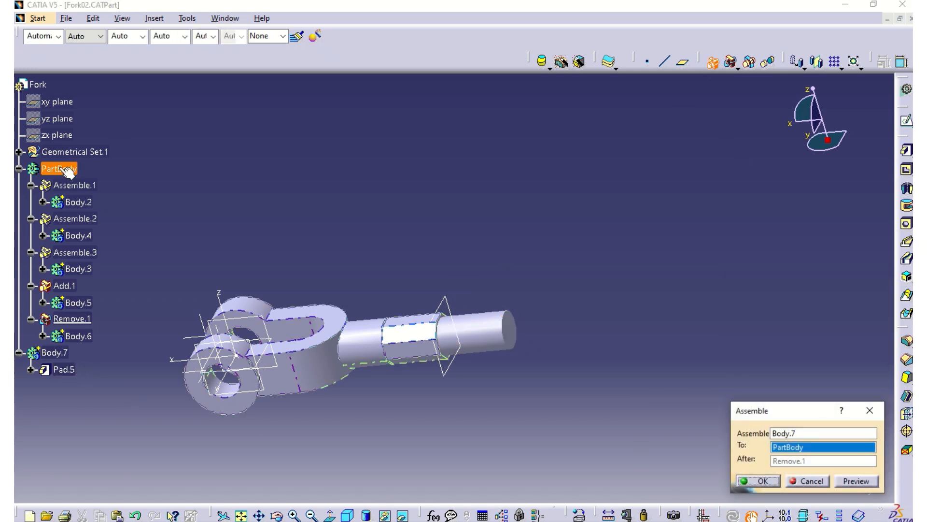
{"action": "left_click", "coordinate": [771, 481]}
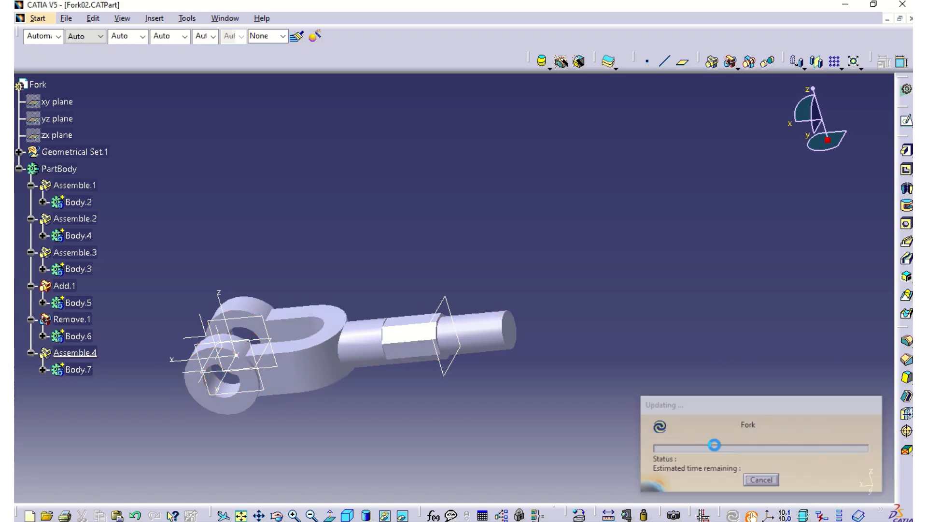
{"action": "left_click", "coordinate": [18, 169]}
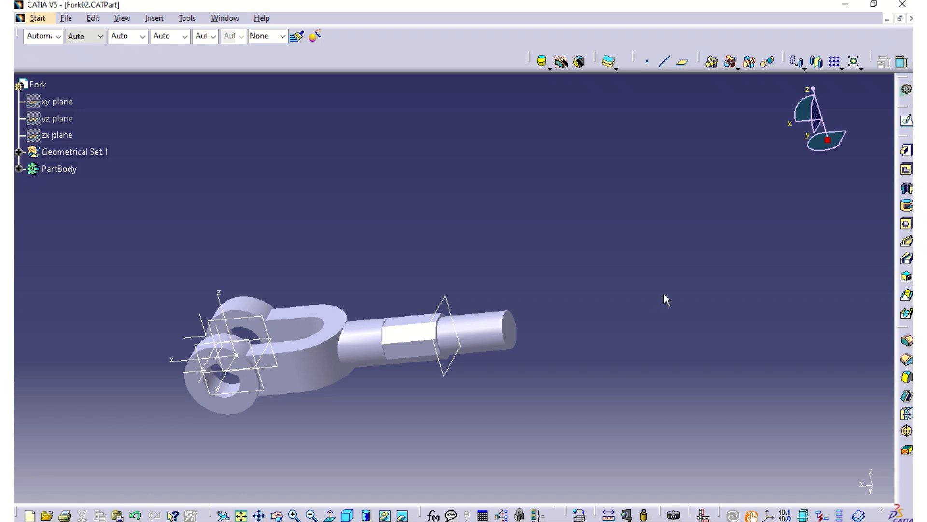
Step: Hide Geometrical Set.1 so that only the solid fork is displayed
{"action": "key", "text": "f"}
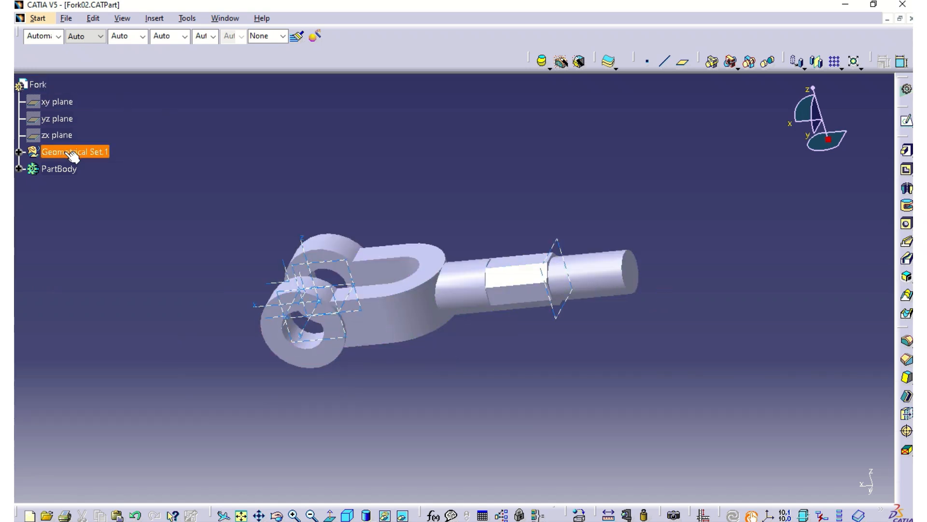
{"action": "left_click", "coordinate": [72, 154]}
{"action": "key", "text": "space"}
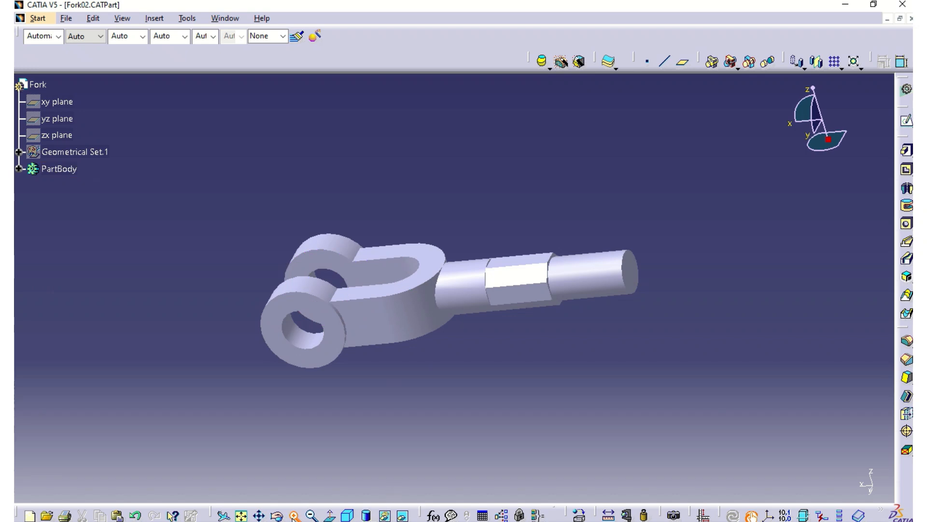
{"action": "left_click", "coordinate": [294, 516]}
{"action": "left_click", "coordinate": [295, 515]}
{"action": "left_click", "coordinate": [294, 516]}
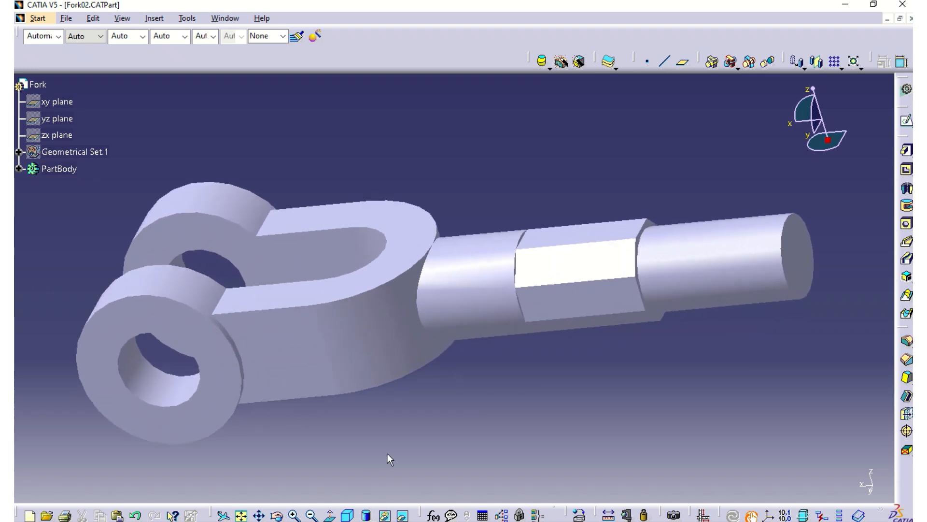